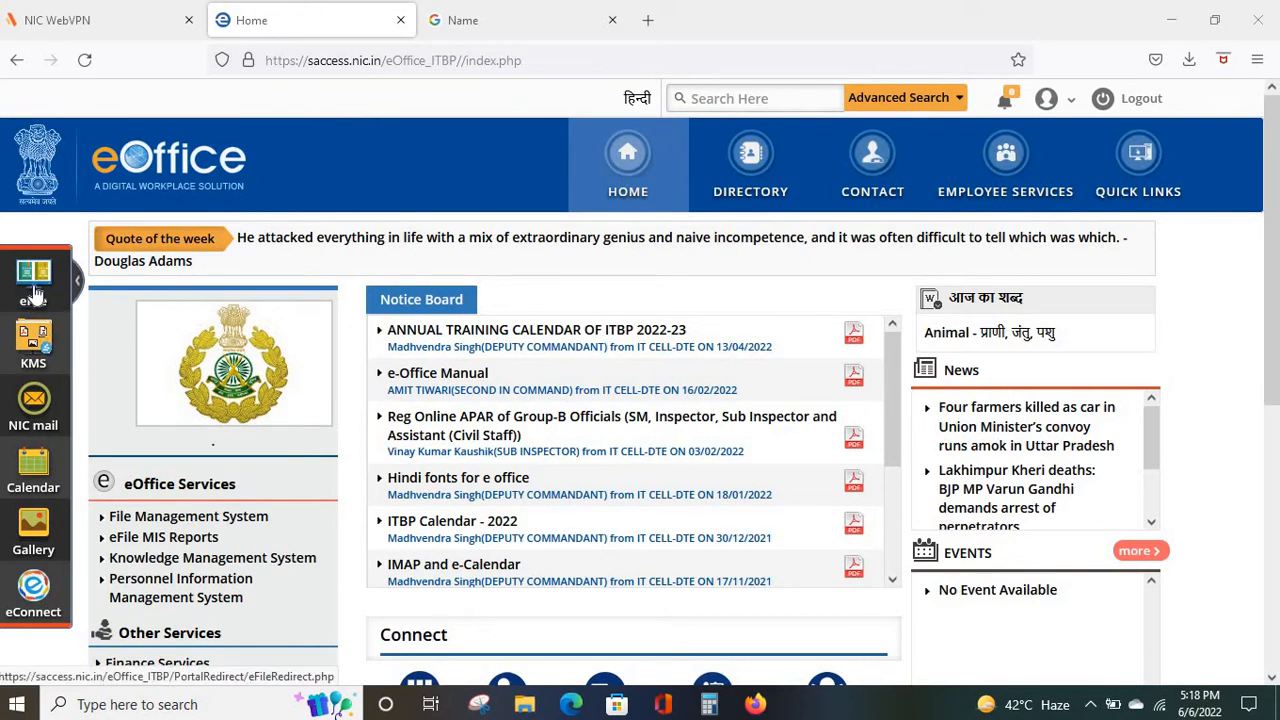
Launch the eFile application from the eOffice portal home page sidebar.
left_click(35, 293)
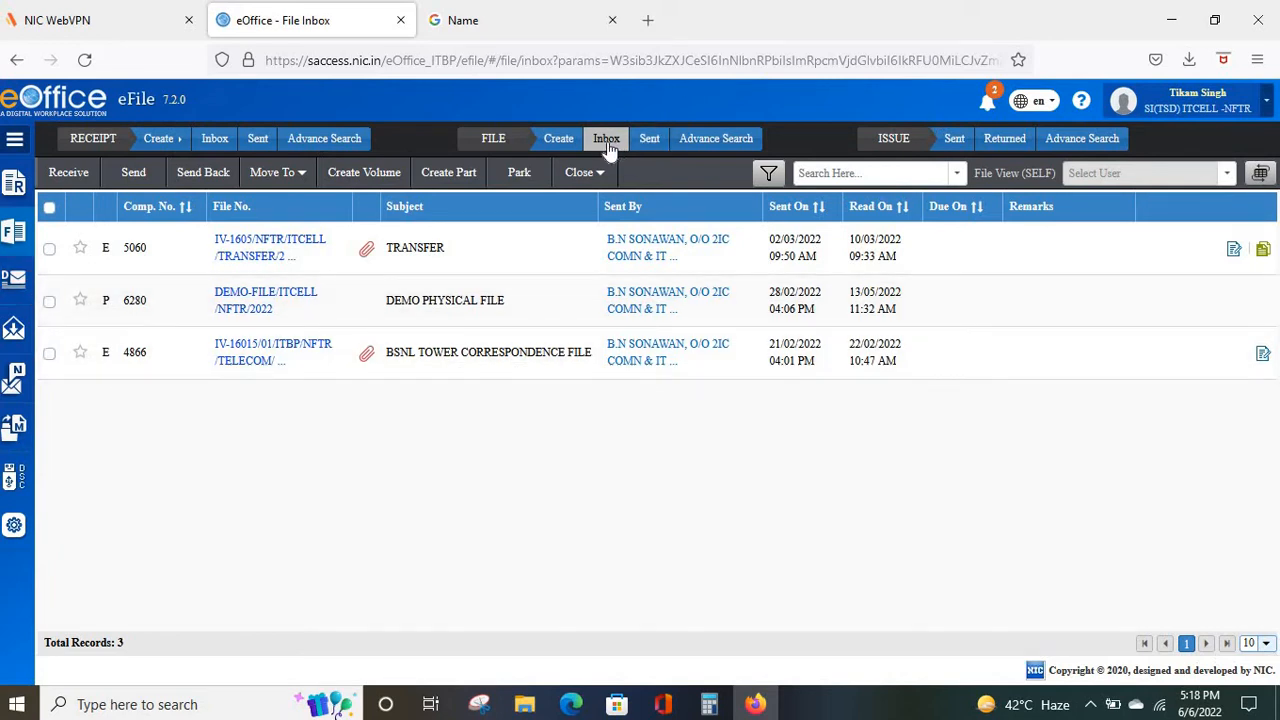
Show the File Inbox with TRANSFER, DEMO PHYSICAL FILE and BSNL TOWER CORRESPONDENCE FILE.
left_click(607, 140)
Start a new Electronic receipt through RECEIPT > Create.
left_click(153, 145)
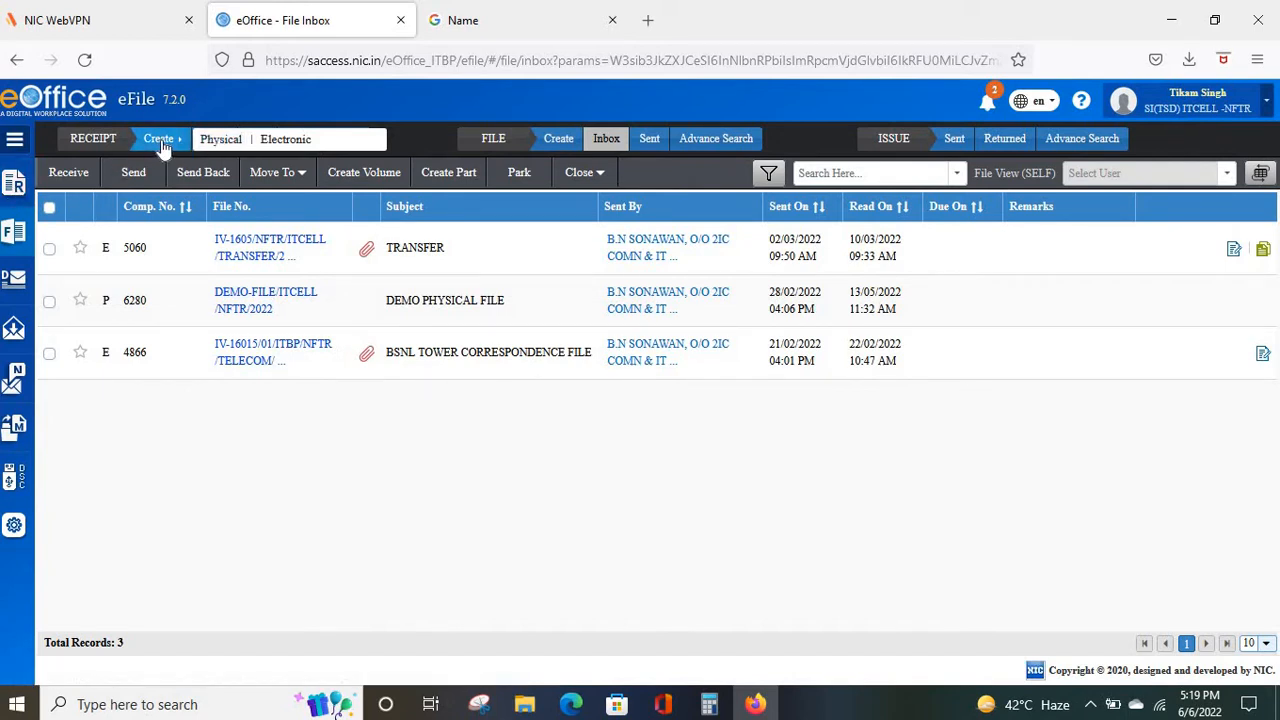
left_click(285, 142)
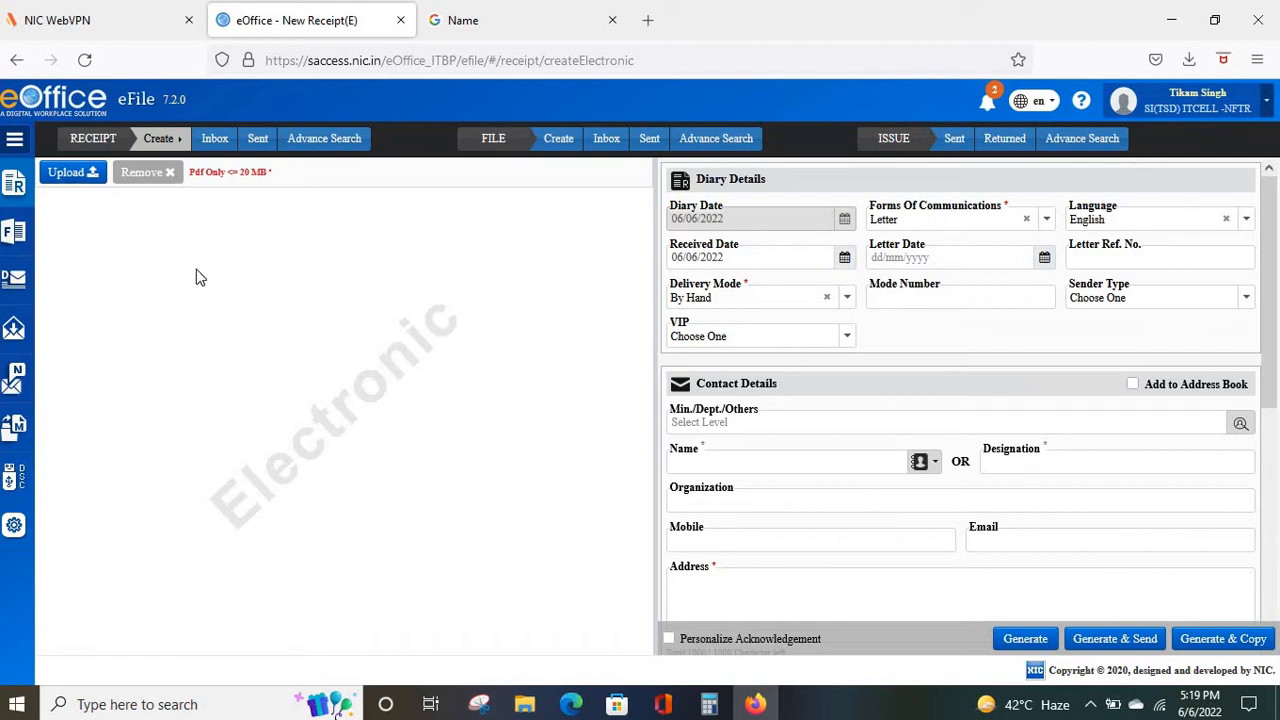
left_click(157, 142)
scroll(977, 355, "down", 5)
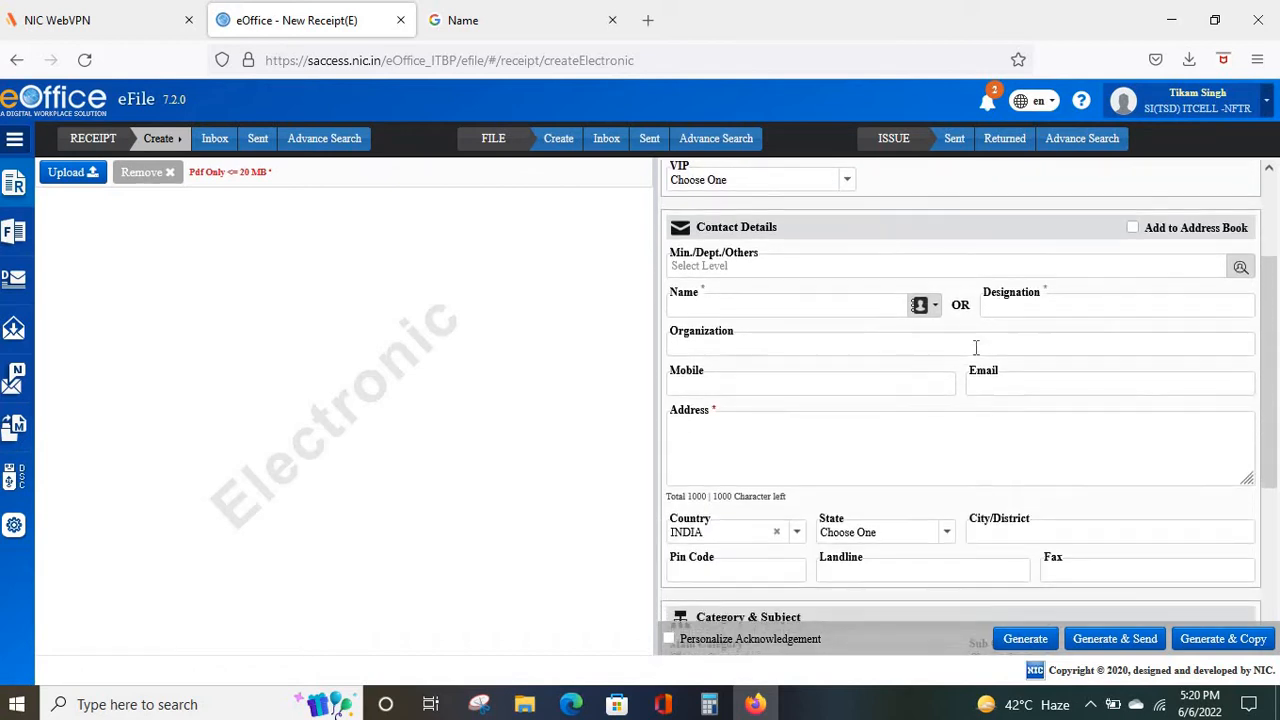
scroll(977, 355, "up", 5)
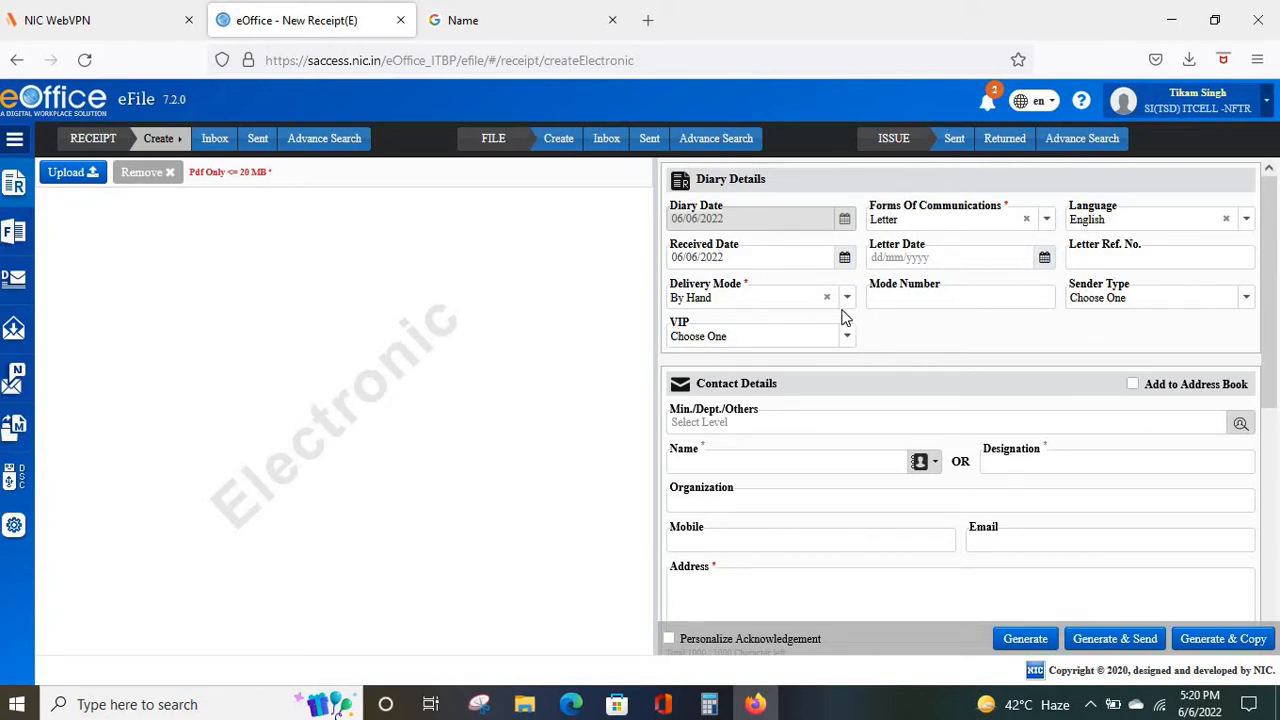
scroll(843, 316, "down", 5)
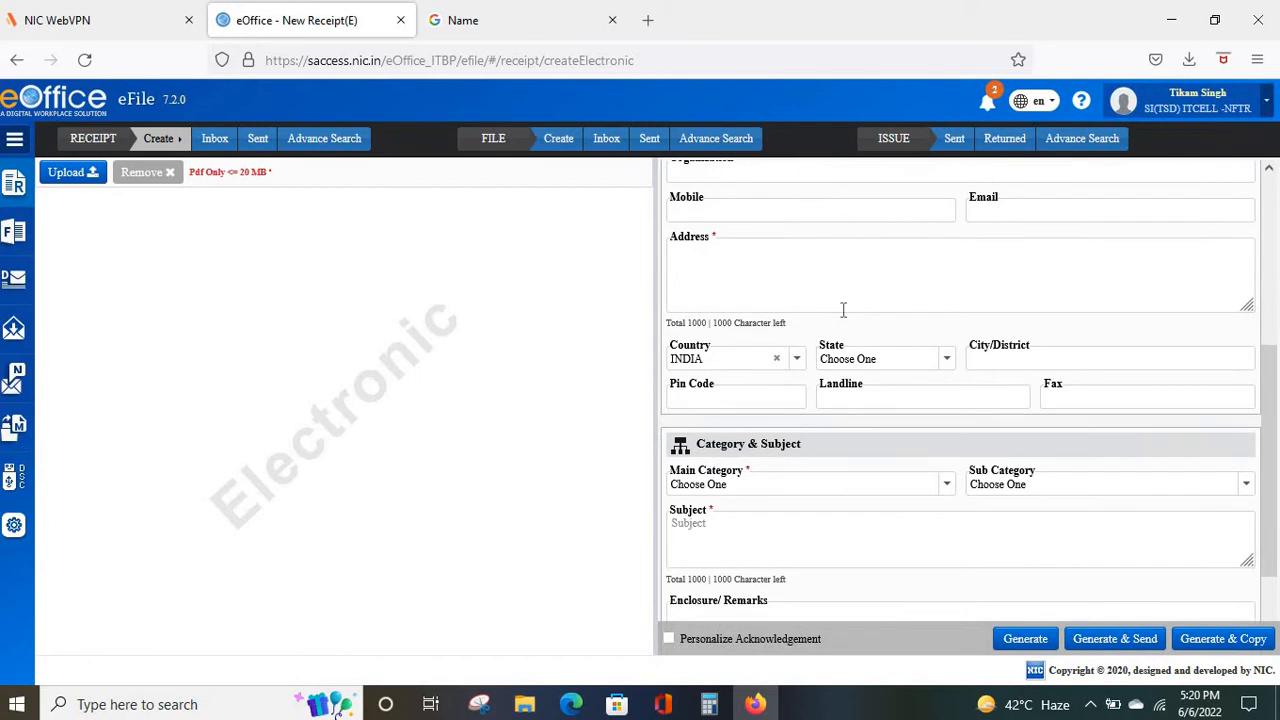
scroll(843, 312, "up", 4)
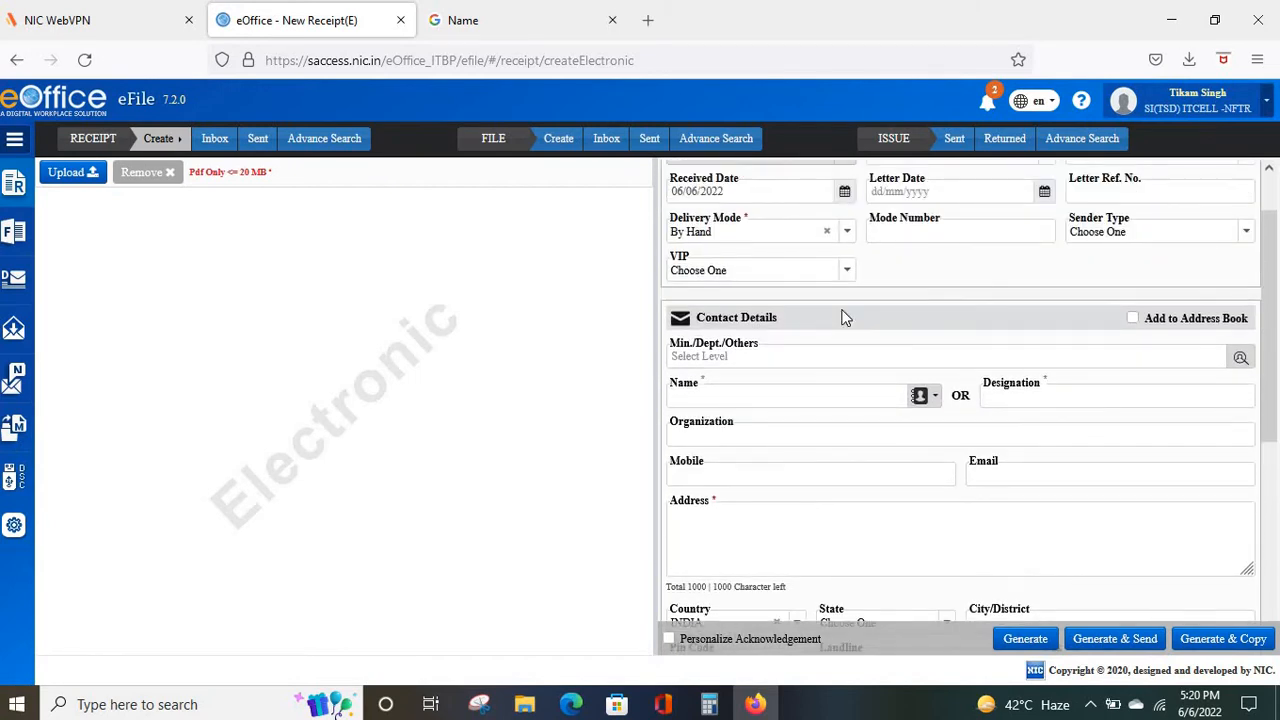
scroll(843, 316, "up", 1)
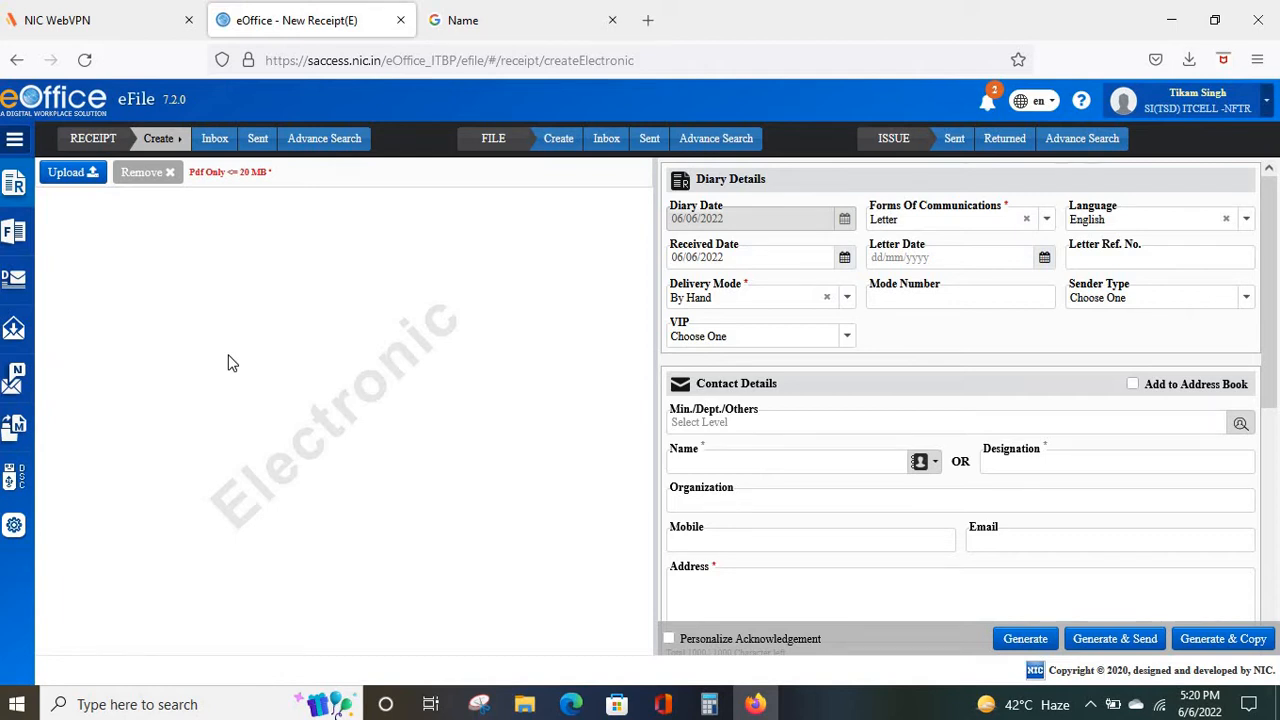
left_click(160, 145)
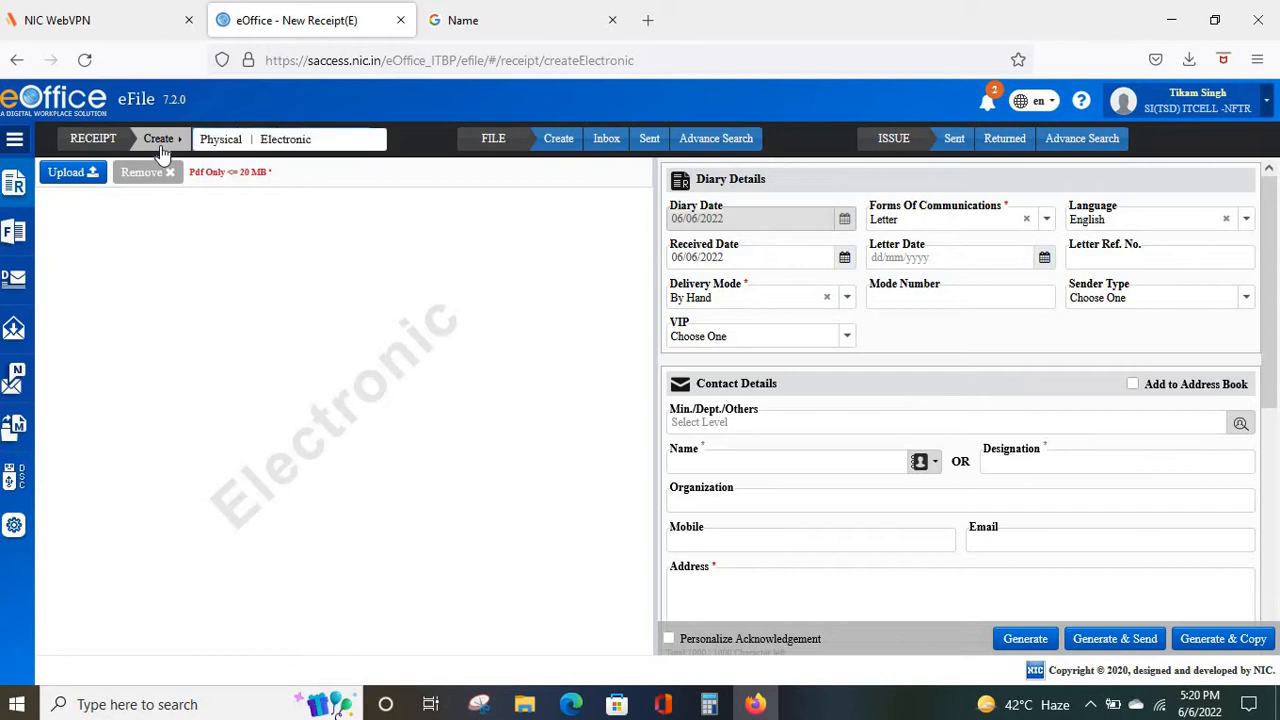
left_click(283, 145)
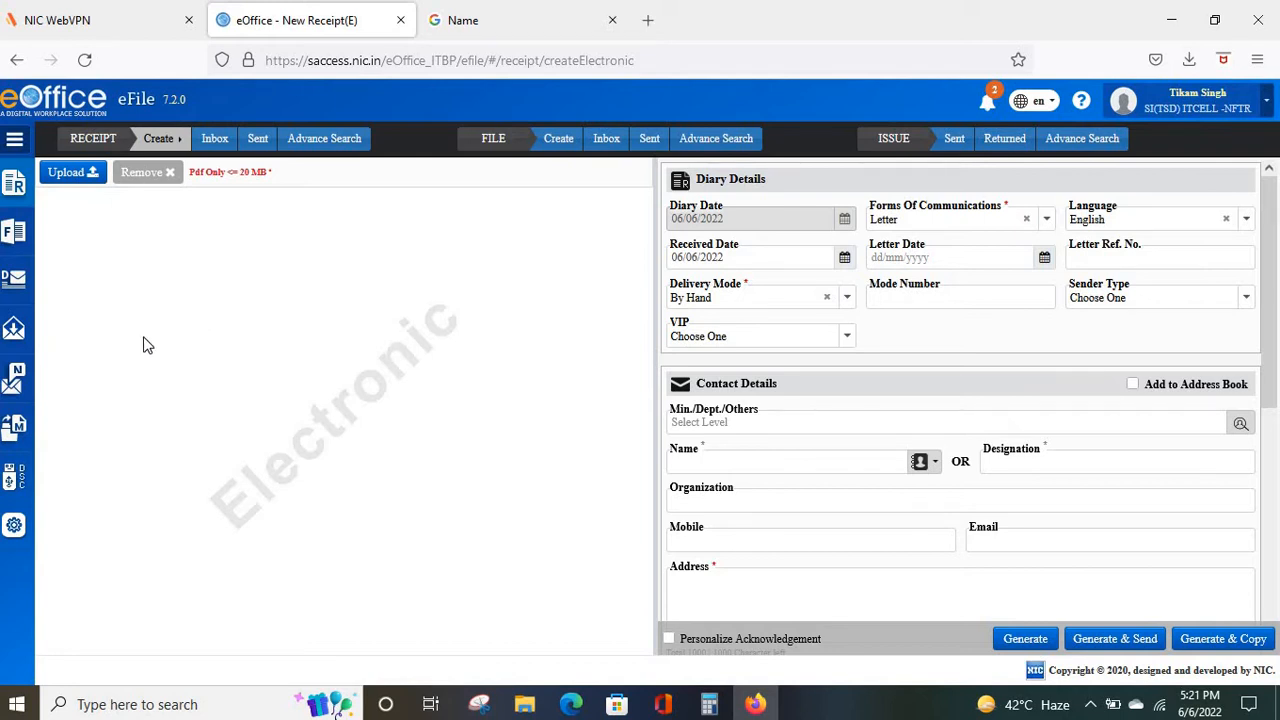
Attach the Notifications PDF from Downloads and review its four pages in the preview.
left_click(65, 177)
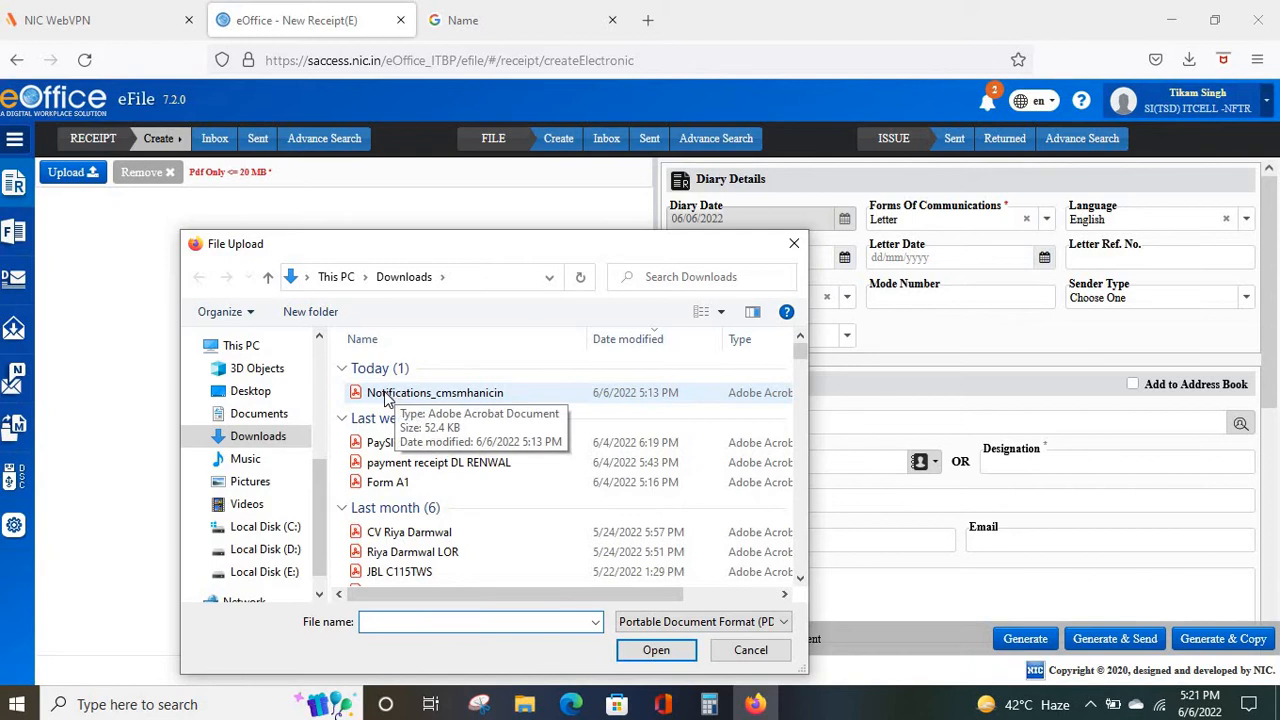
double_click(386, 394)
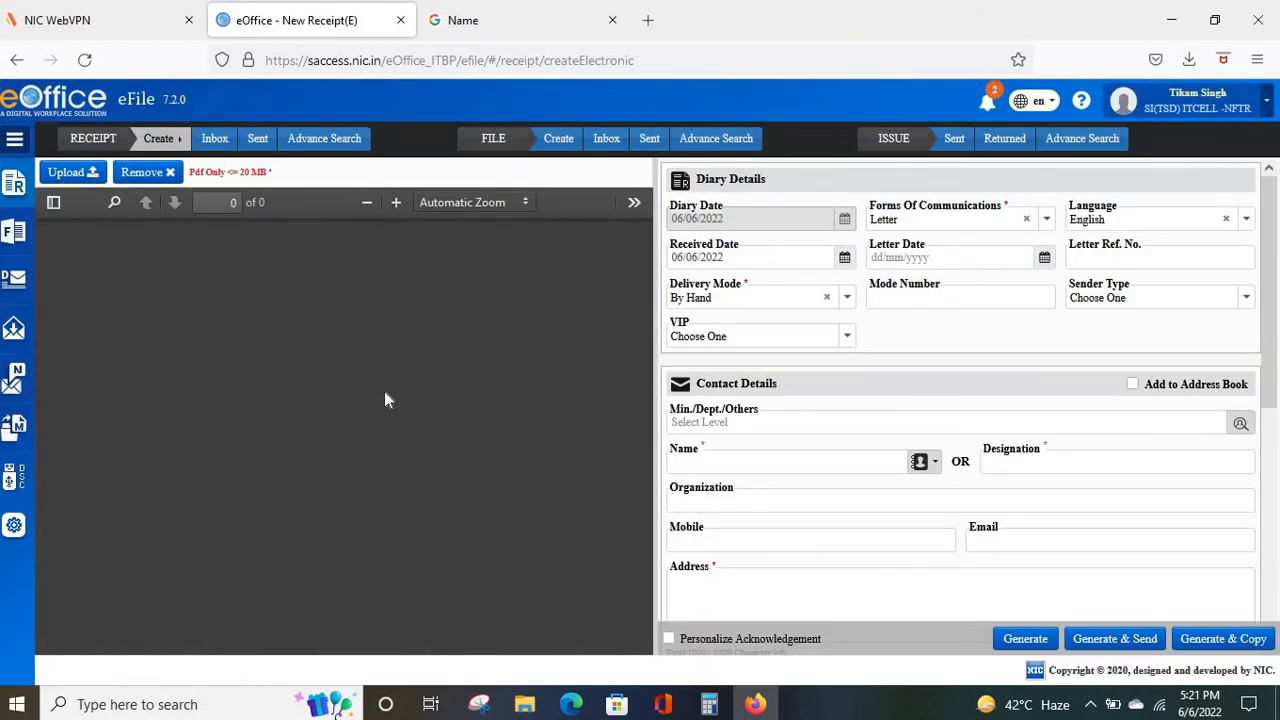
scroll(384, 395, "down", 10)
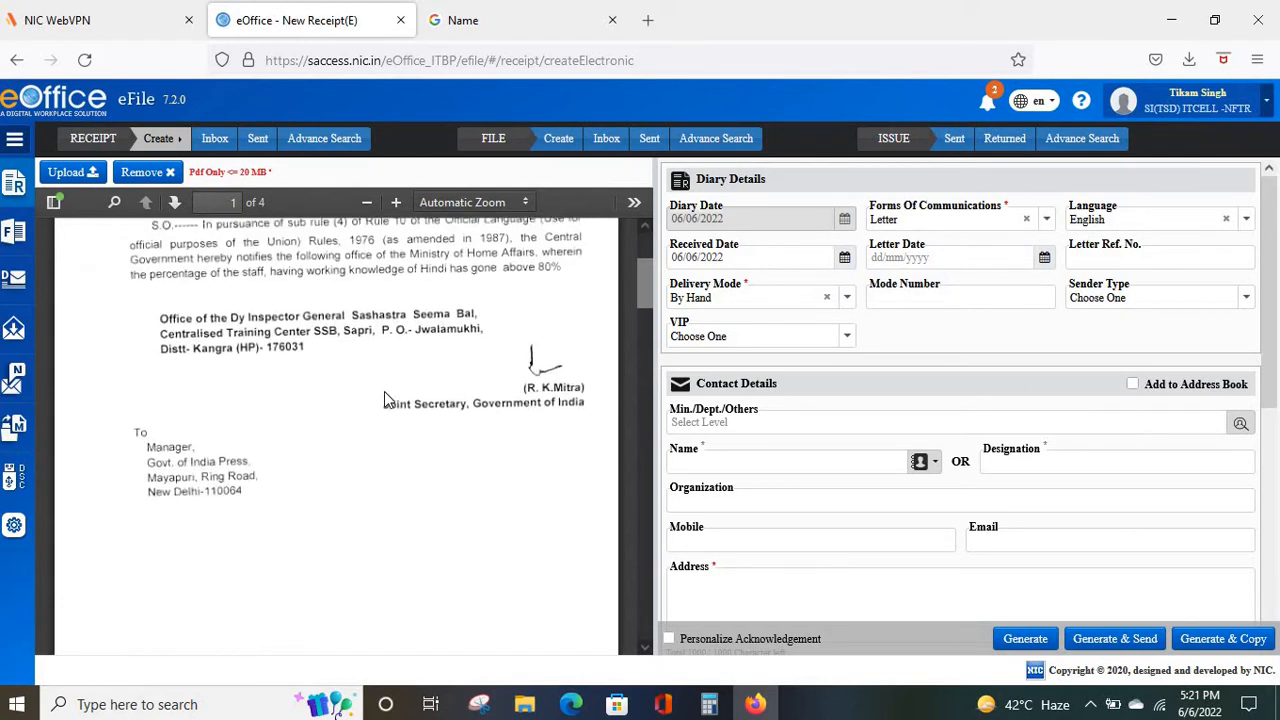
scroll(384, 395, "down", 5)
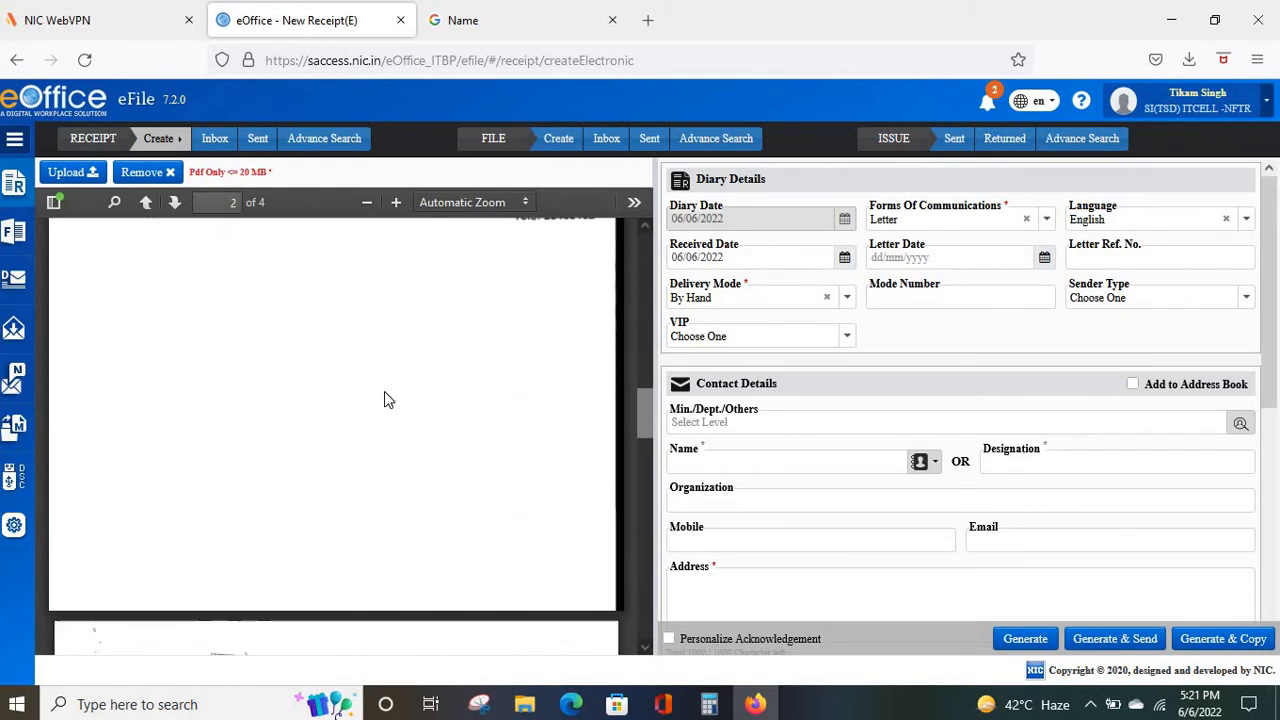
scroll(384, 395, "up", 8)
scroll(384, 391, "up", 6)
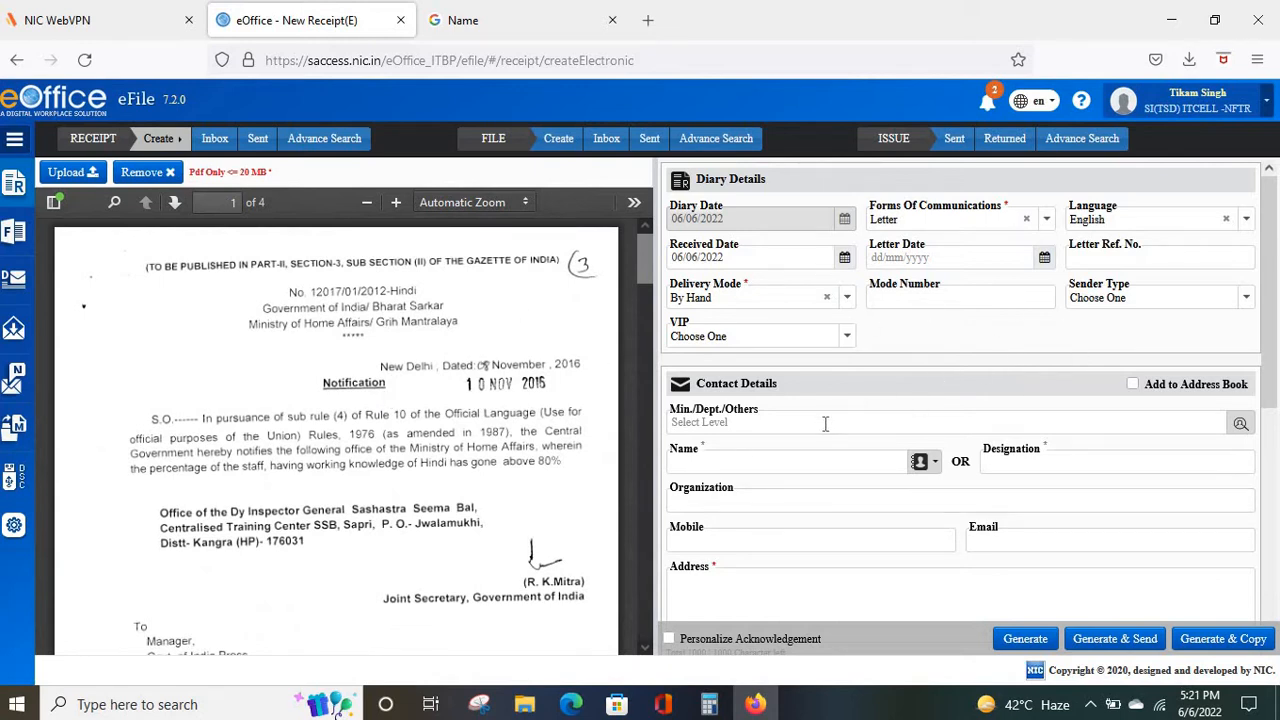
scroll(827, 428, "down", 3)
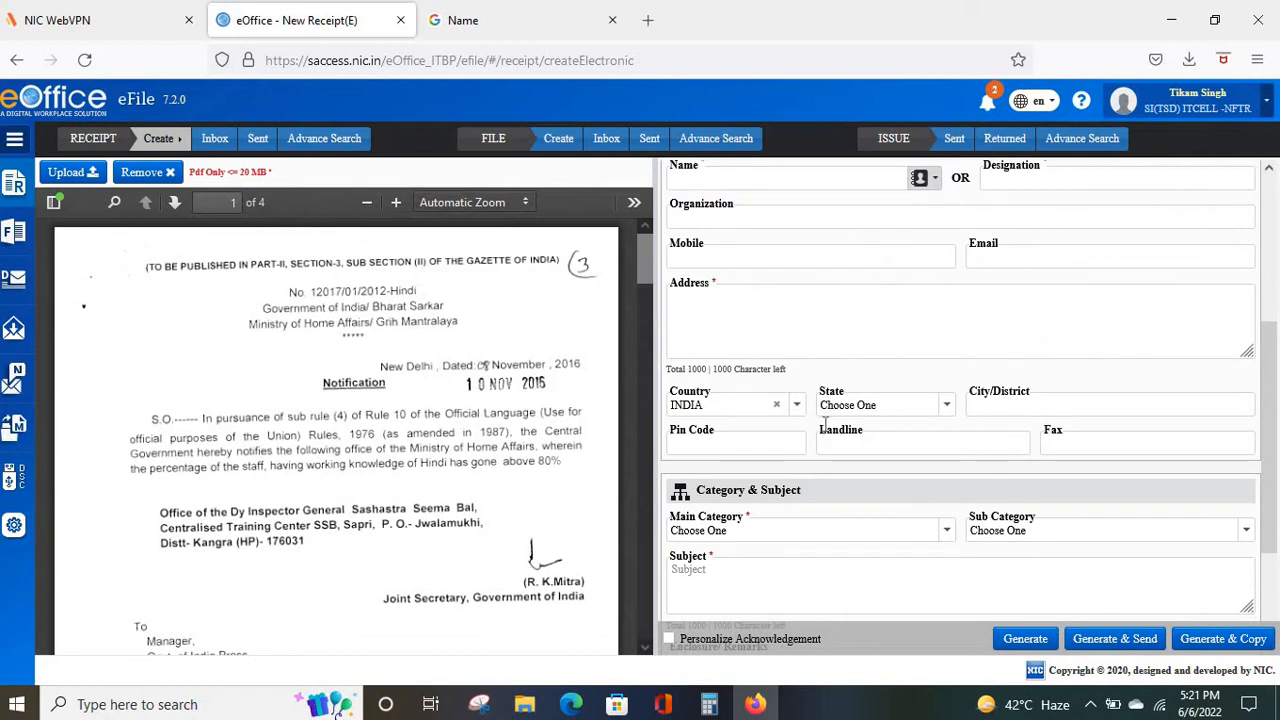
scroll(825, 430, "down", 2)
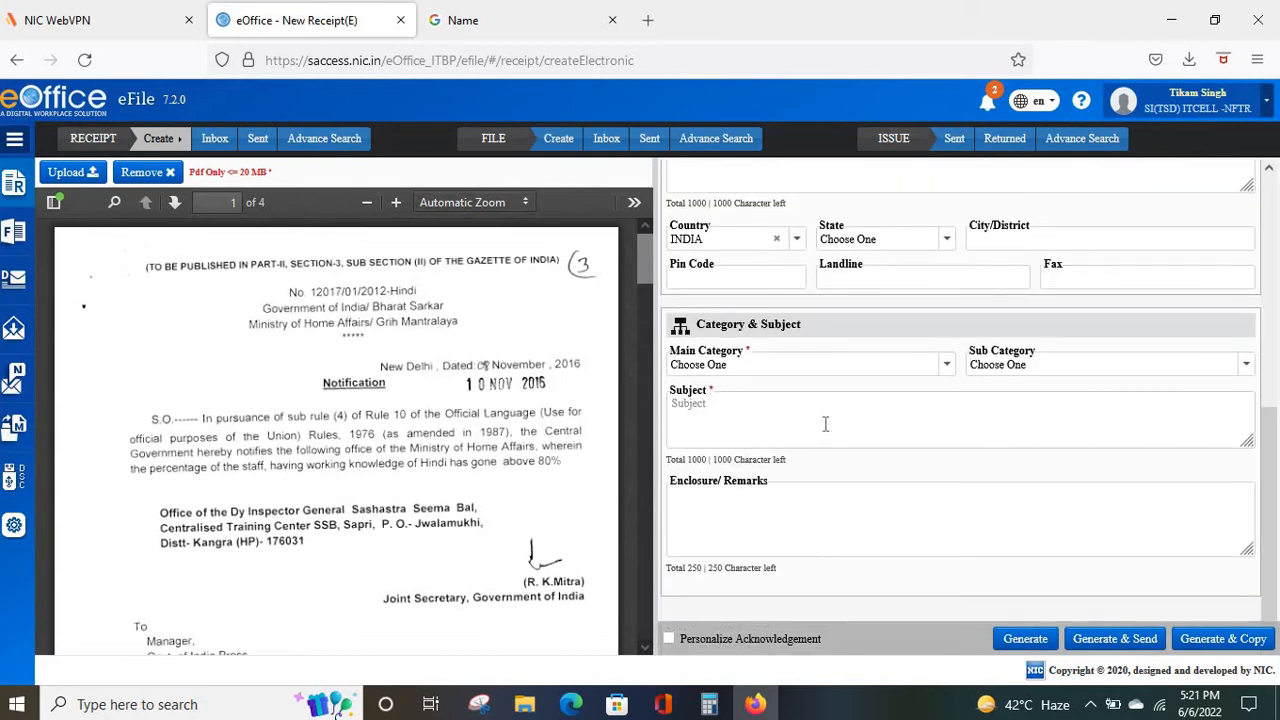
scroll(825, 424, "up", 10)
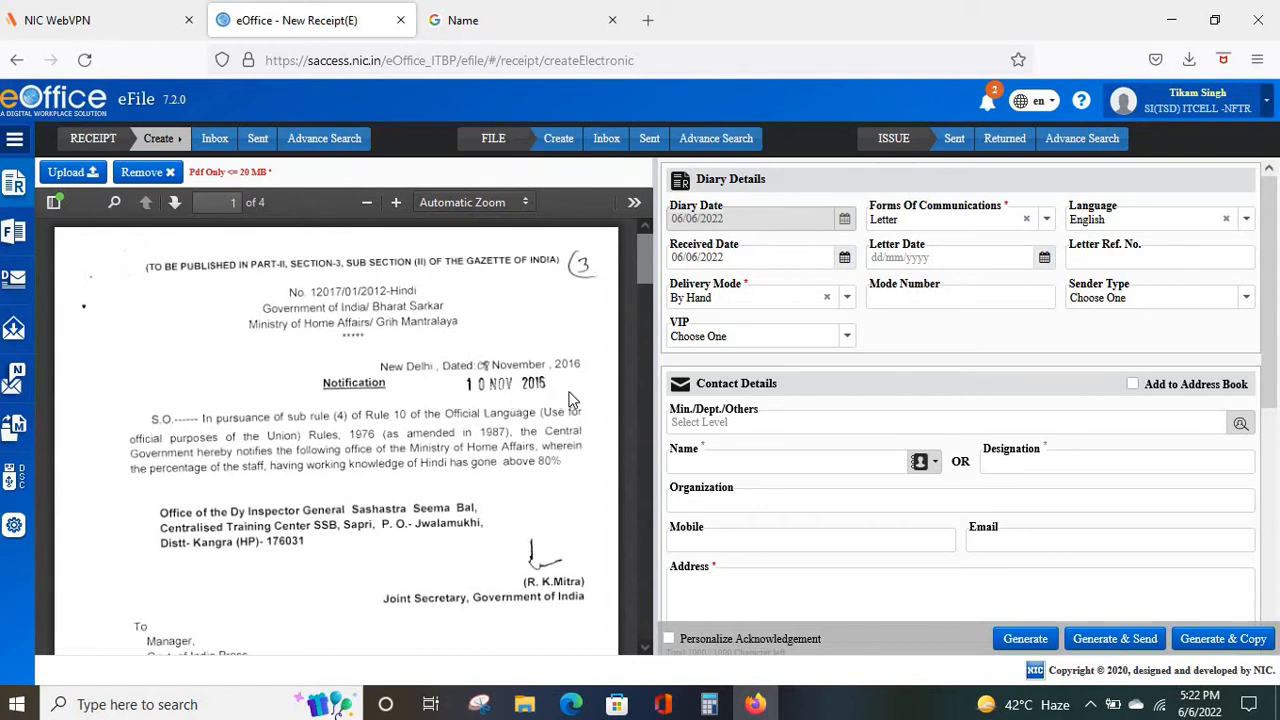
Pick 10 November 2016 as the Letter Date in the calendar.
left_click(1044, 260)
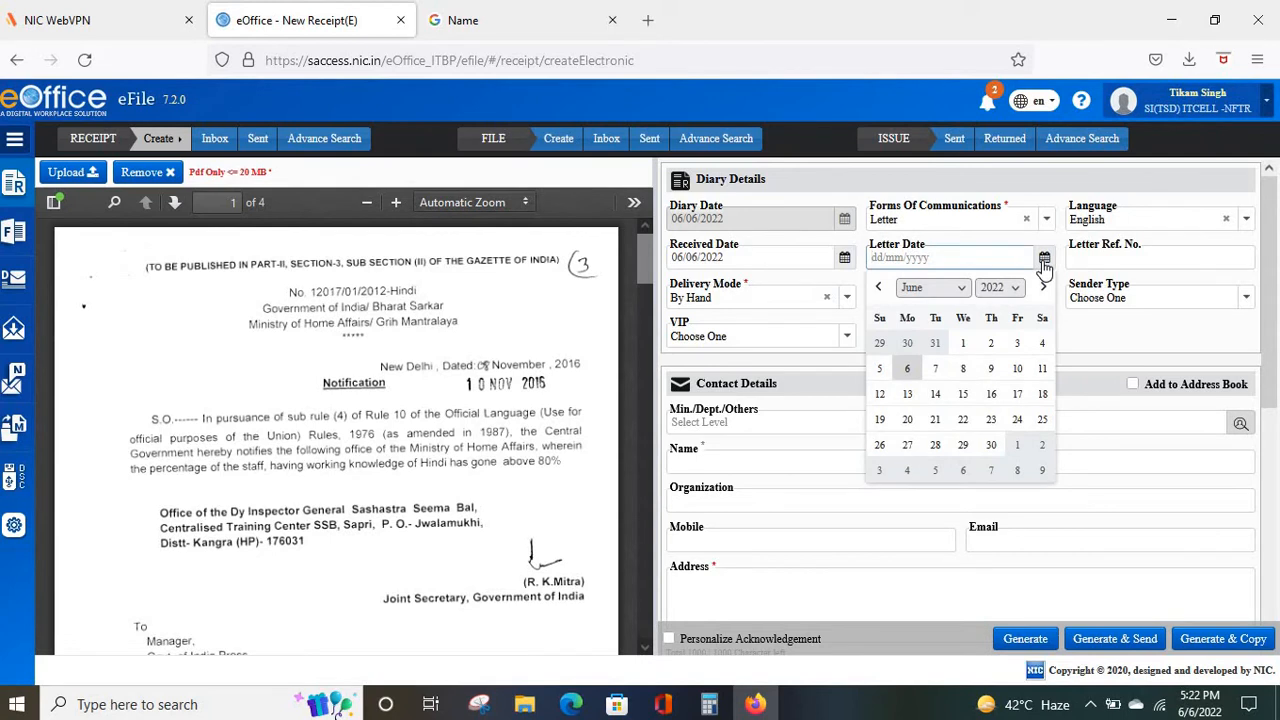
left_click(1011, 287)
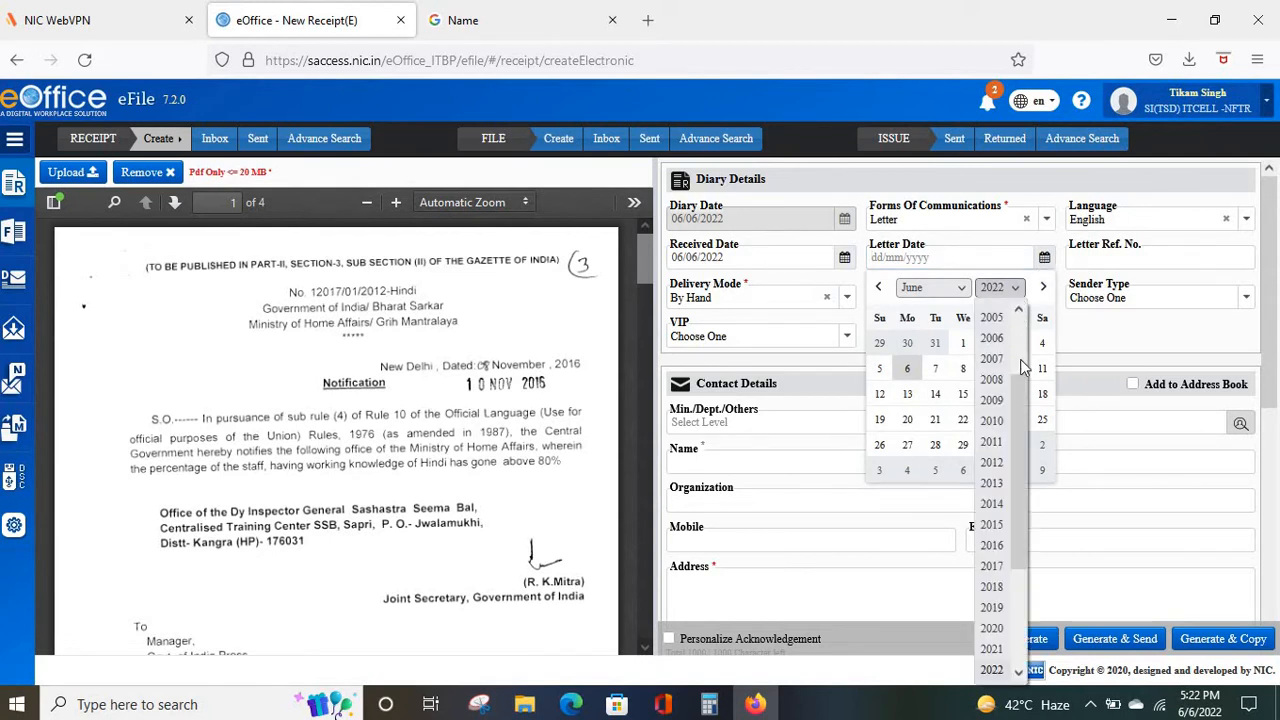
left_click_drag(1023, 400, 1021, 458)
left_click(993, 447)
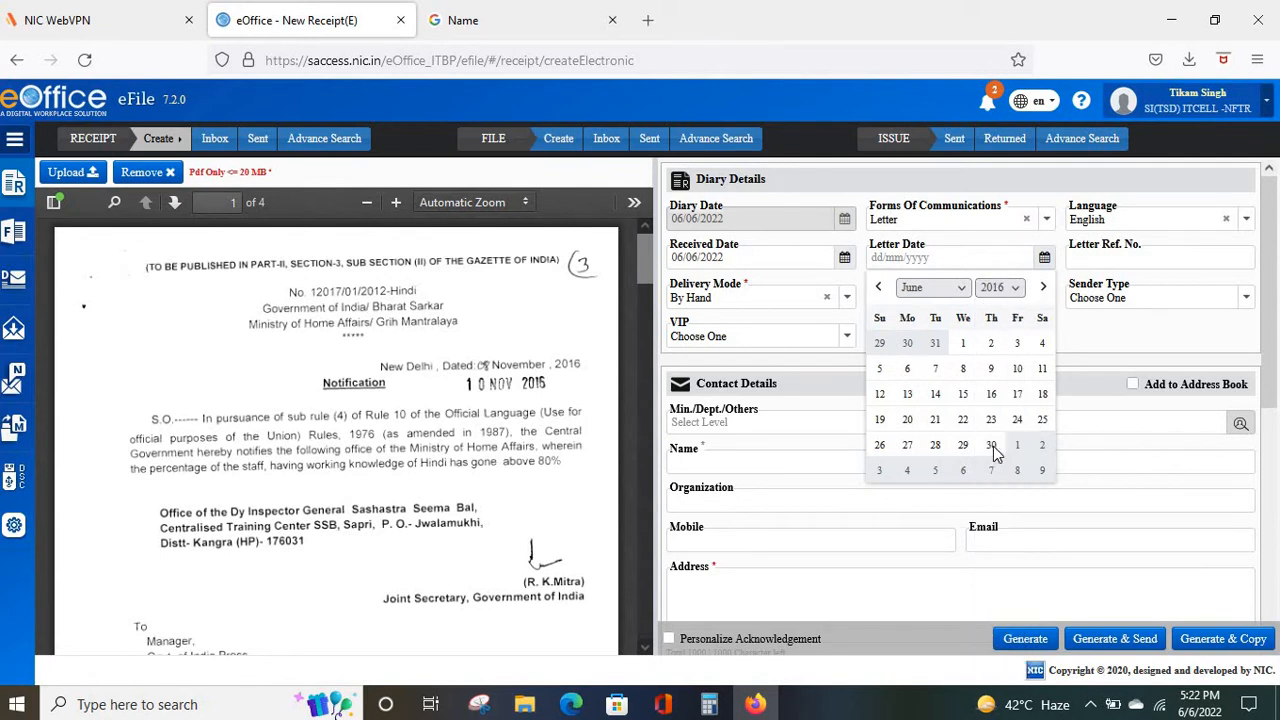
left_click(962, 292)
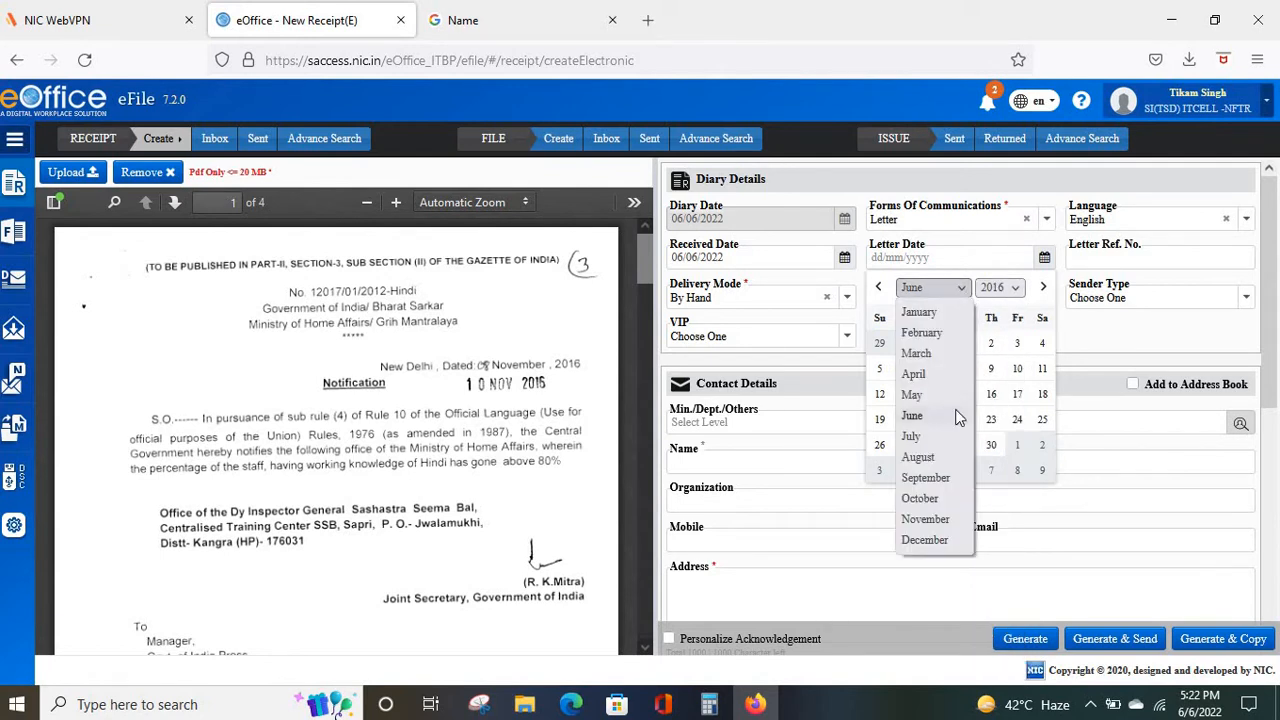
left_click(928, 521)
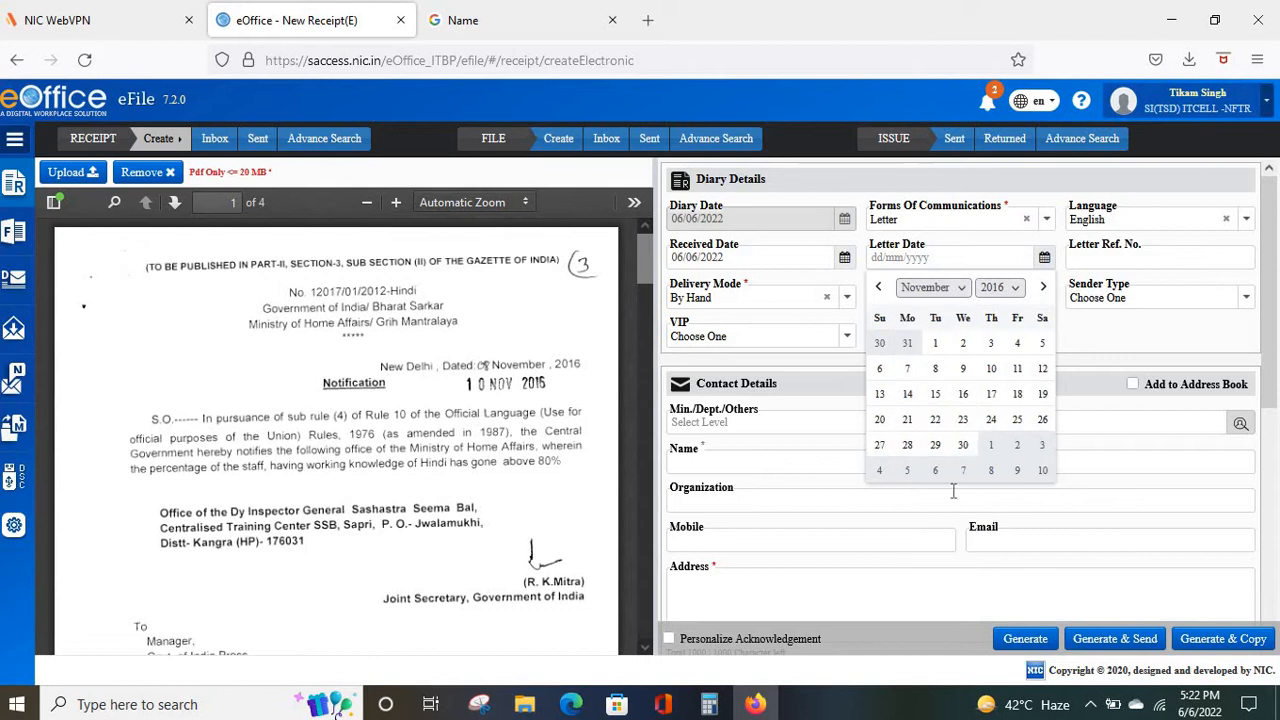
left_click(991, 370)
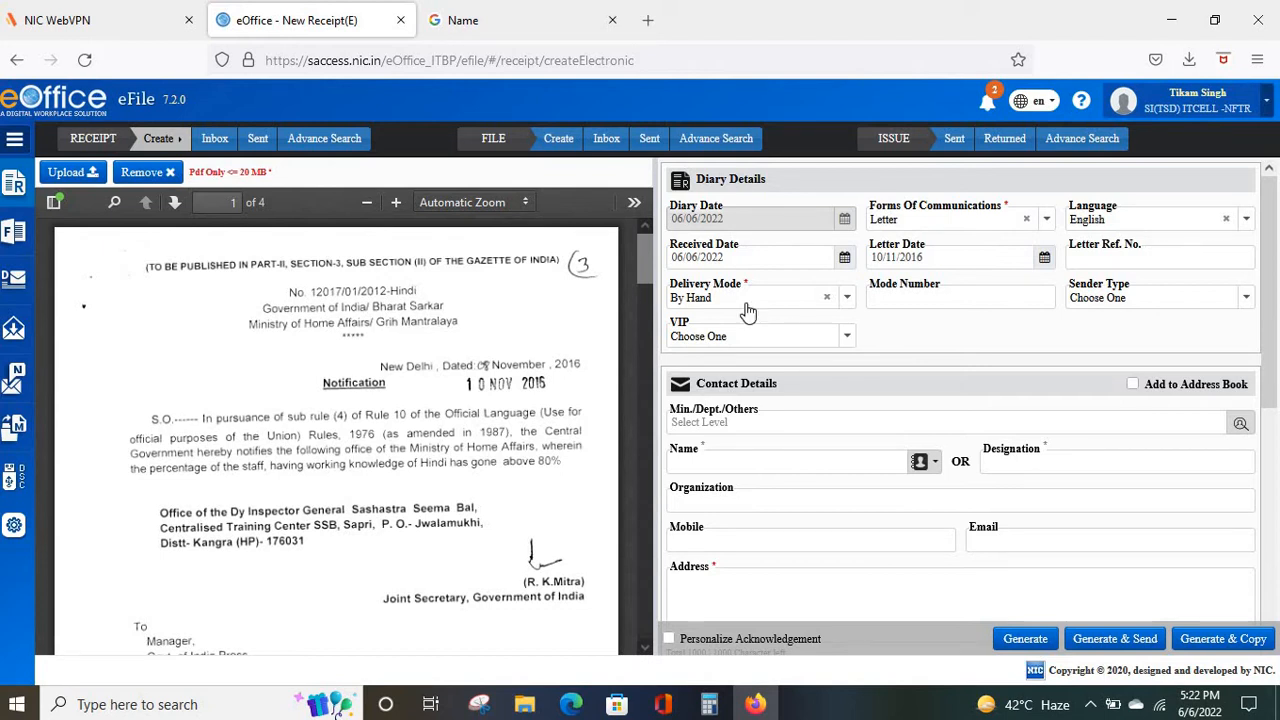
Switch Delivery Mode to Email, leaving Sender Type unchanged.
left_click(844, 306)
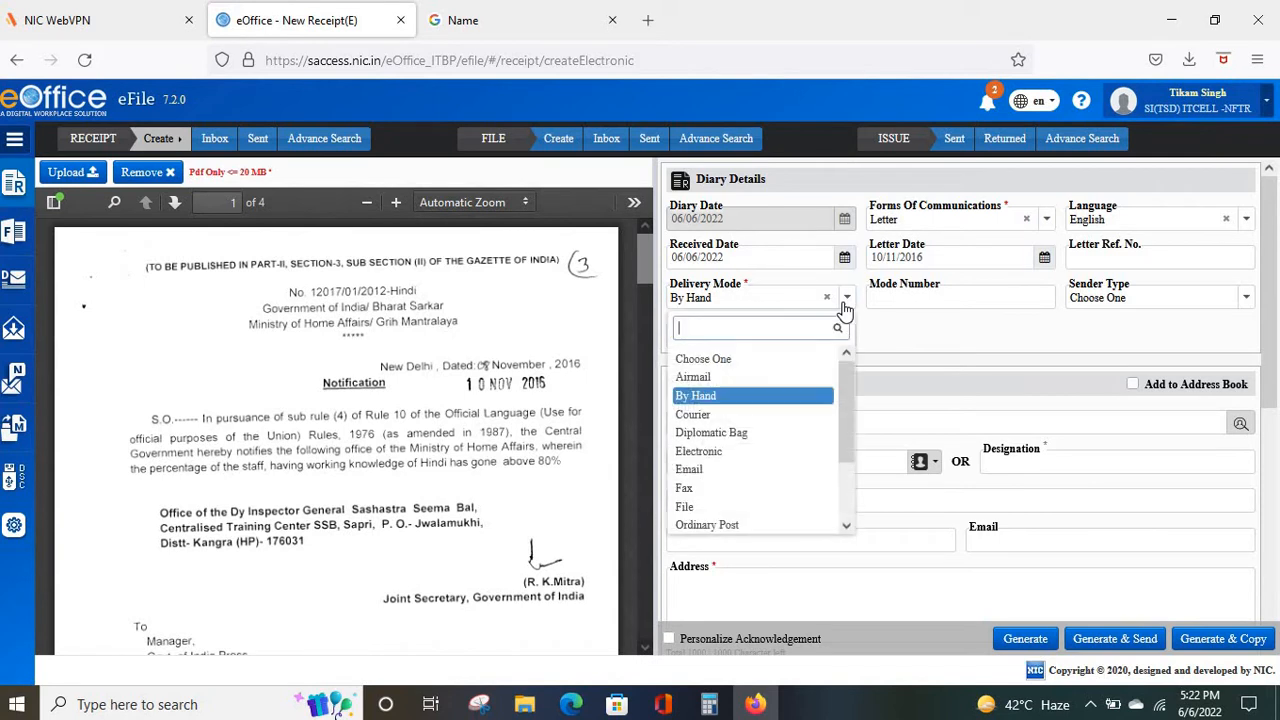
left_click(706, 478)
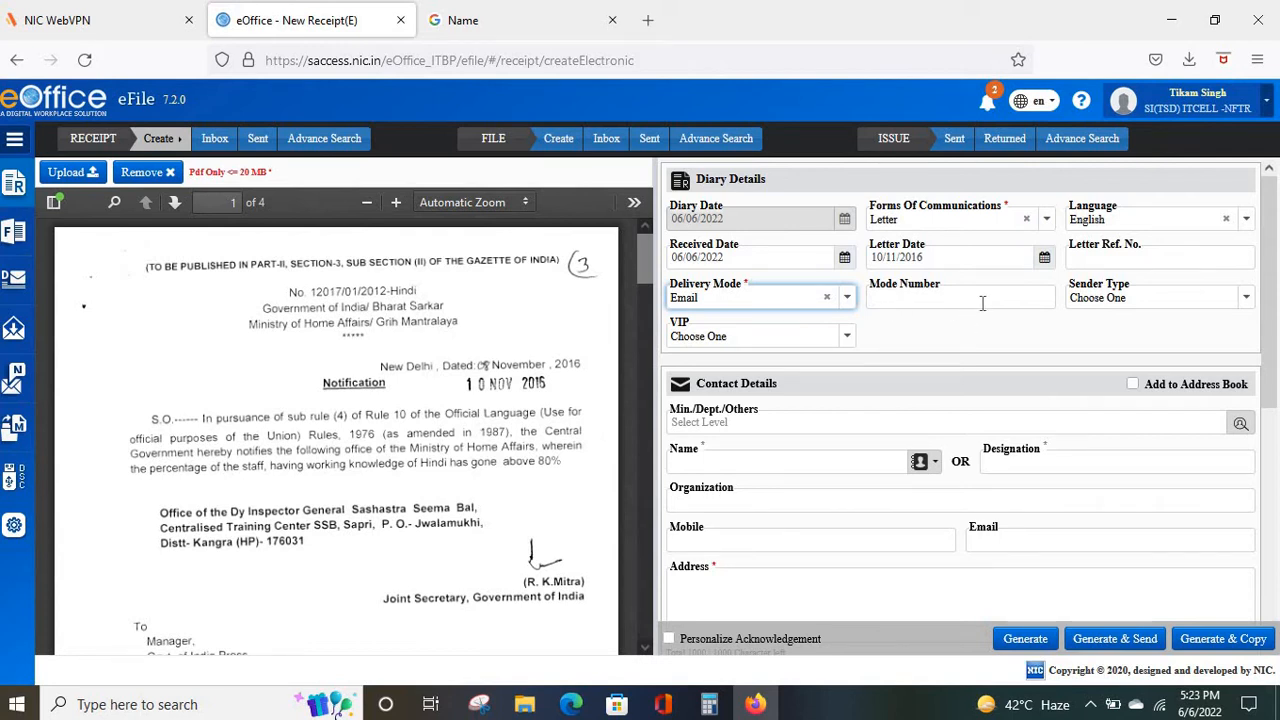
left_click(1242, 307)
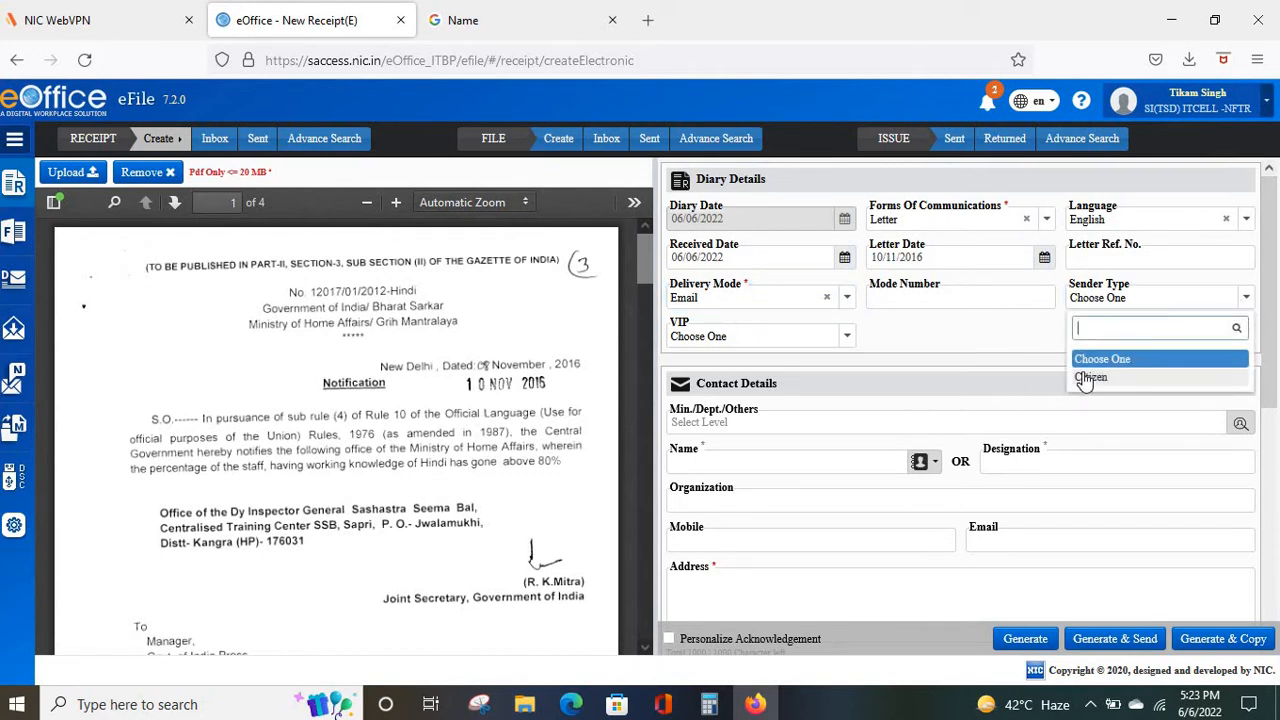
left_click(1034, 340)
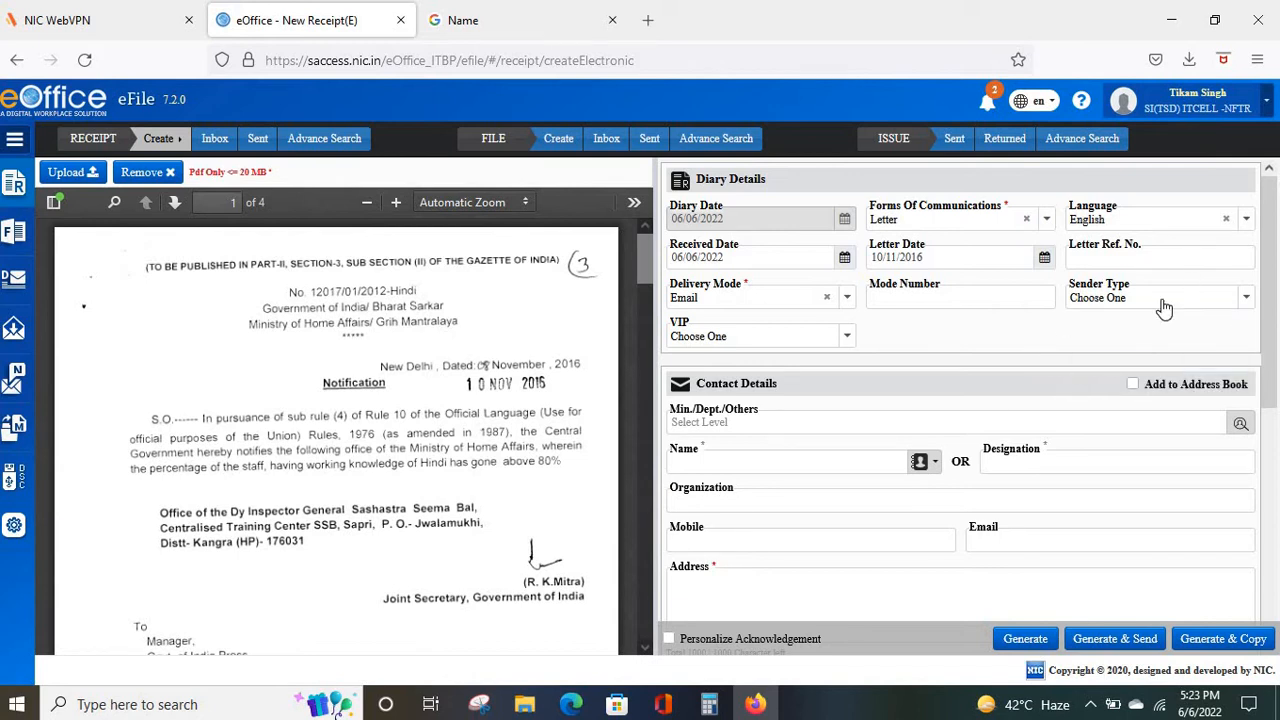
left_click(845, 340)
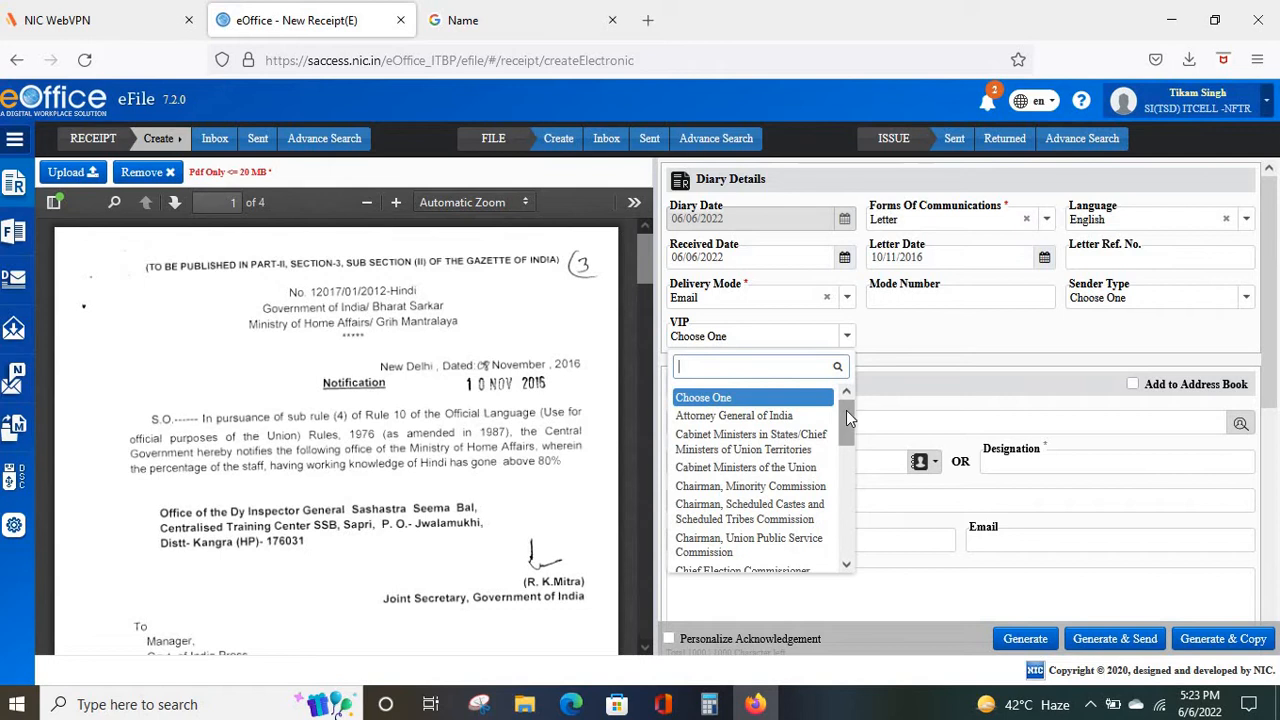
left_click_drag(846, 410, 874, 327)
left_click(879, 338)
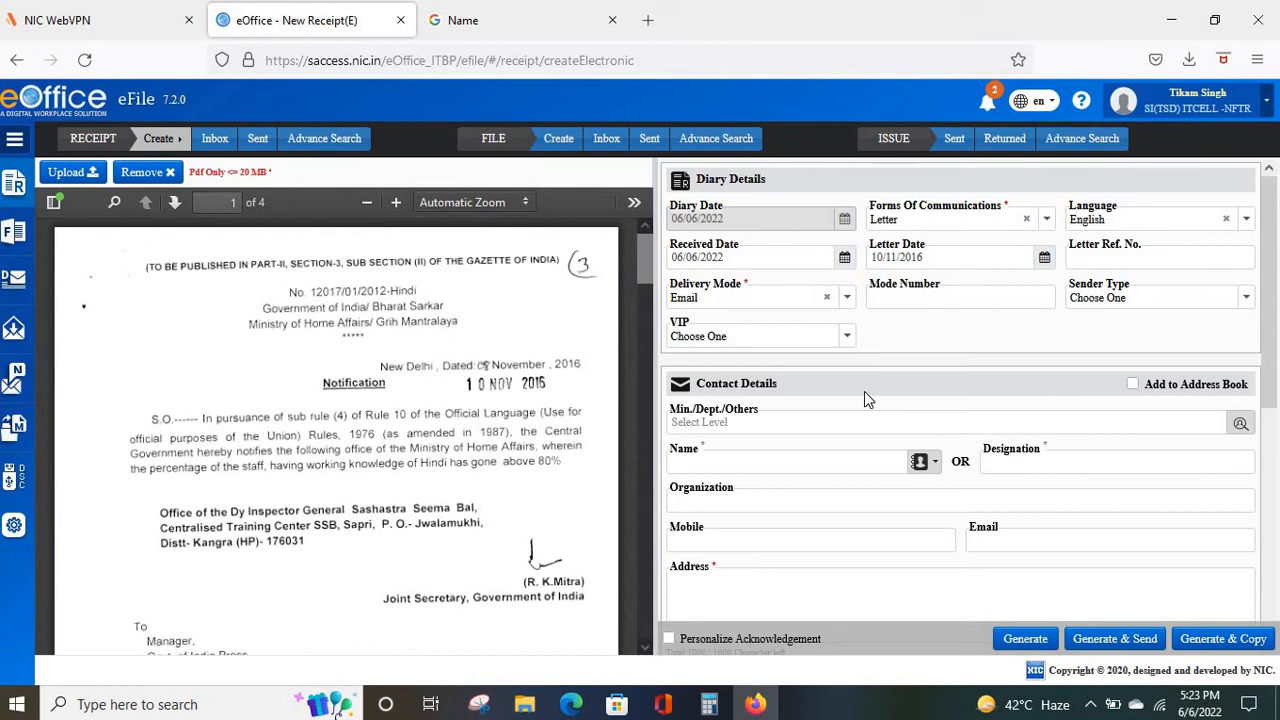
scroll(864, 391, "down", 2)
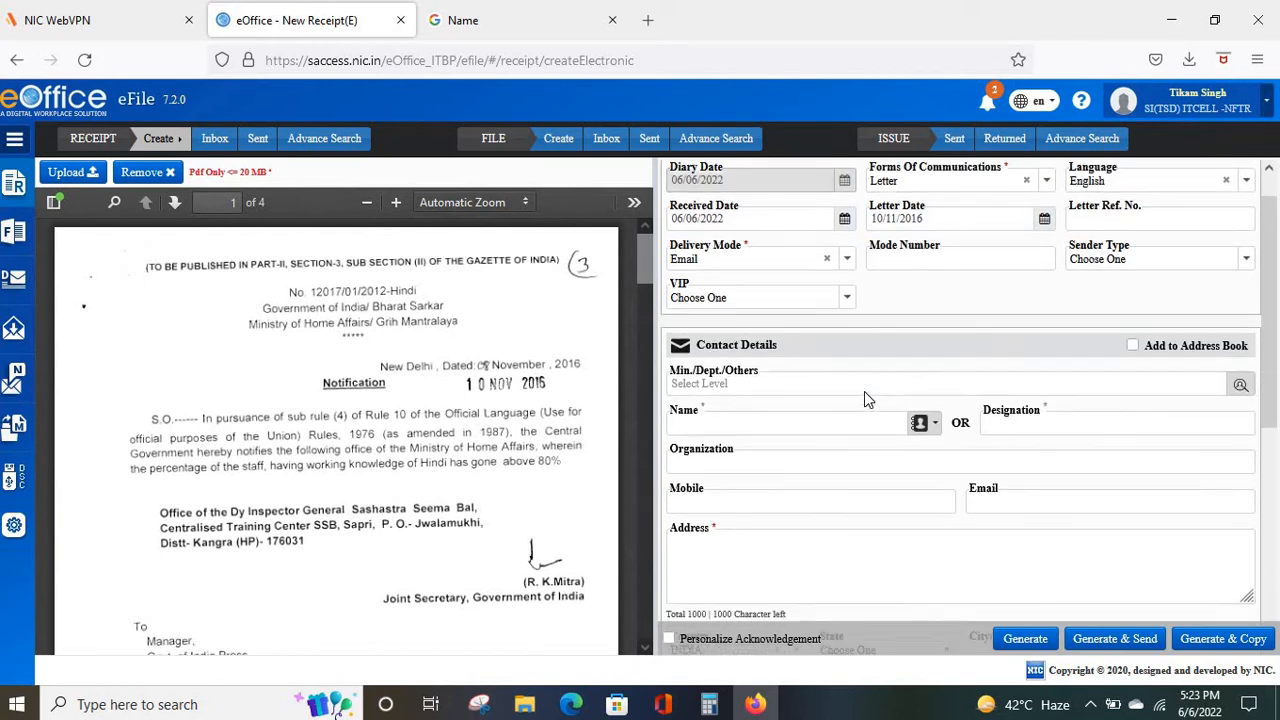
scroll(864, 391, "down", 2)
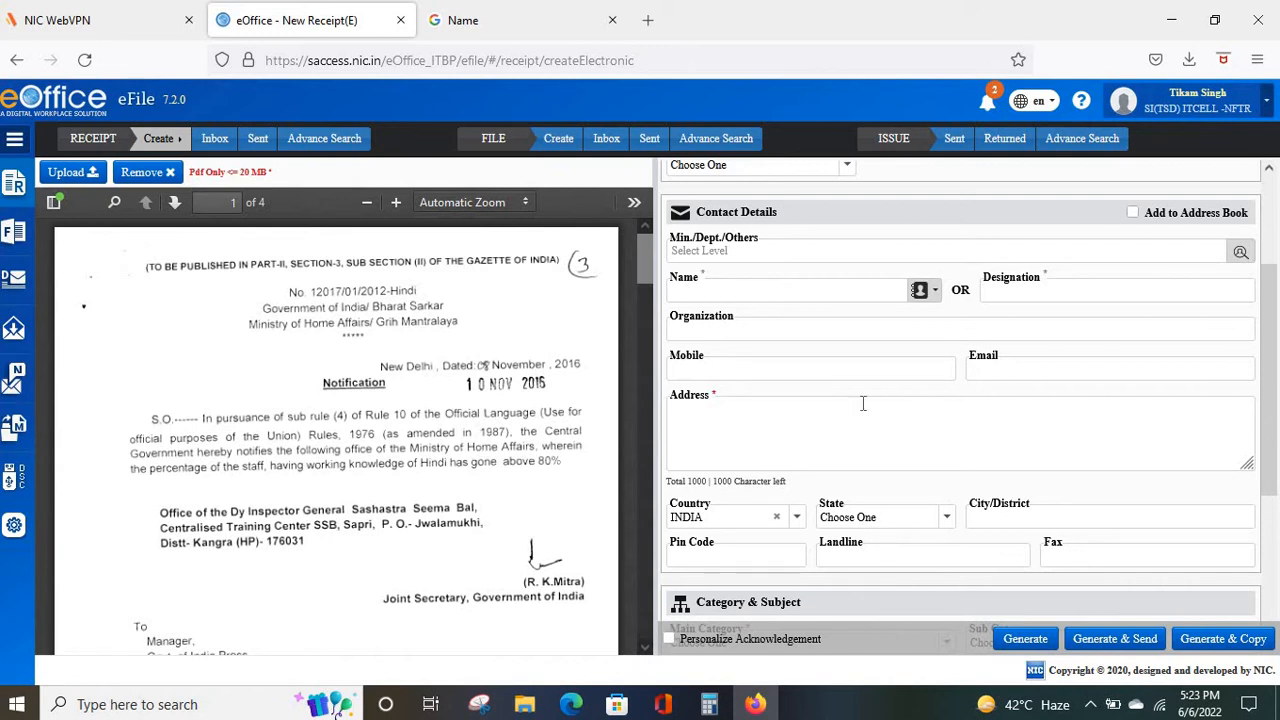
scroll(863, 403, "up", 2)
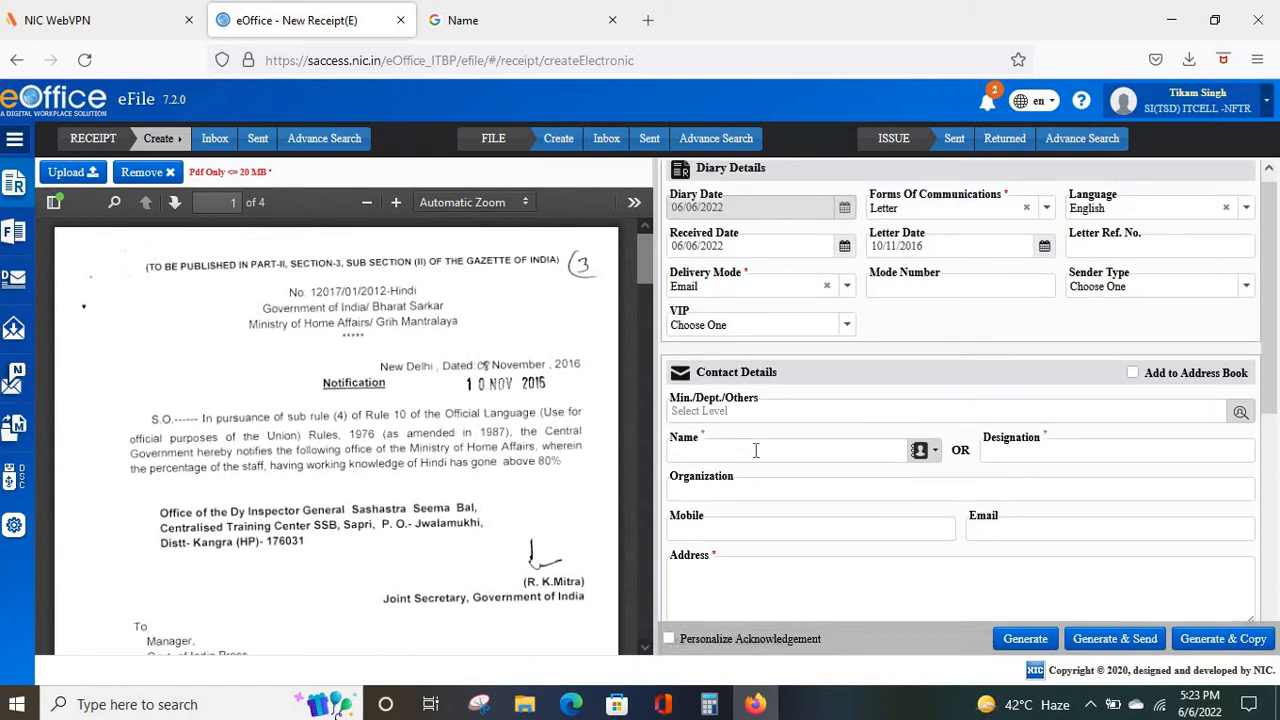
Enter the sender's name in the Contact Details Name field.
left_click(756, 450)
type("r")
key("BackSpace")
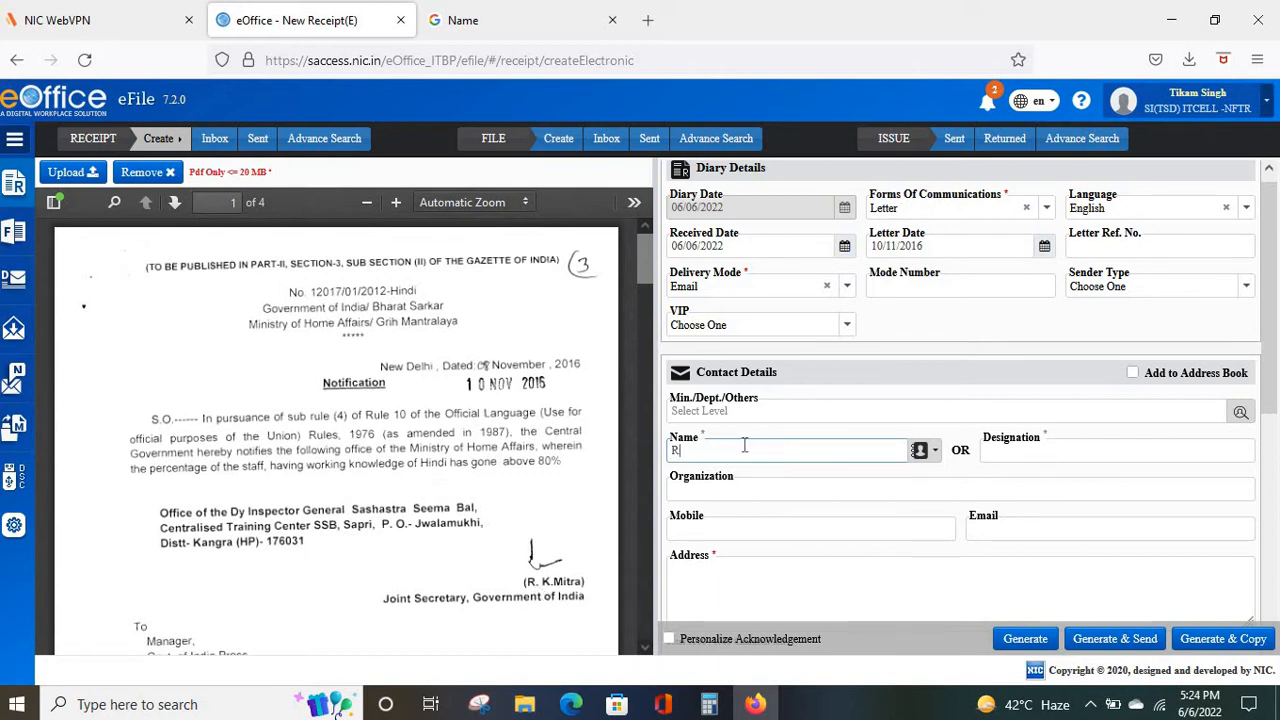
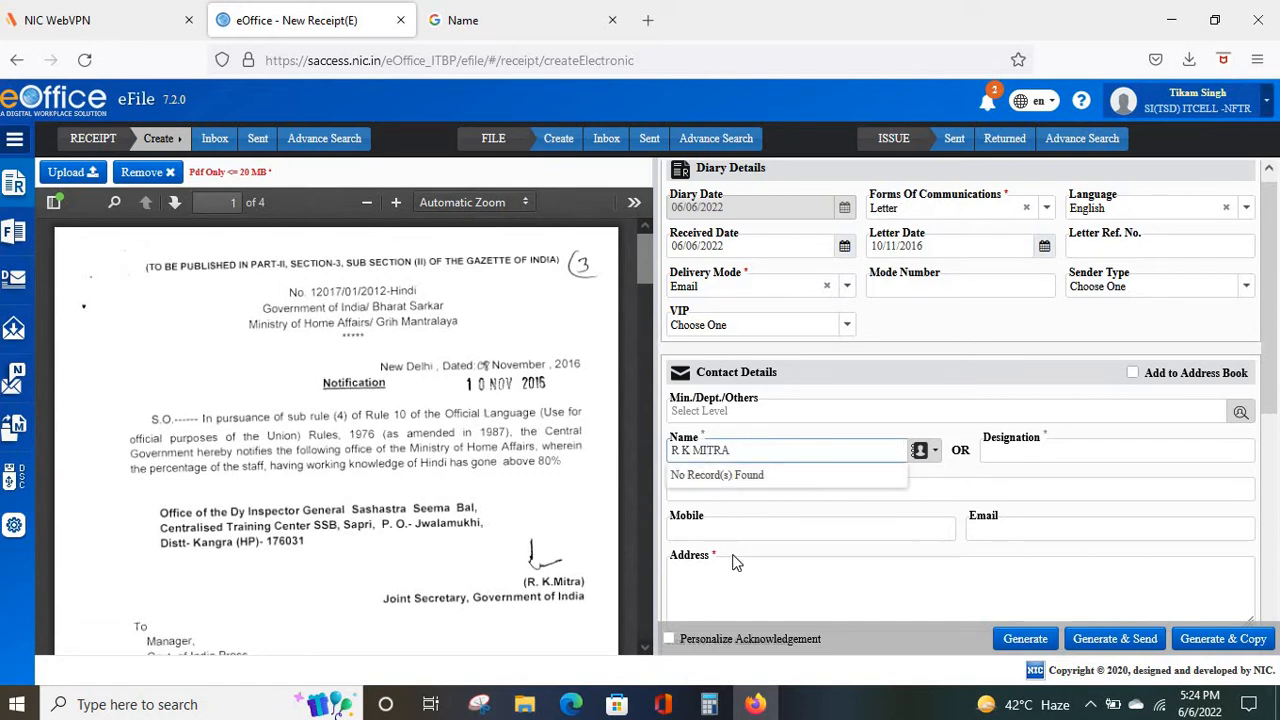
left_click(846, 522)
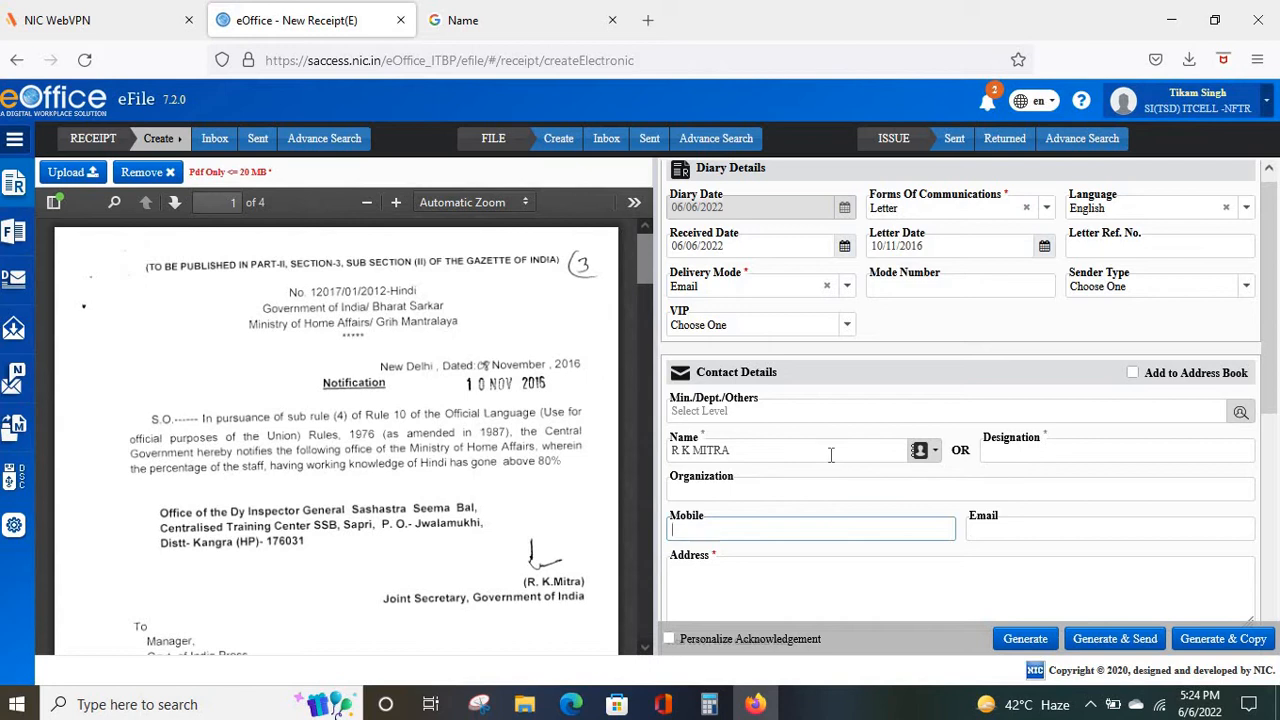
Set Designation to JS GOI and Address to JS GOI NEW DELHI.
left_click(1029, 452)
type("JS")
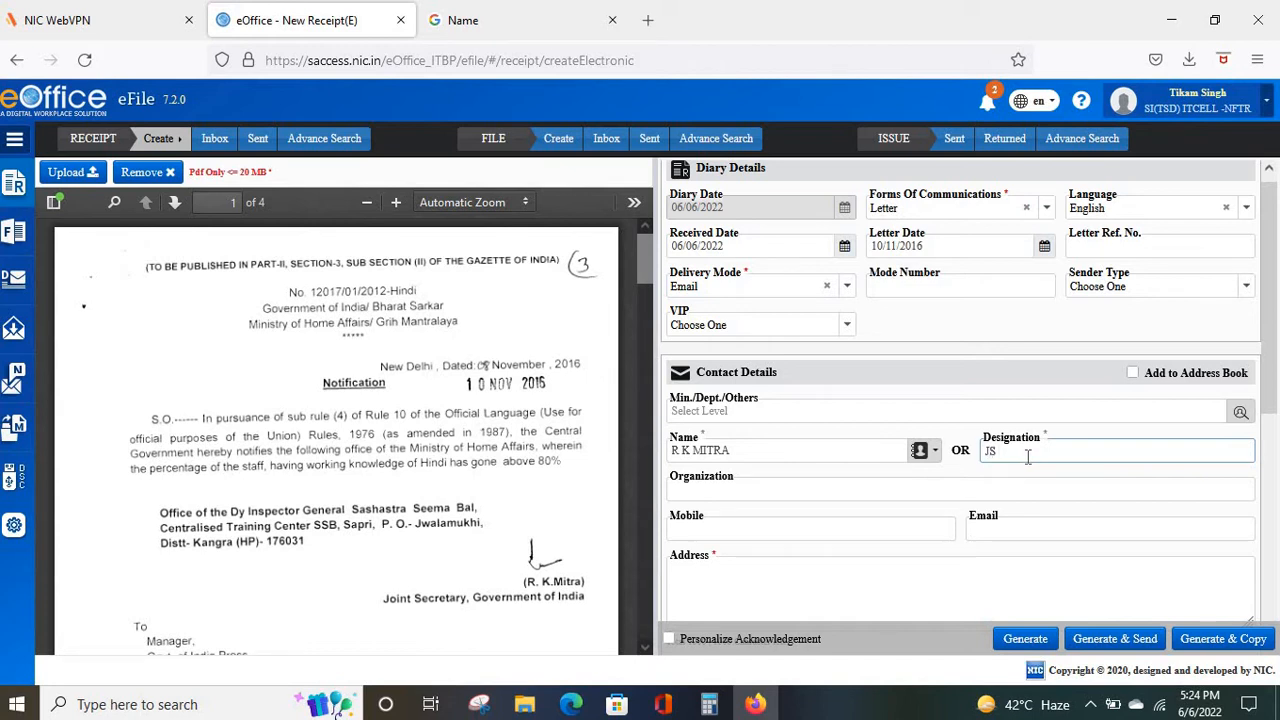
type(" GOI")
scroll(799, 488, "down", 1)
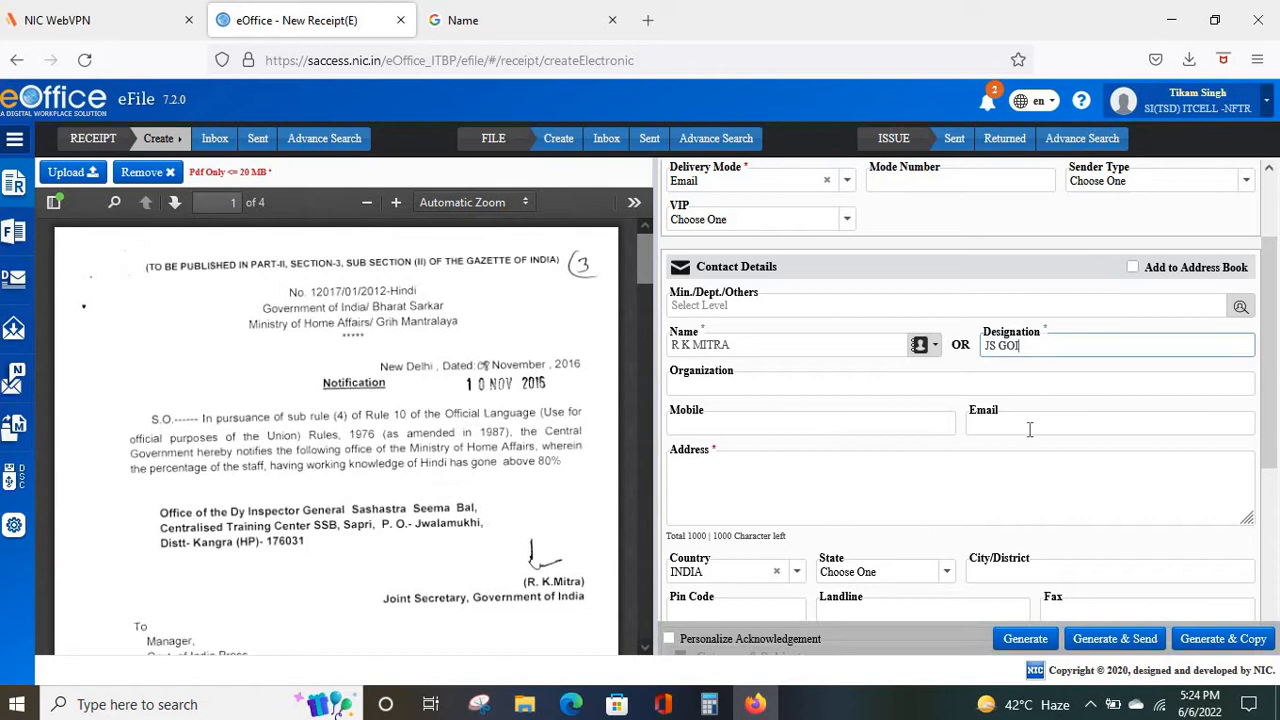
scroll(1029, 429, "down", 1)
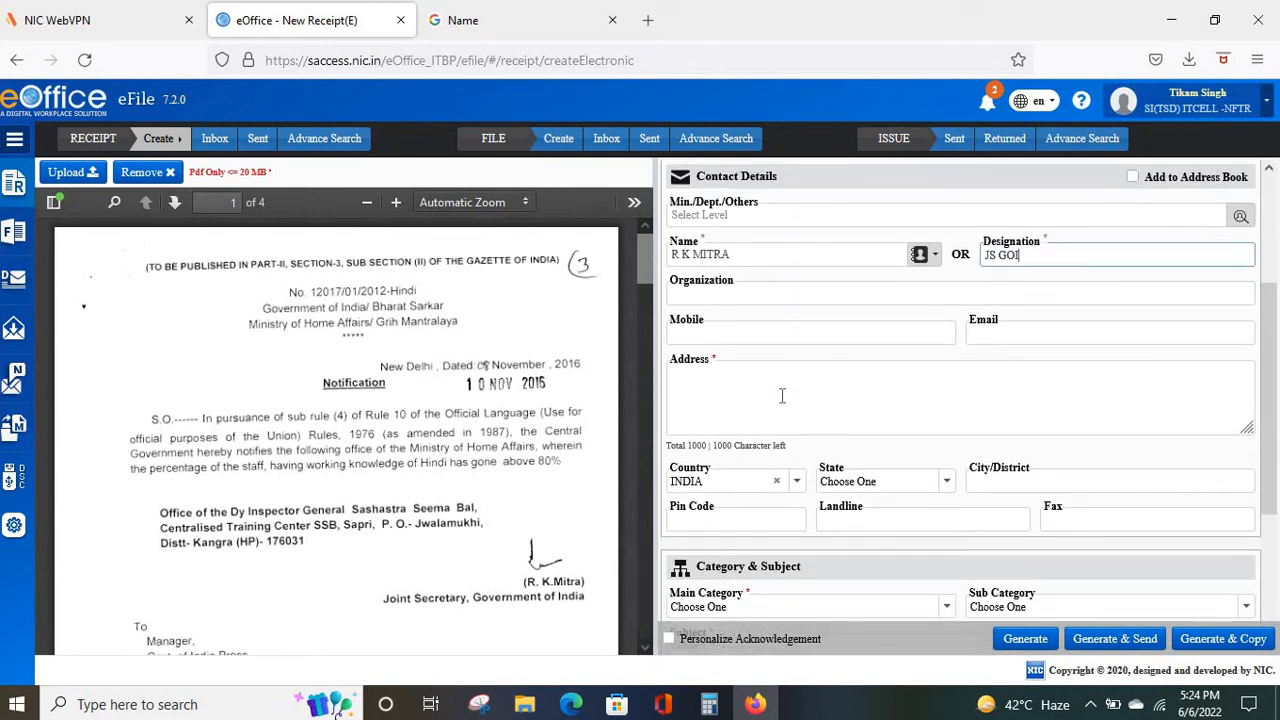
left_click(747, 378)
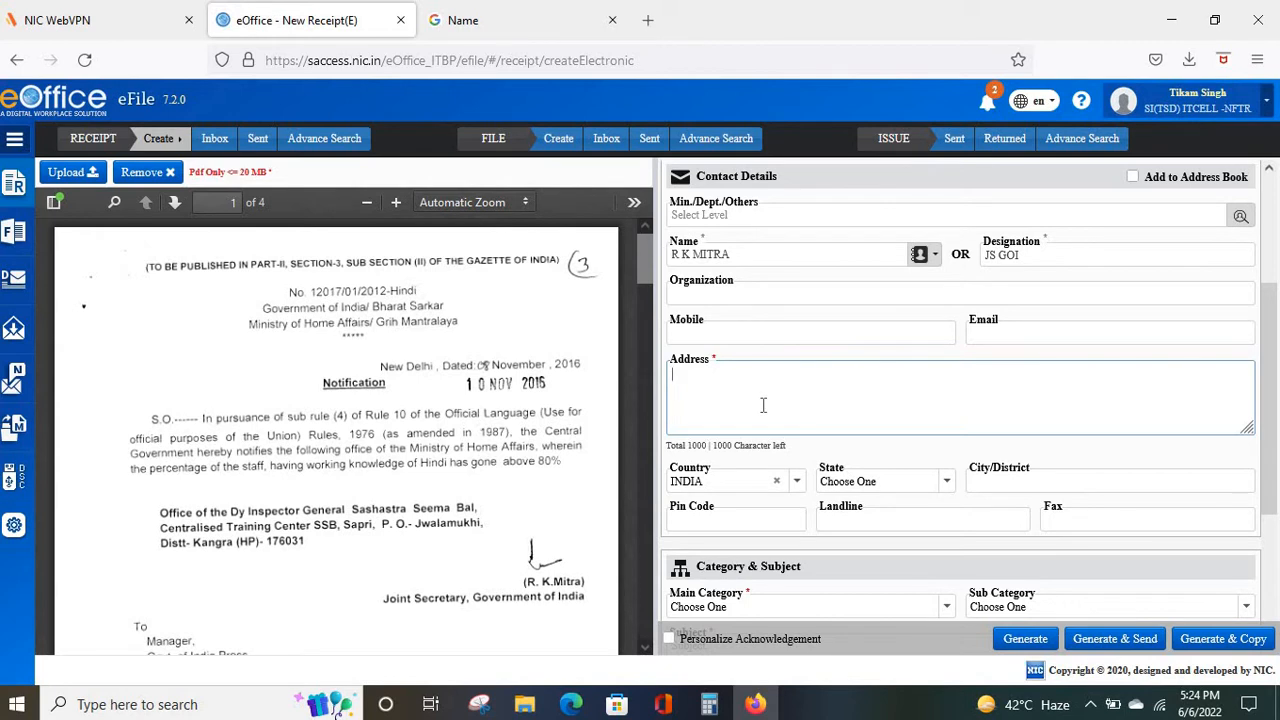
type("JS GOI NEW DELHI")
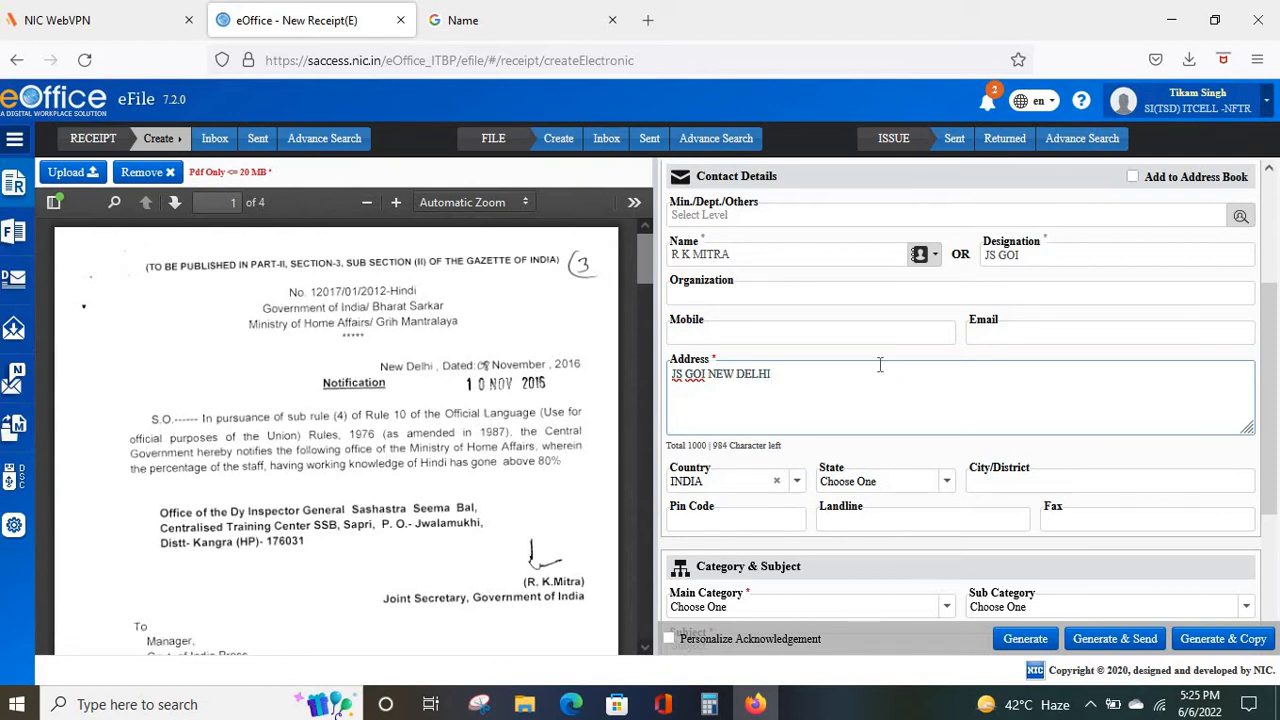
scroll(838, 389, "down", 3)
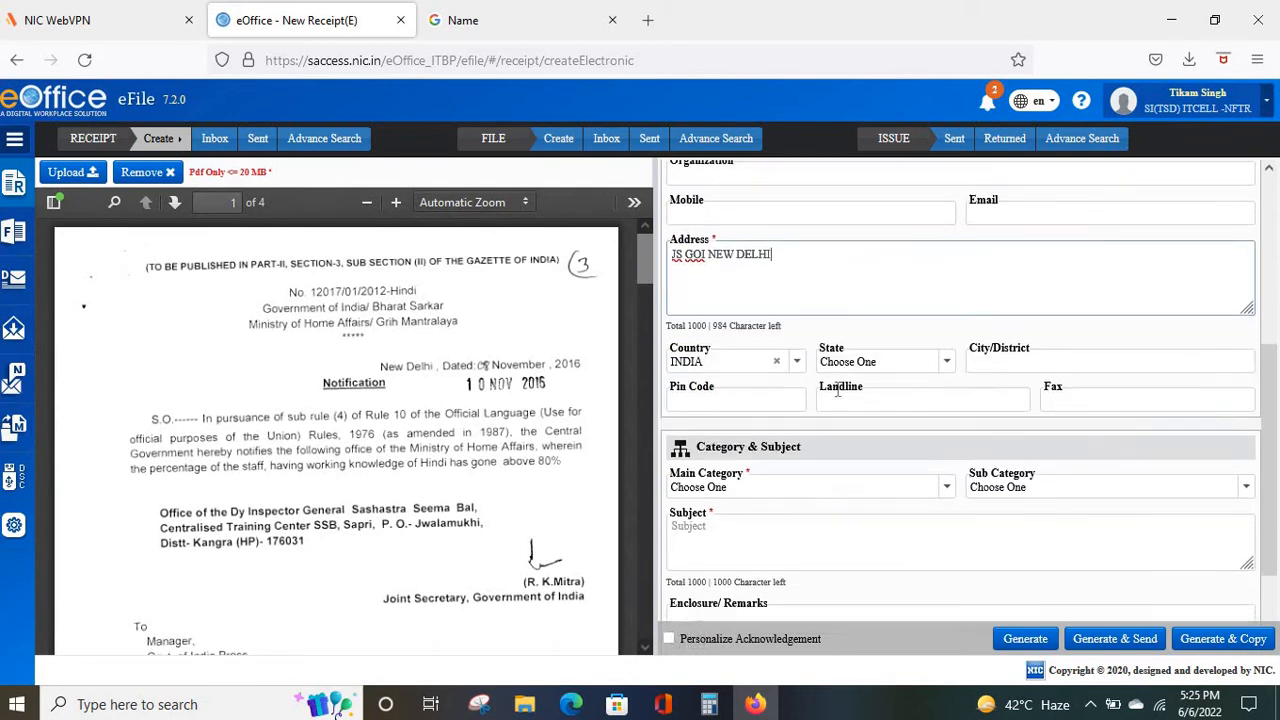
Choose General as the Main Category, leaving Sub Category empty.
scroll(838, 389, "up", 3)
scroll(838, 389, "down", 4)
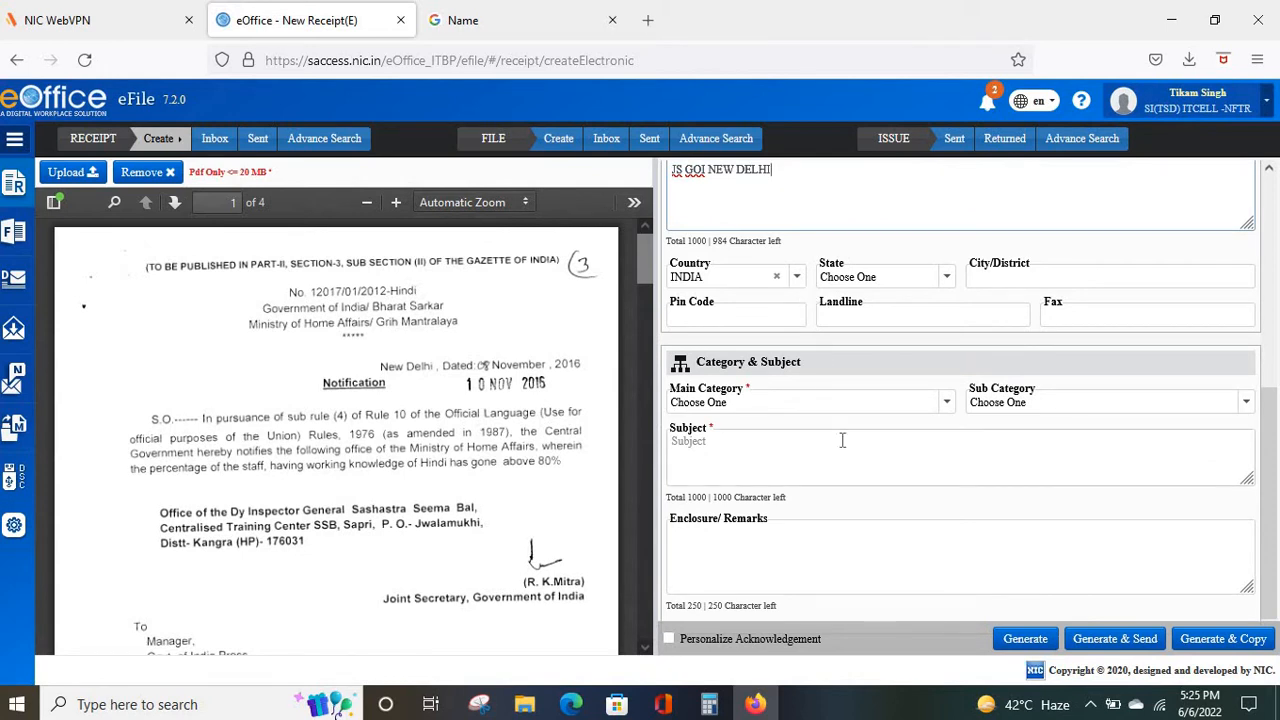
scroll(842, 440, "down", 1)
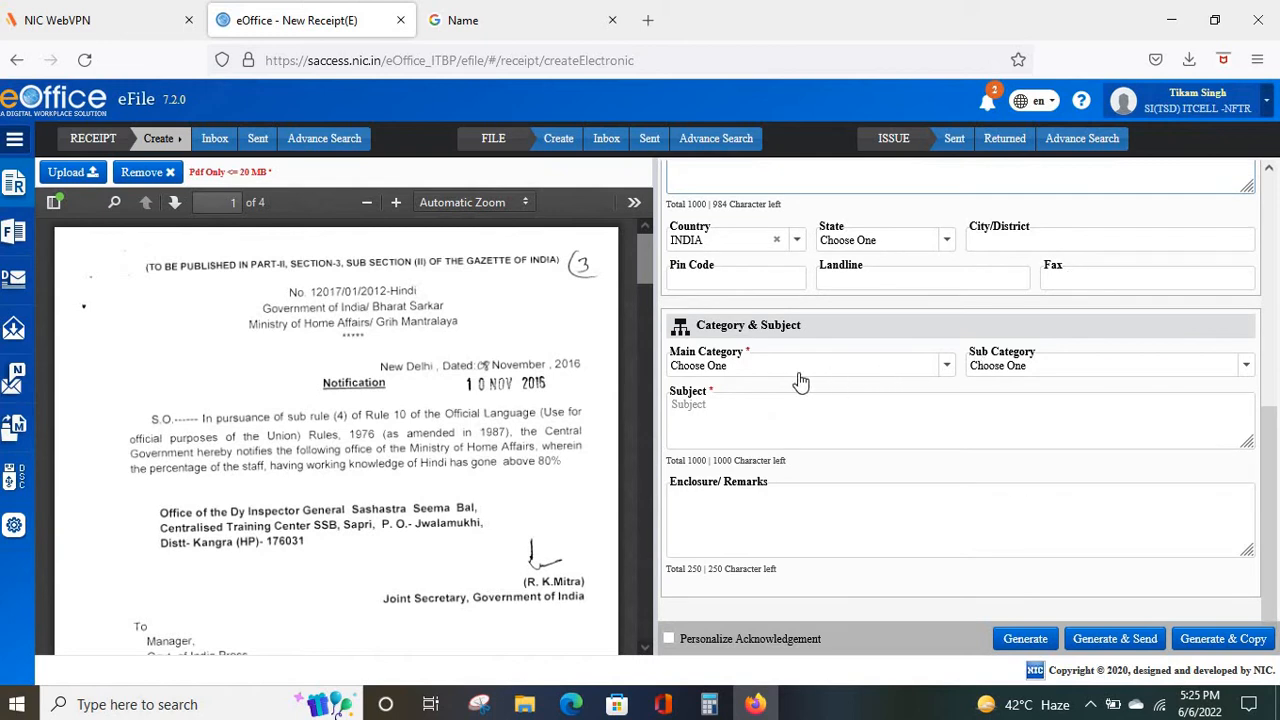
left_click(948, 369)
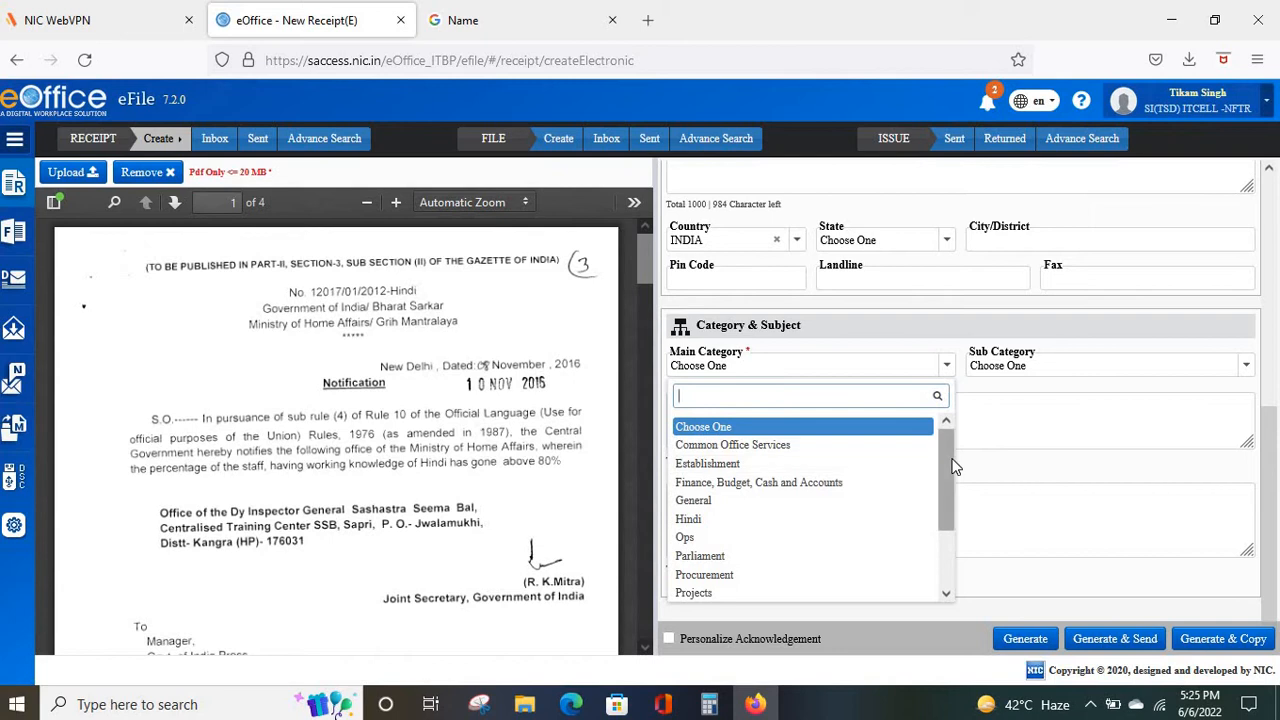
left_click_drag(947, 461, 951, 490)
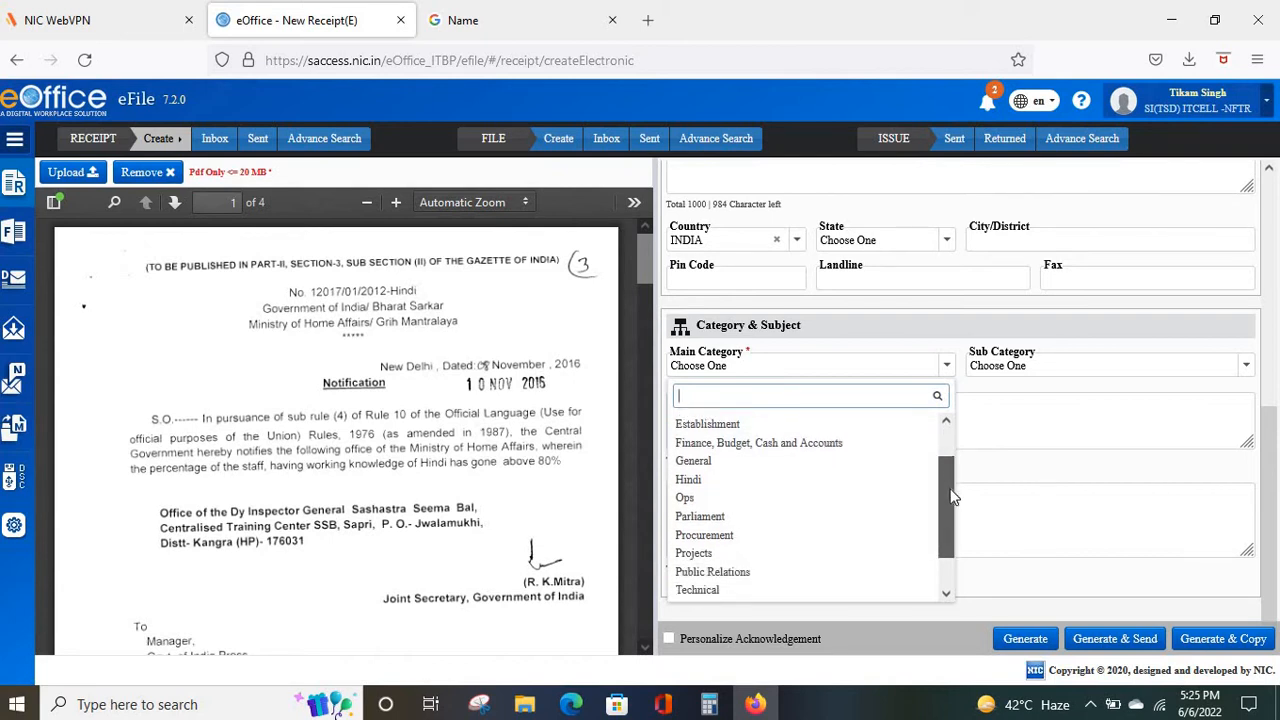
left_click(687, 466)
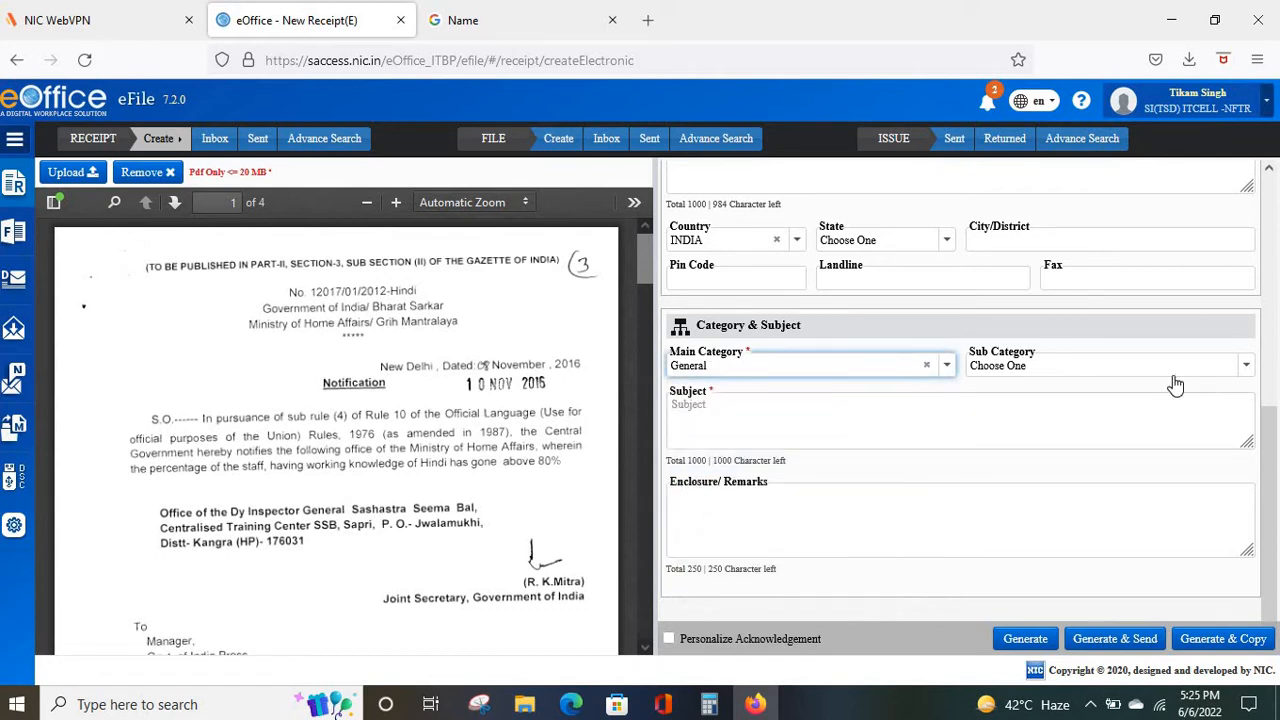
left_click(1244, 366)
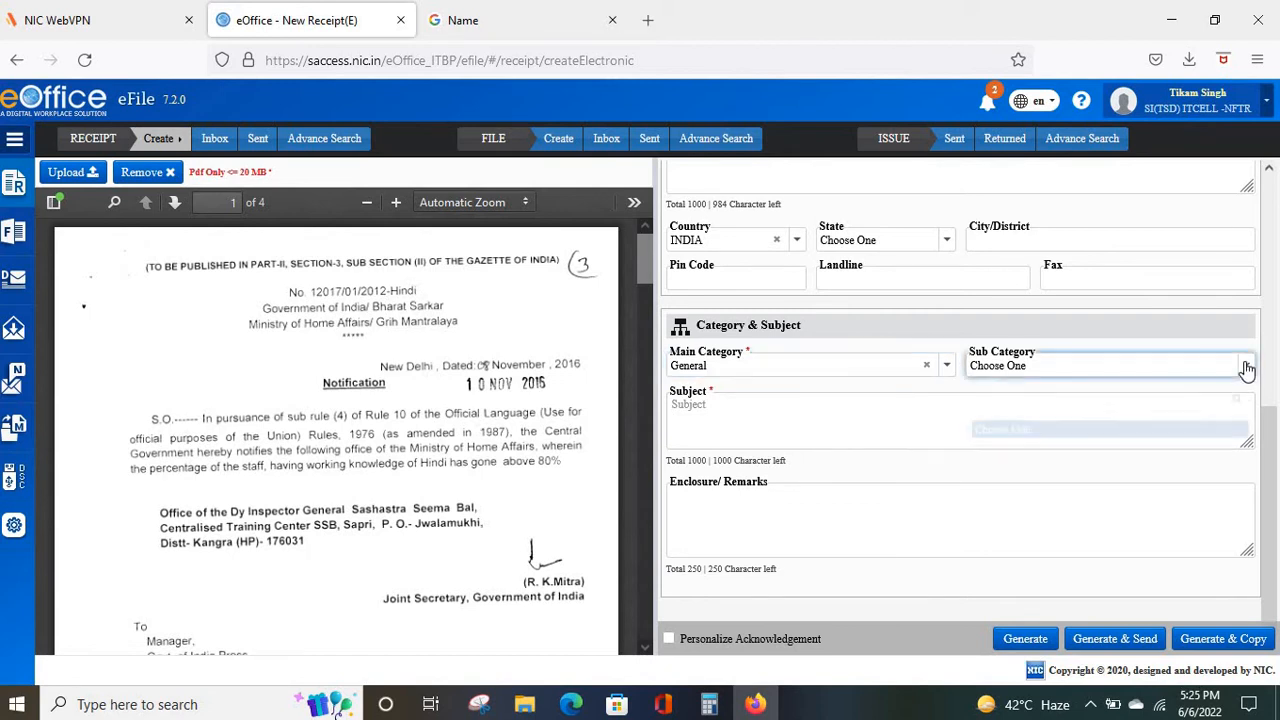
left_click(877, 437)
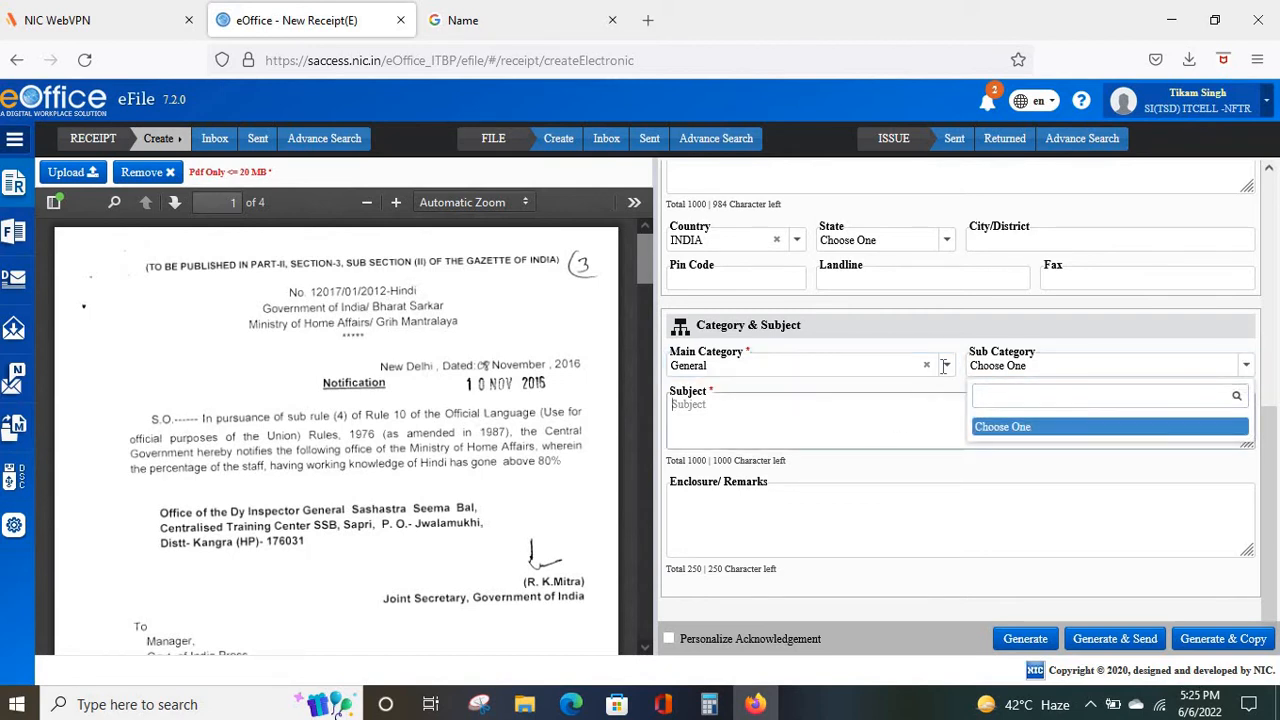
left_click(949, 369)
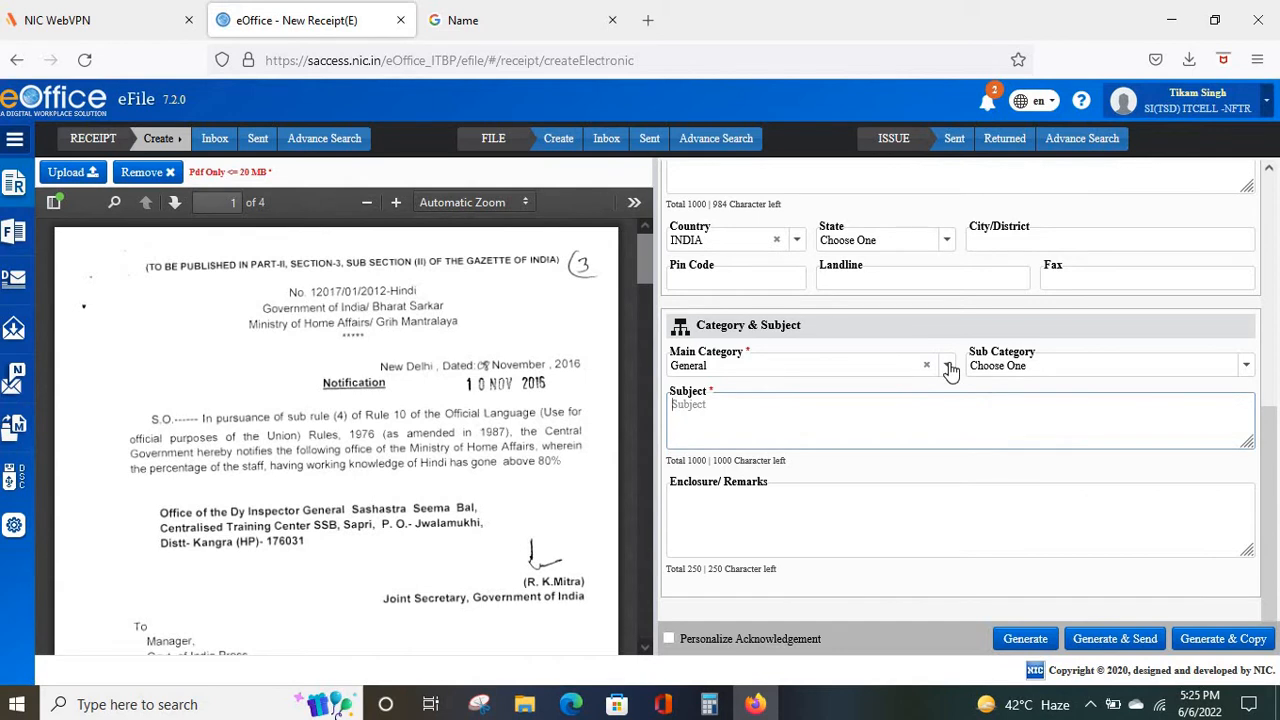
Try Parliament and its sub categories, then restore General as Main Category.
left_click(949, 369)
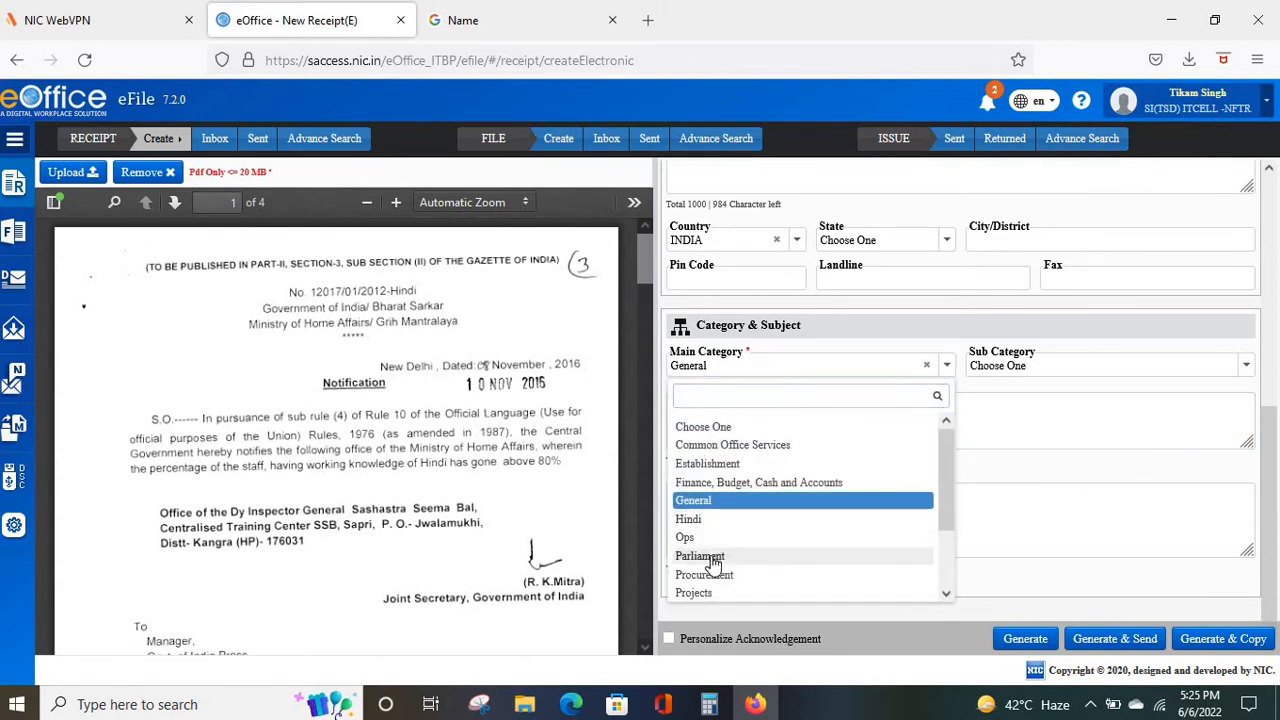
left_click(700, 556)
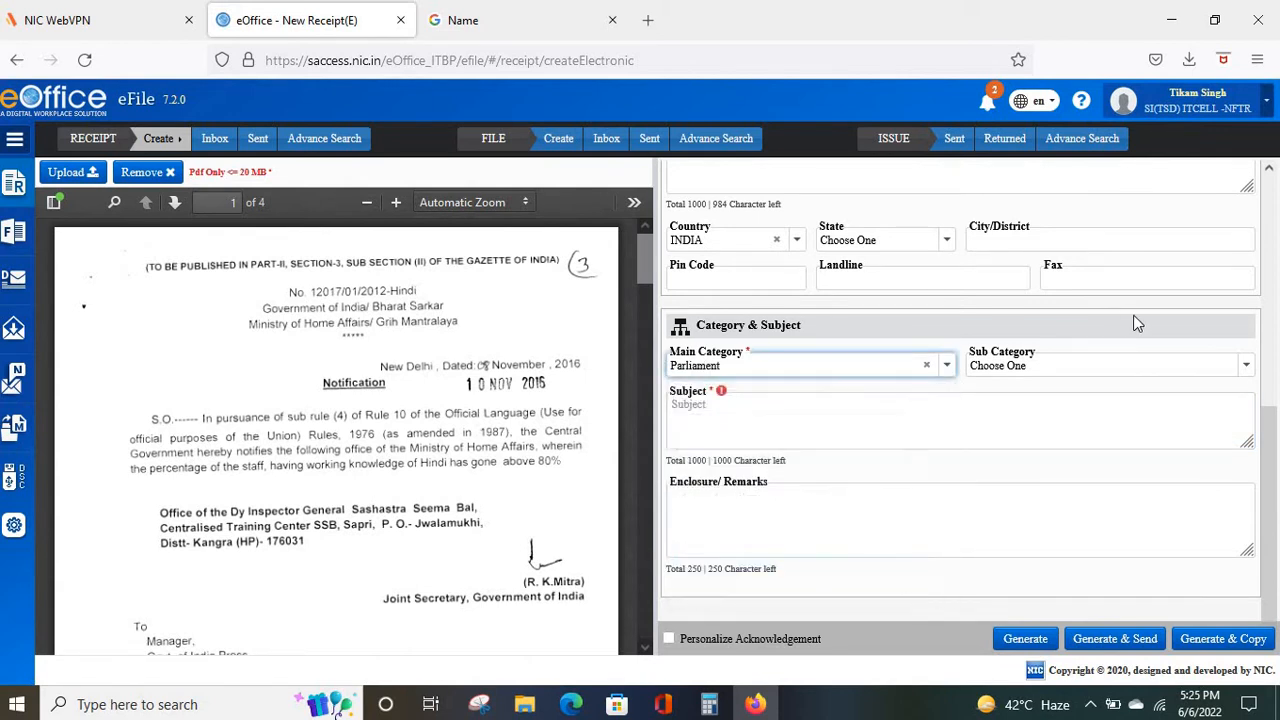
left_click(1245, 368)
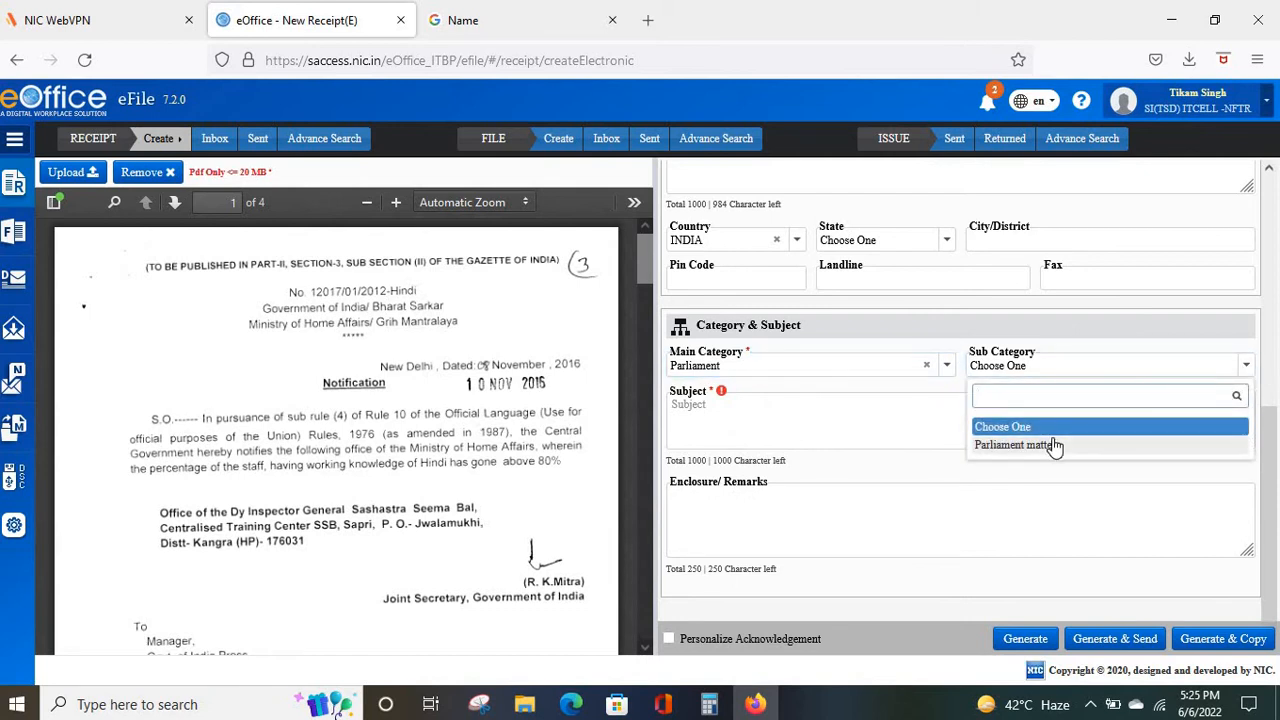
left_click(947, 368)
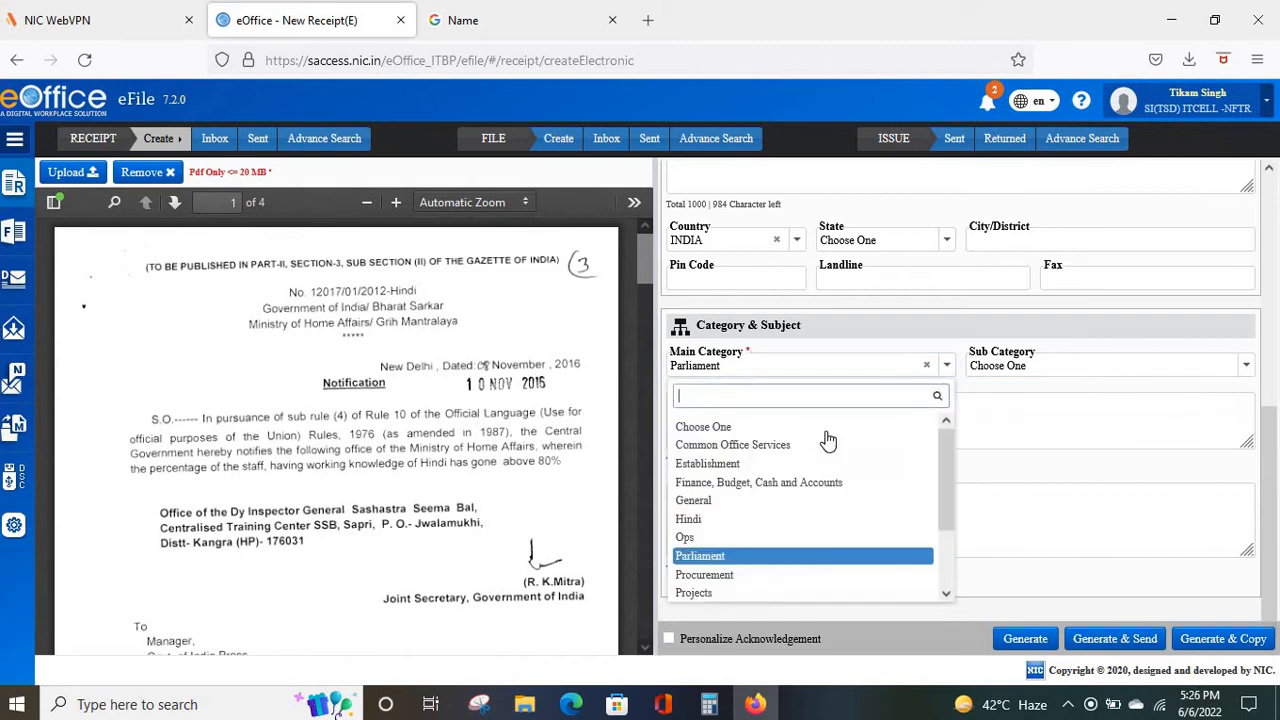
left_click(723, 505)
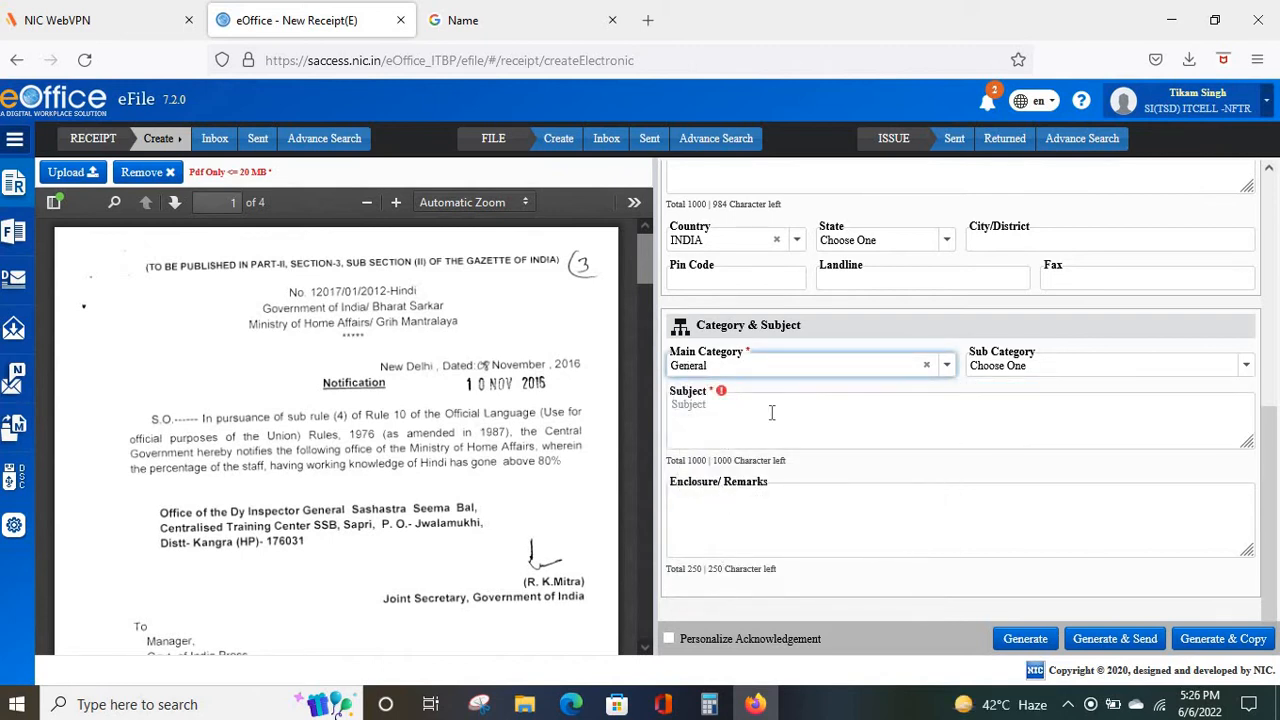
left_click(772, 413)
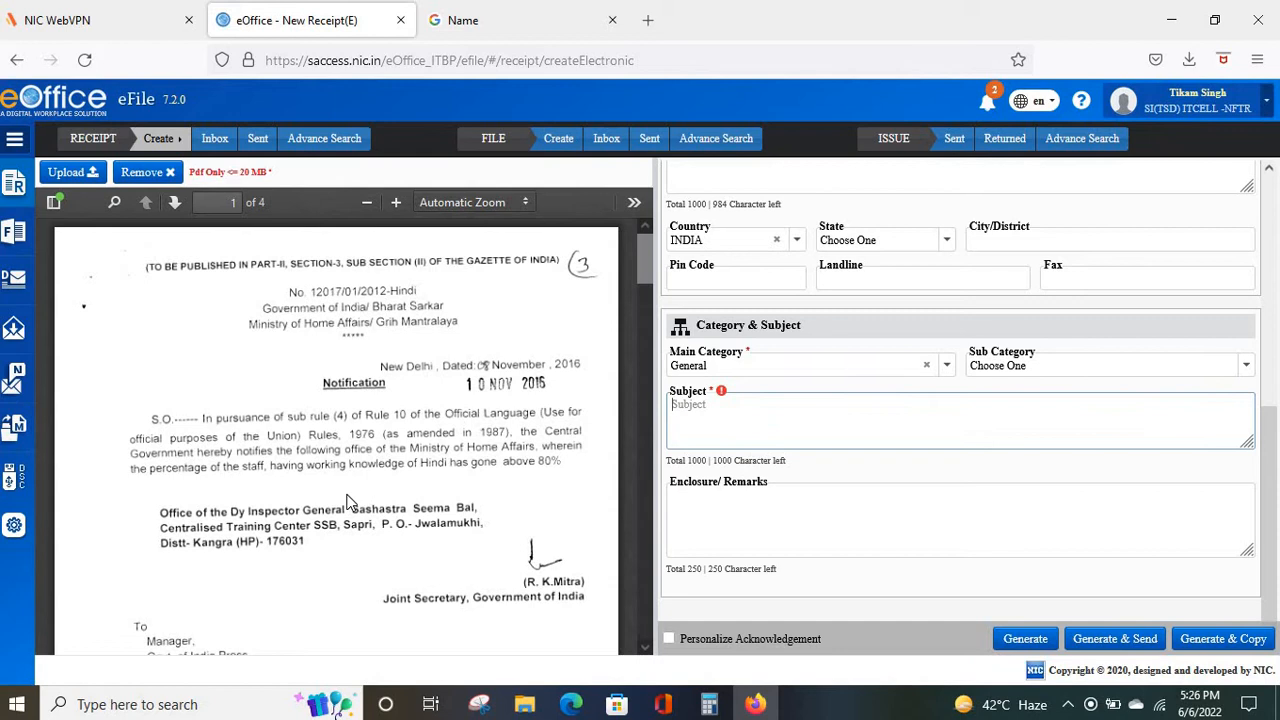
Enter the subject REGARDING WORKING KNOWLEDGE OF HINDI.
scroll(348, 500, "down", 1)
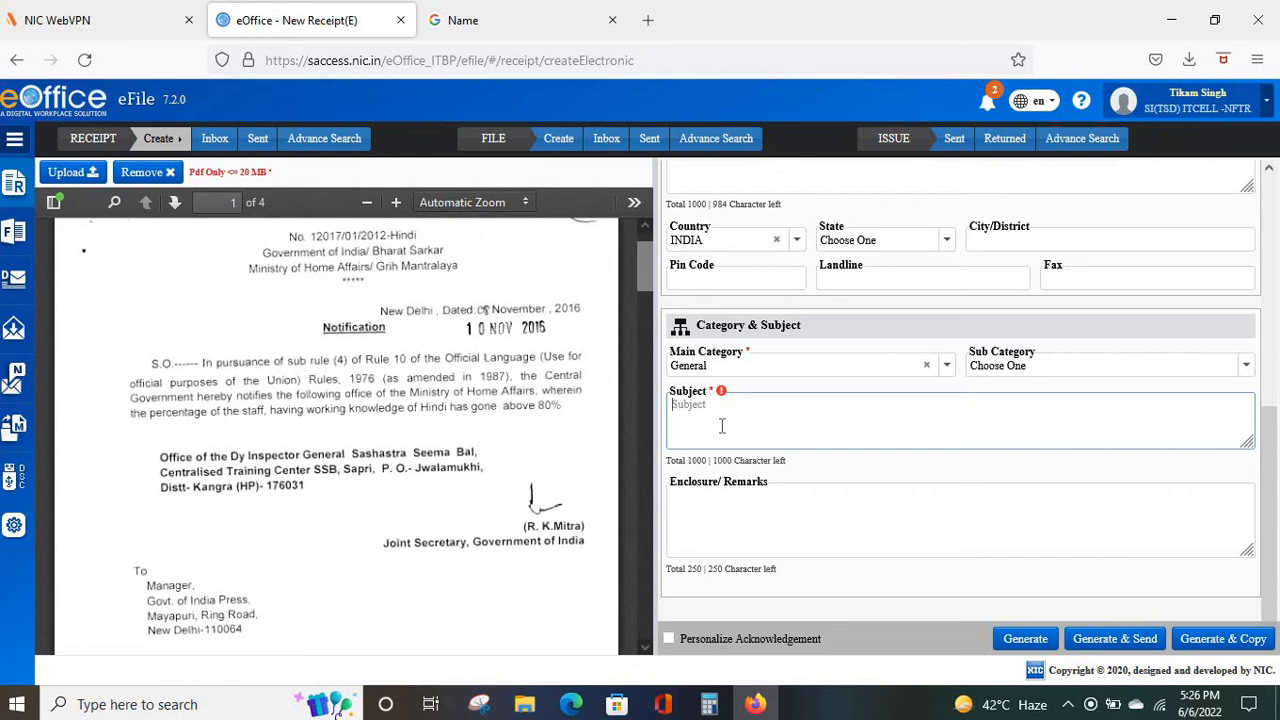
type("O")
key("BackSpace")
type("W")
key("BackSpace")
type("REGARDING WORKING KNOWL")
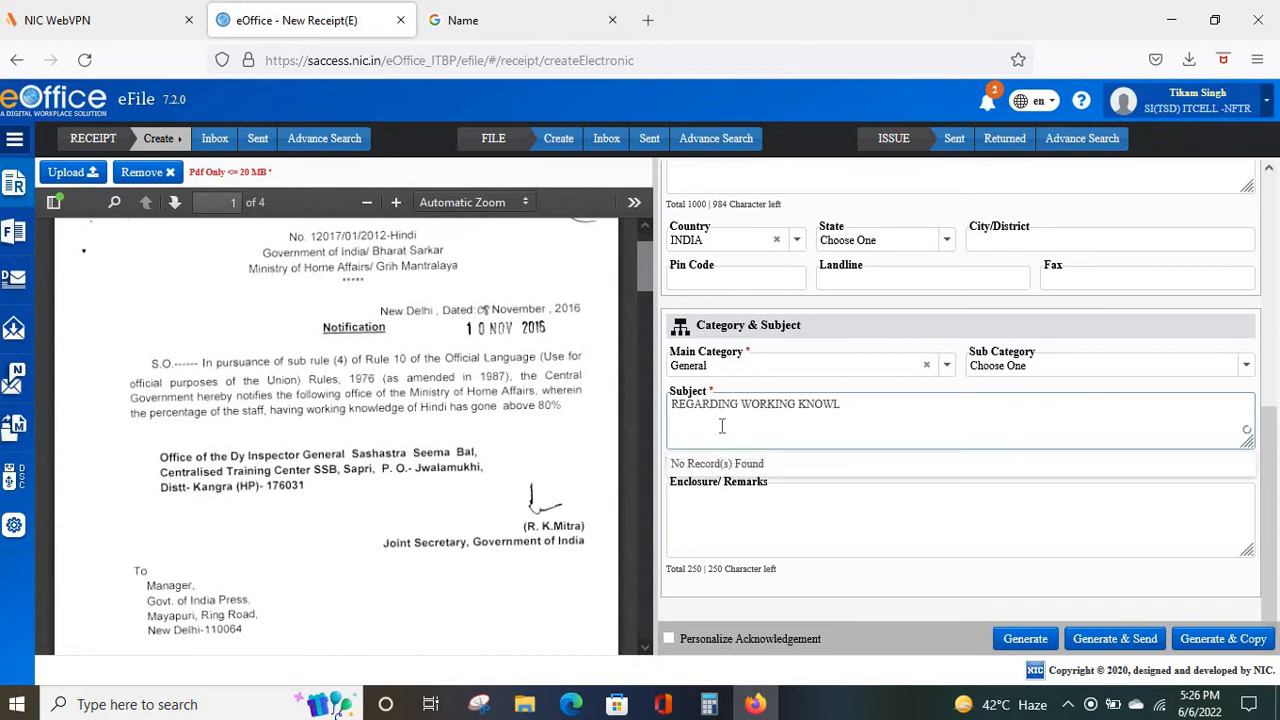
type("EDGE ")
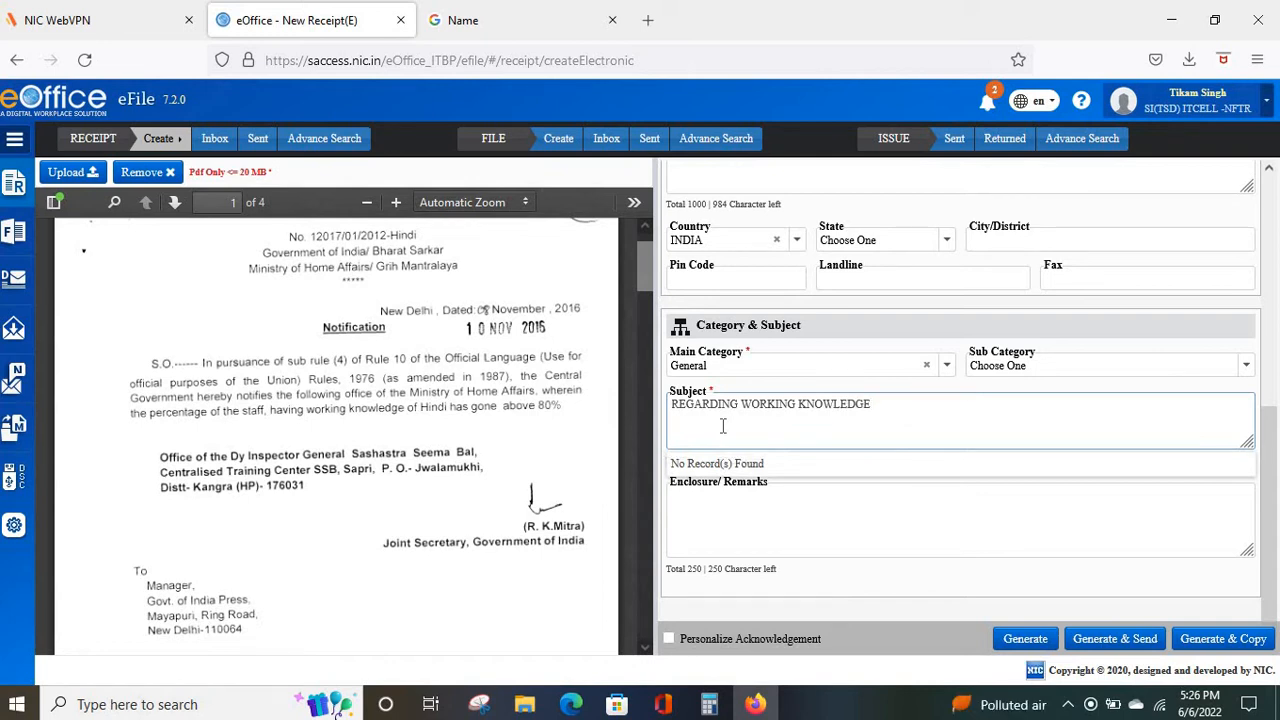
type("OF HINDI")
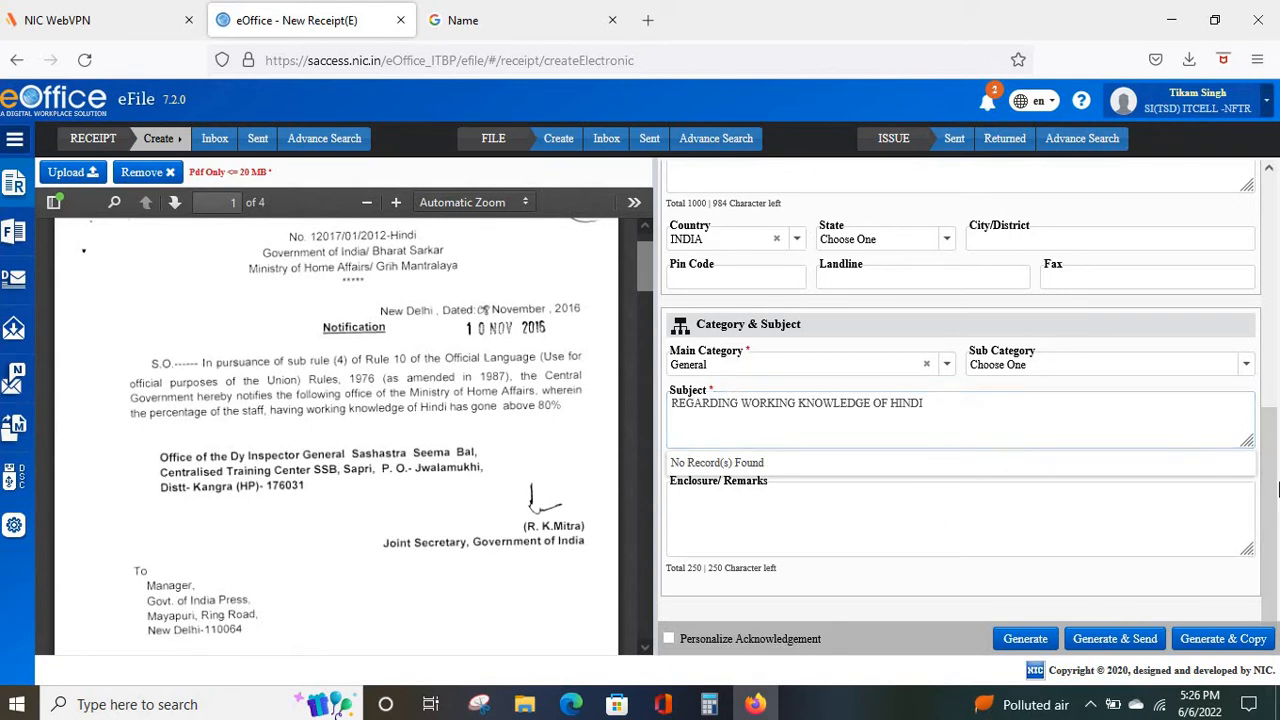
left_click_drag(1274, 433, 1278, 485)
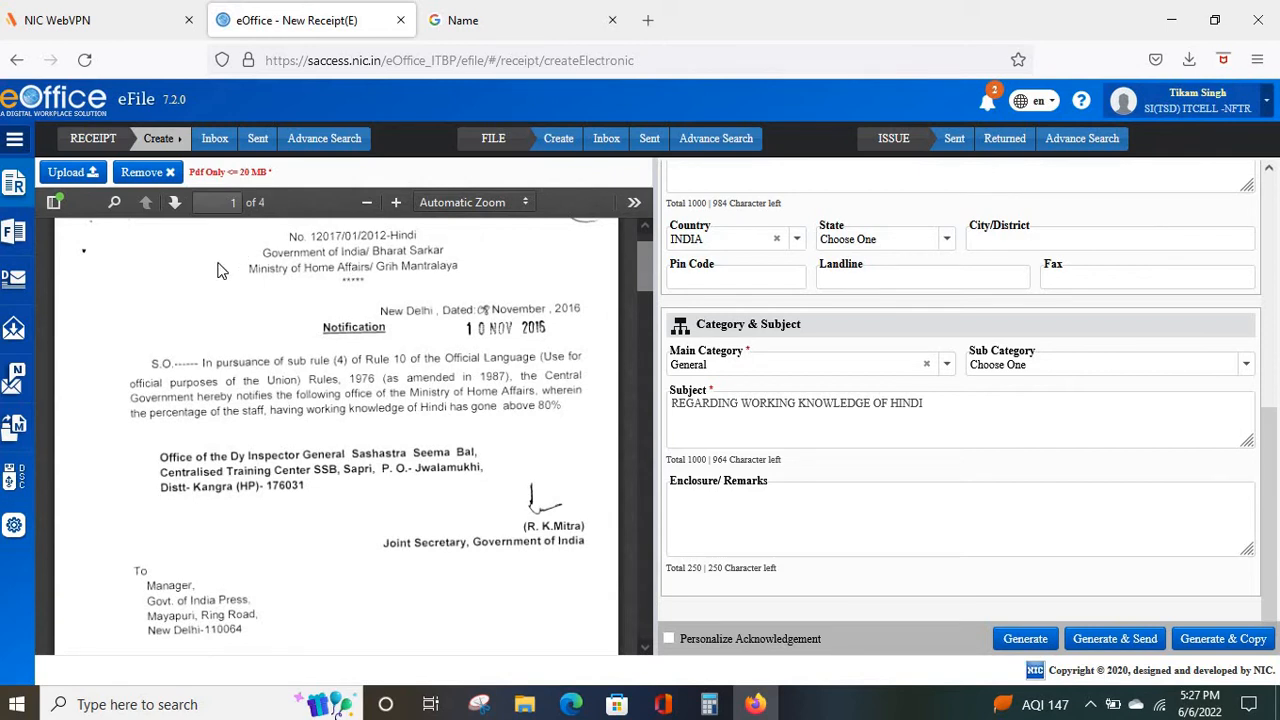
scroll(220, 270, "down", 6)
scroll(220, 270, "up", 8)
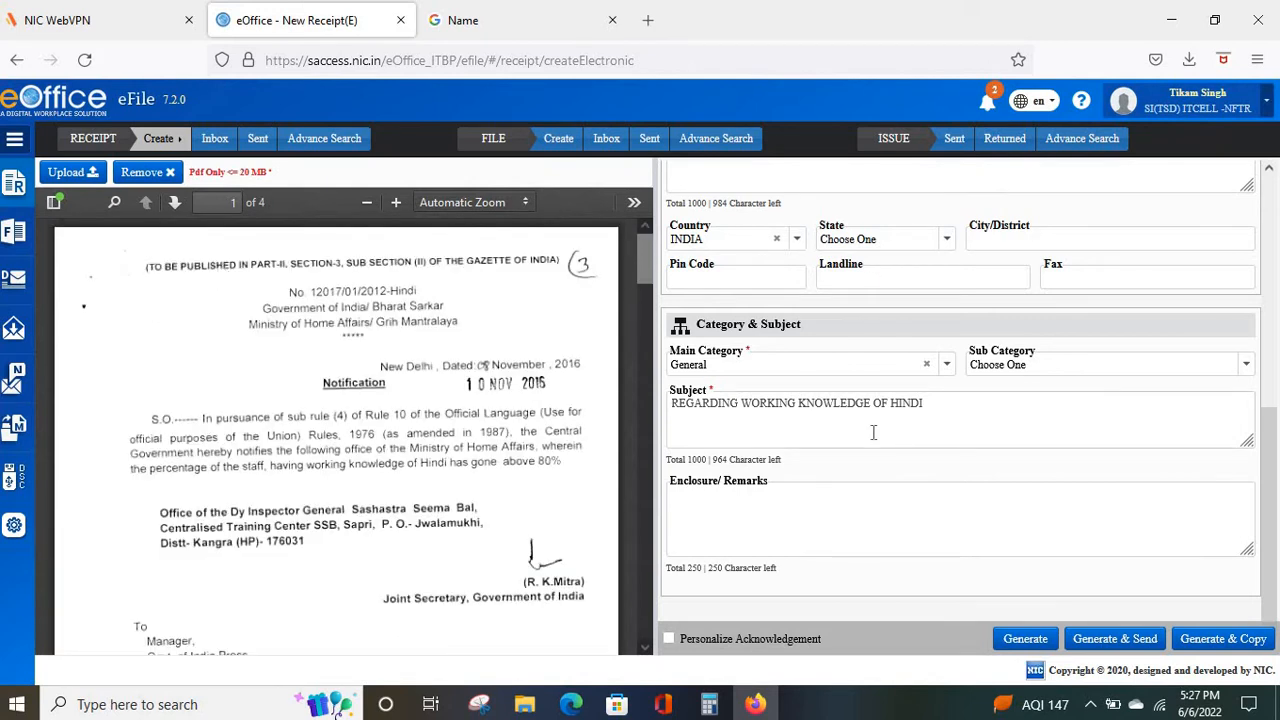
scroll(873, 432, "up", 3)
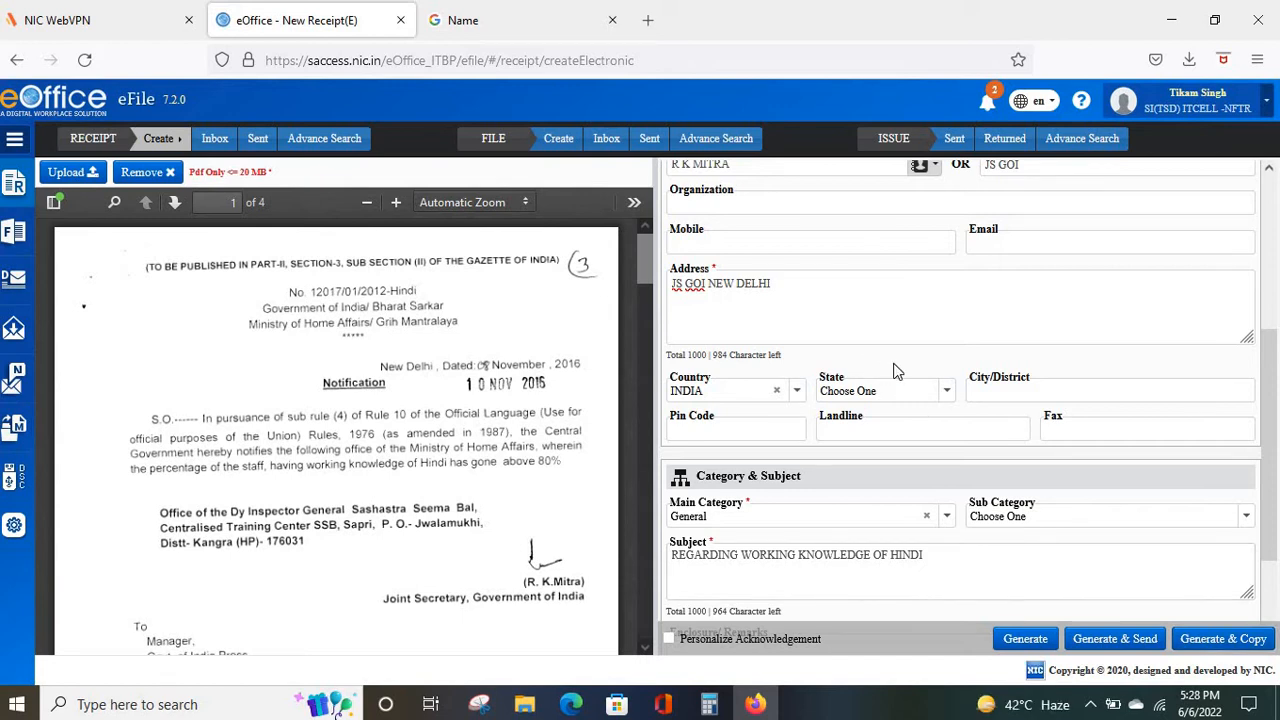
Review the completed form and generate the electronic receipt.
scroll(897, 372, "up", 3)
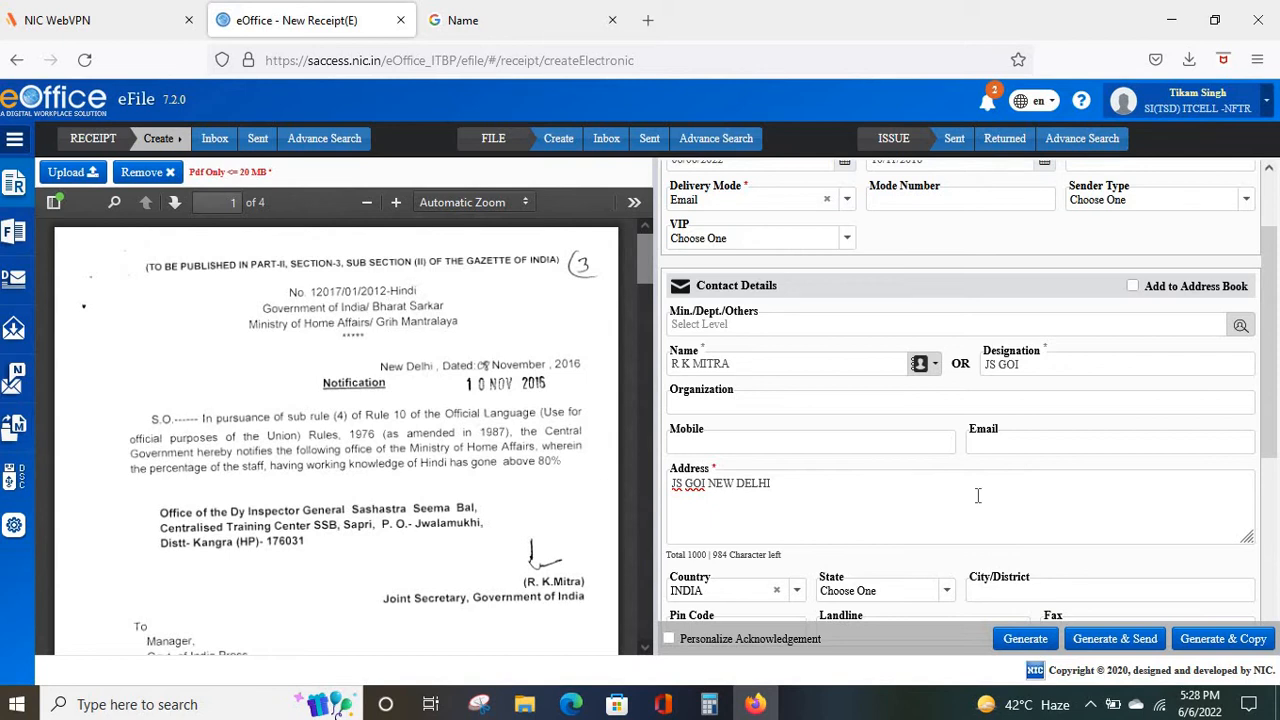
scroll(978, 495, "down", 5)
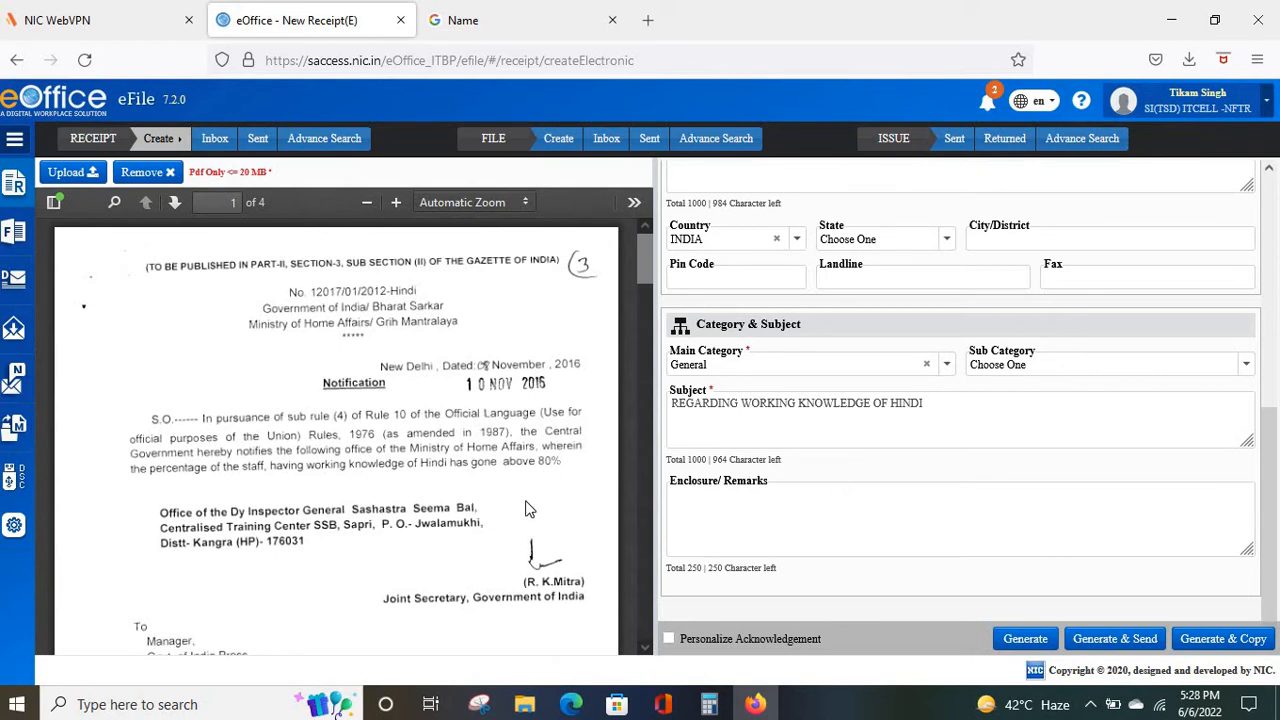
scroll(539, 507, "down", 3)
scroll(539, 507, "down", 10)
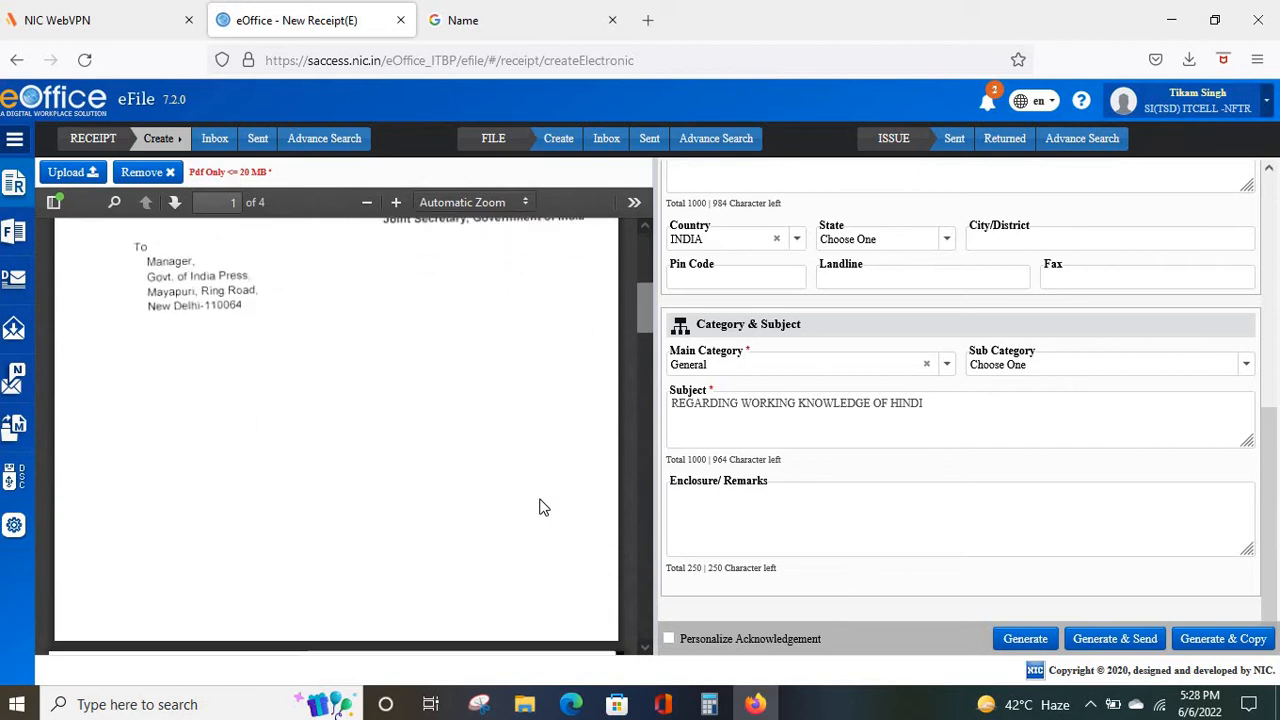
scroll(539, 507, "up", 11)
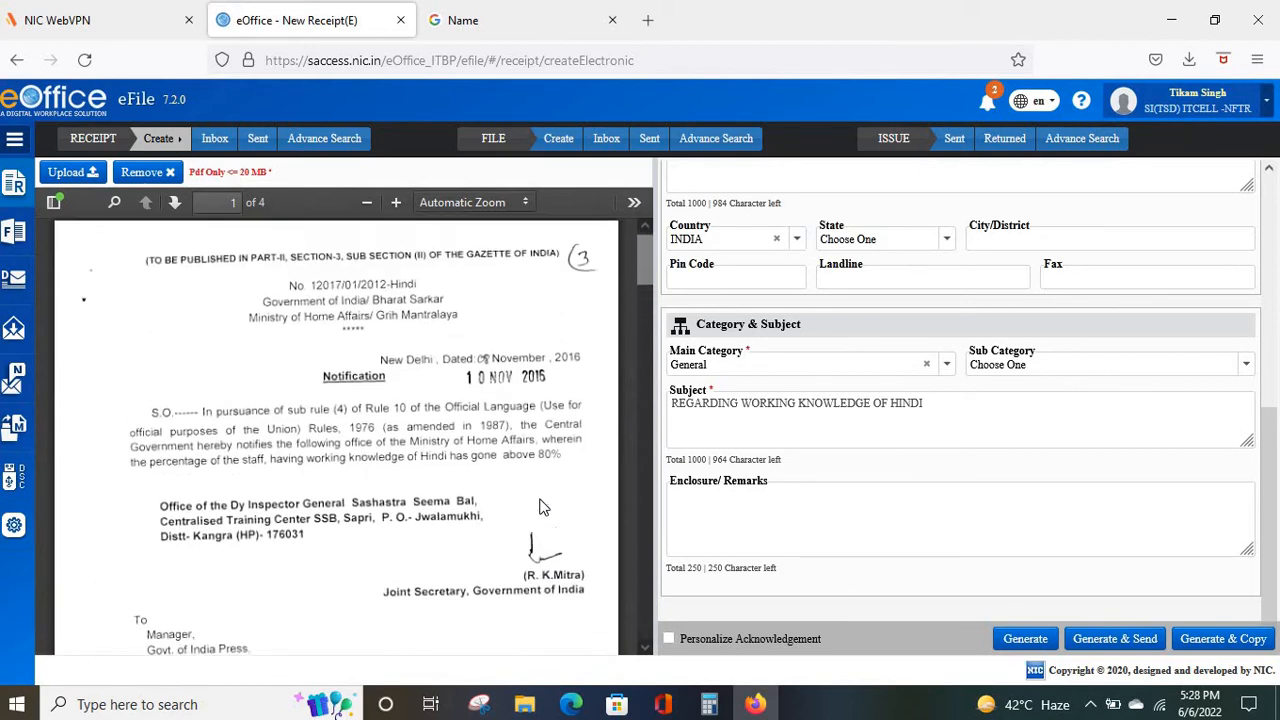
scroll(1067, 388, "up", 6)
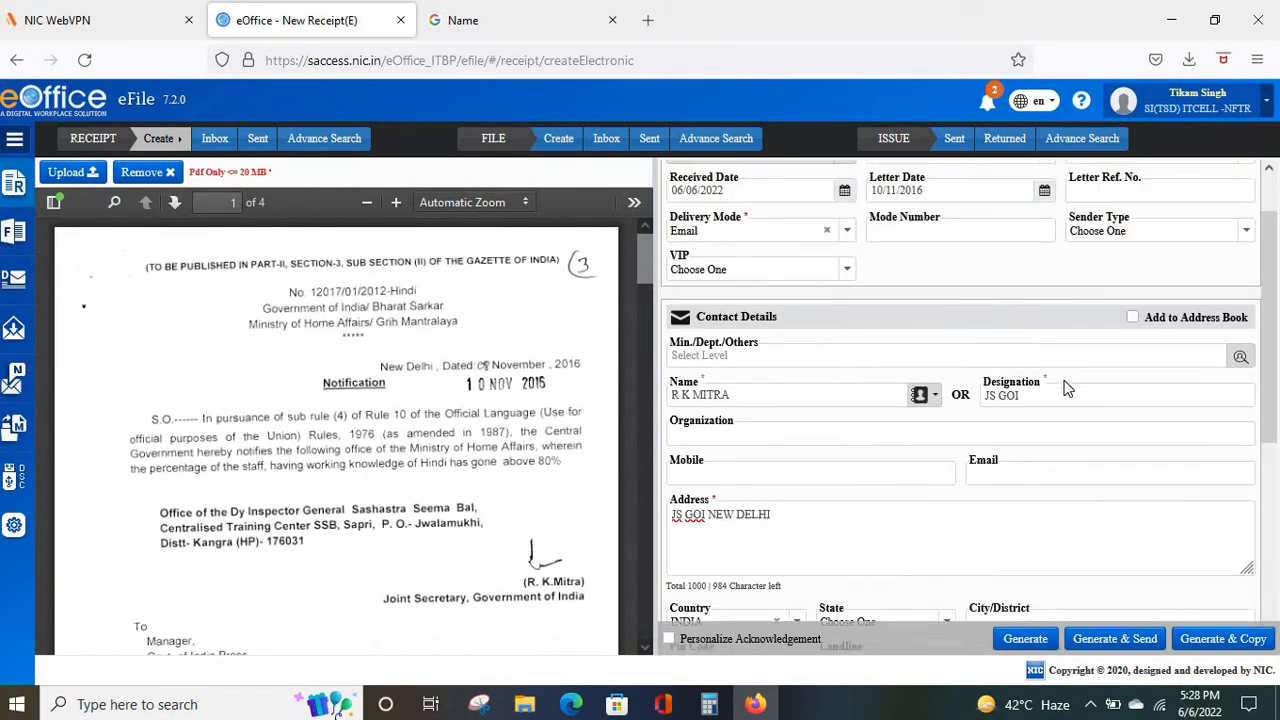
left_click(1016, 642)
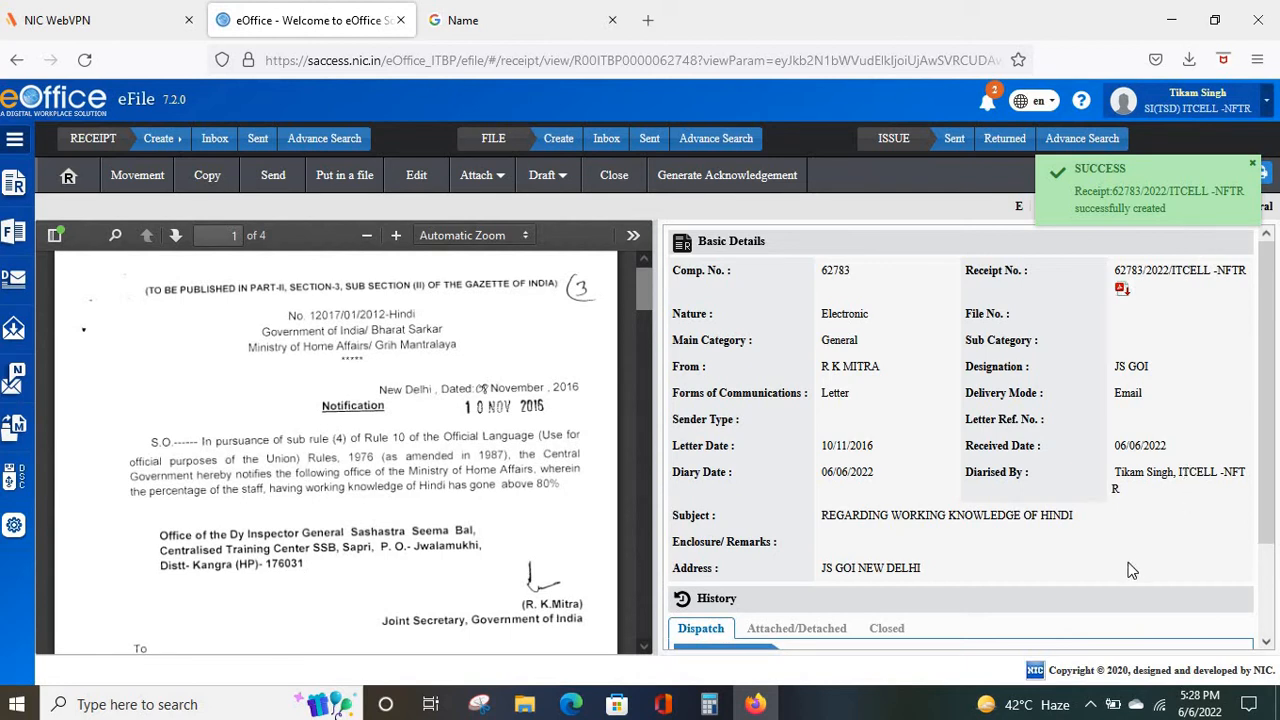
Scroll through receipt 62783's PDF and Basic Details, then check its empty movement history.
scroll(525, 462, "down", 3)
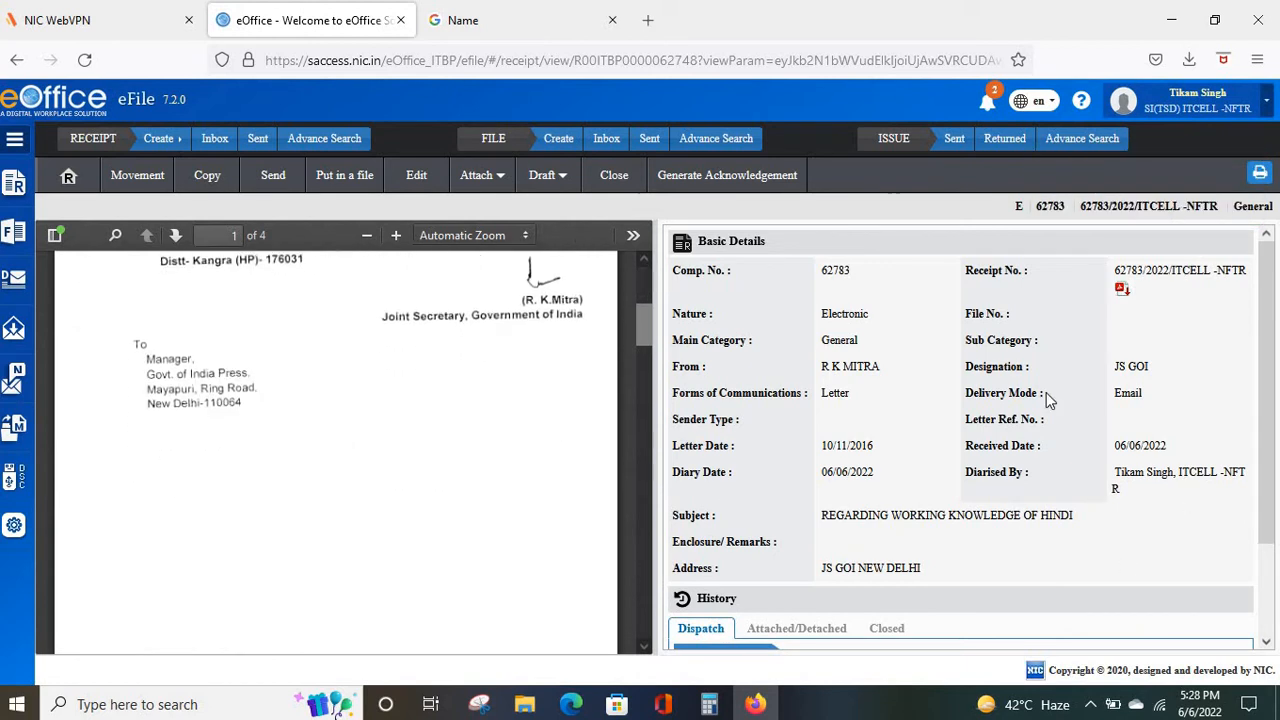
scroll(1048, 398, "down", 2)
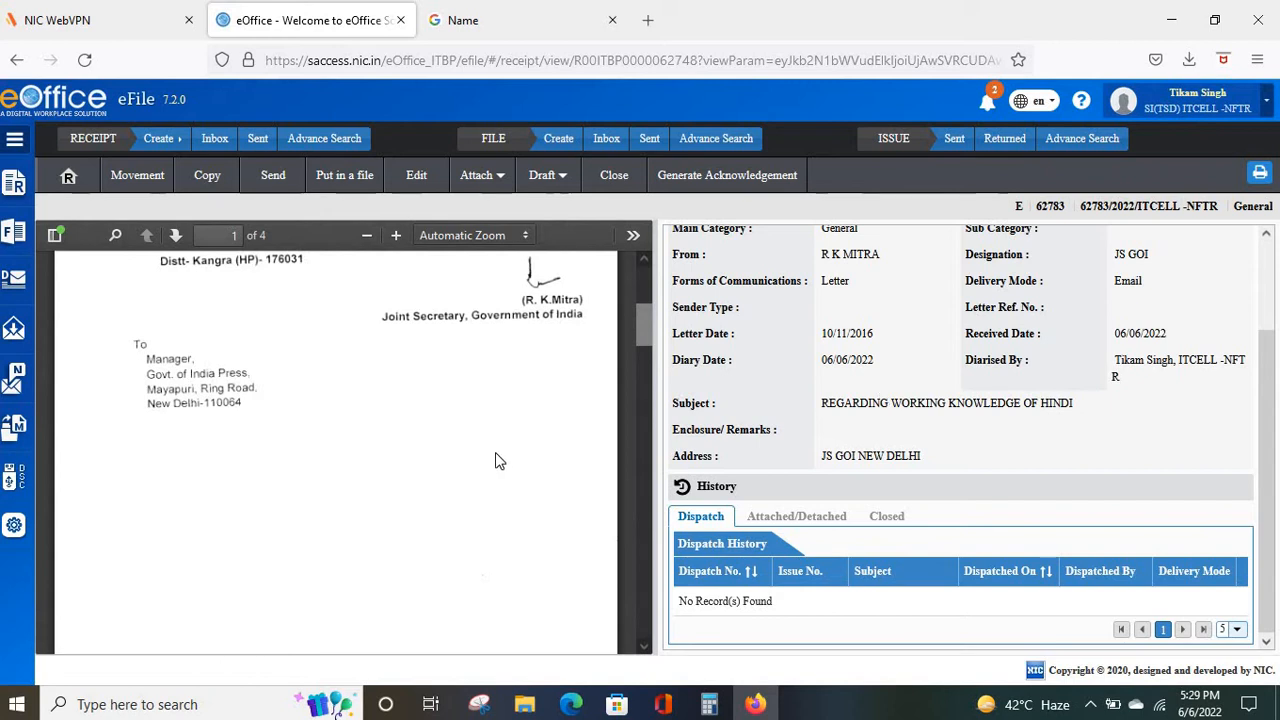
scroll(497, 461, "up", 3)
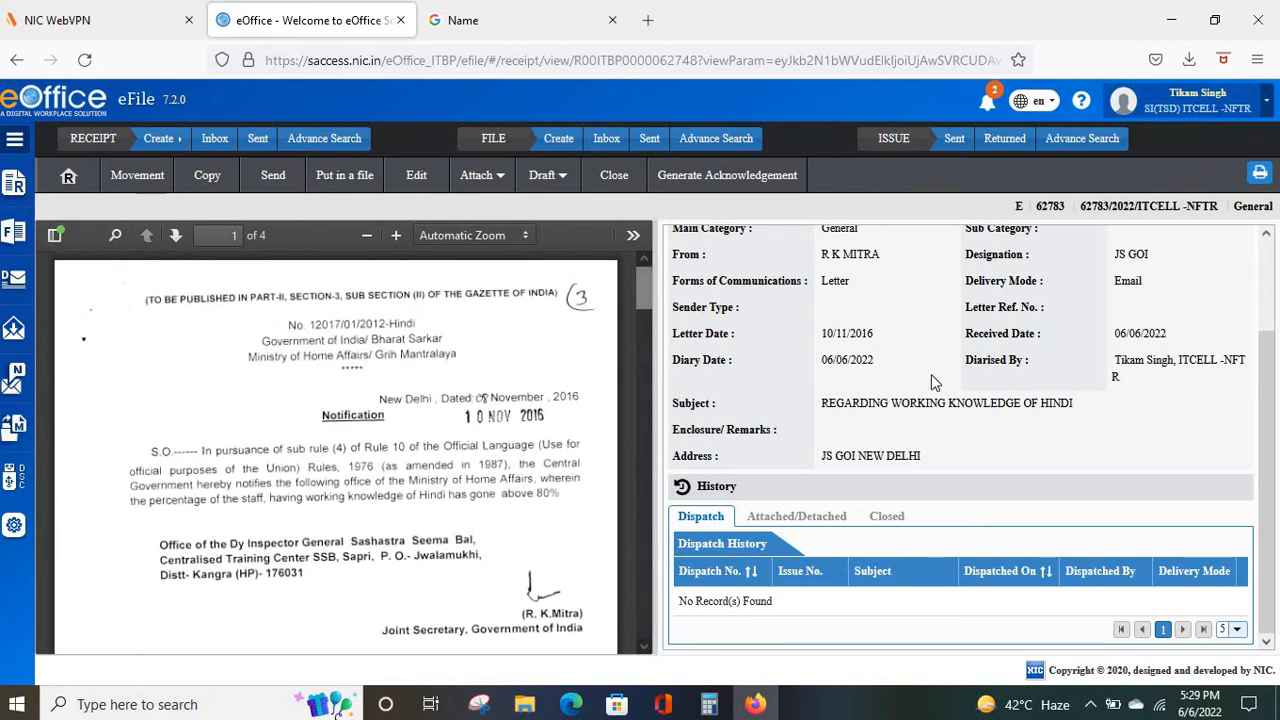
scroll(931, 374, "up", 2)
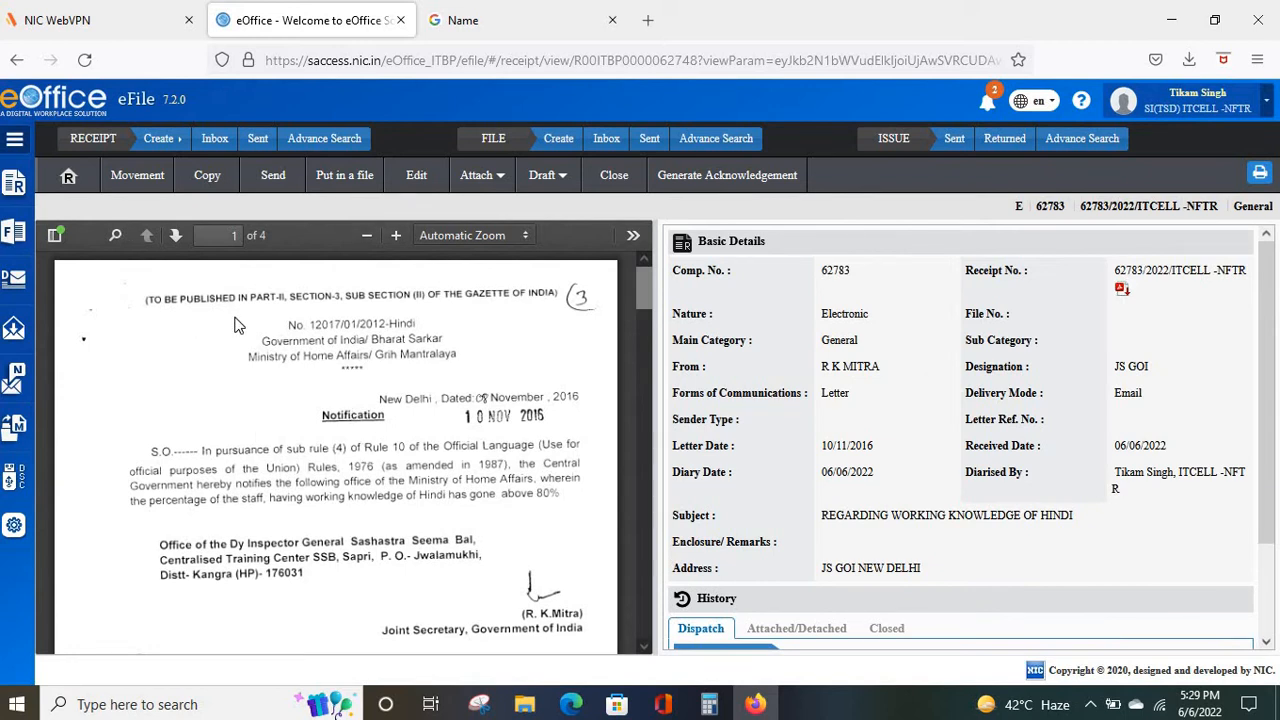
left_click(133, 186)
Open receipt 62783 in the Receipt Update form and scroll through its fields.
left_click(420, 185)
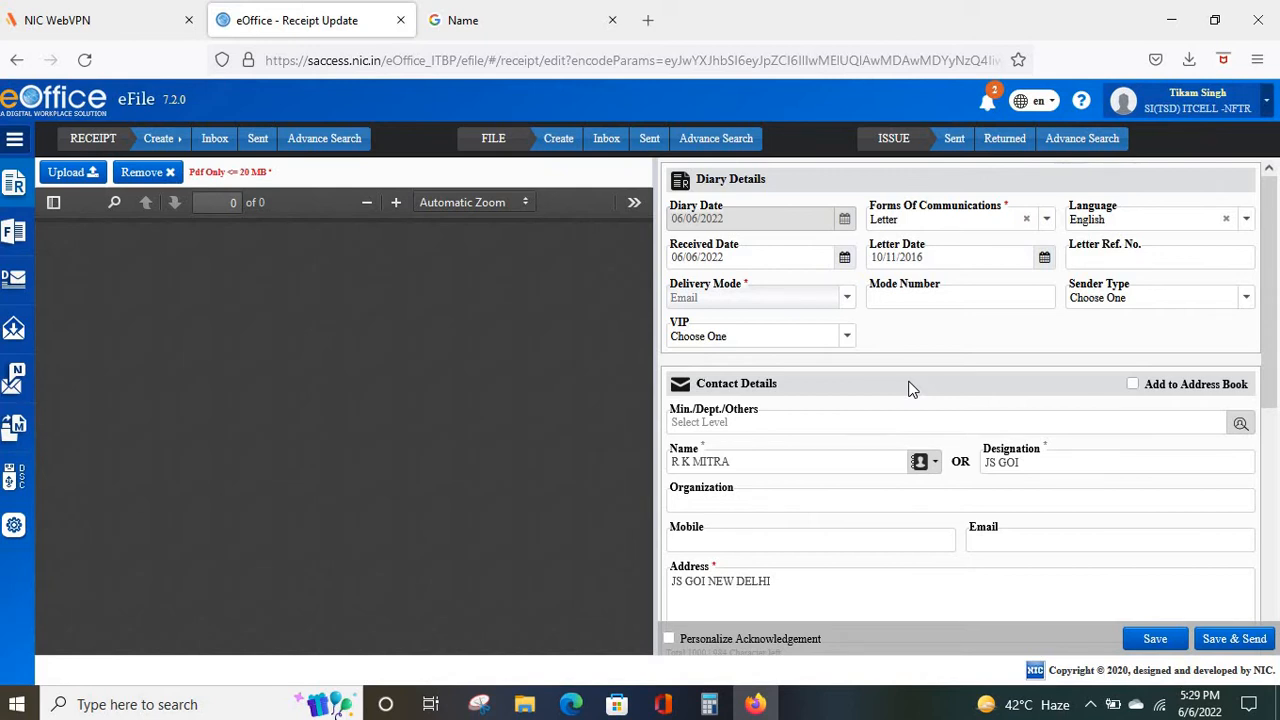
scroll(908, 386, "down", 2)
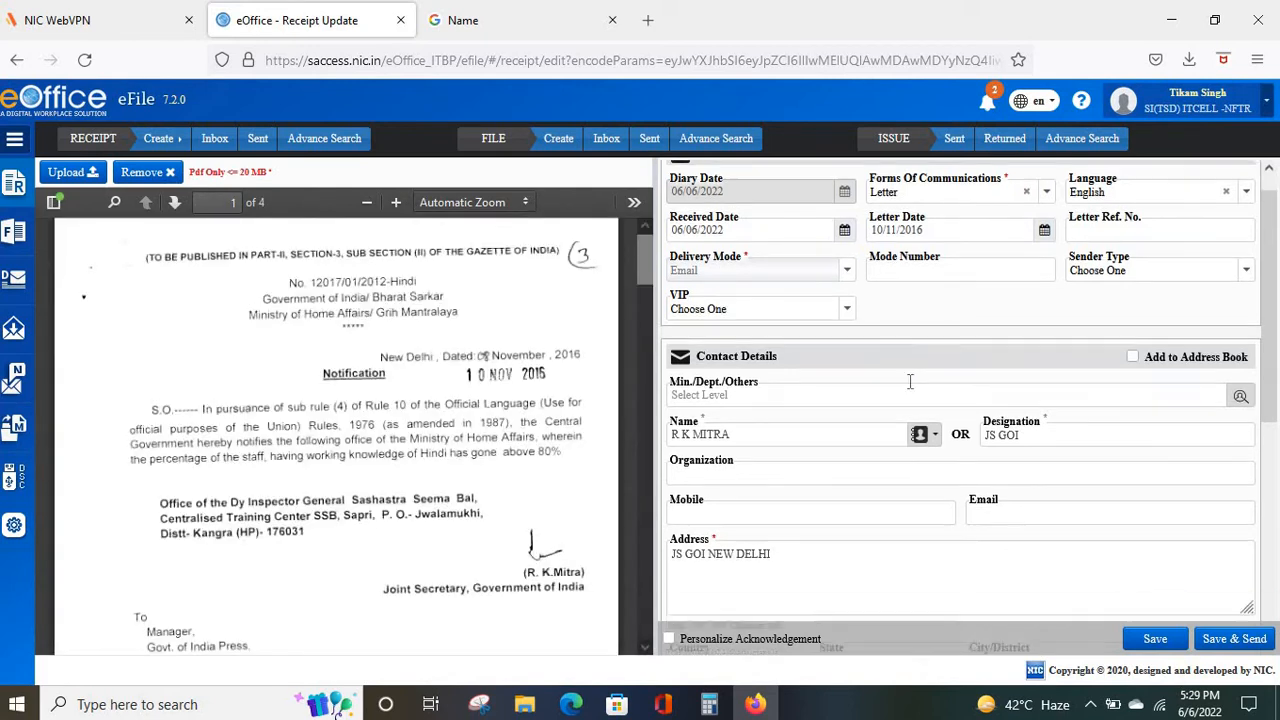
scroll(893, 472, "up", 2)
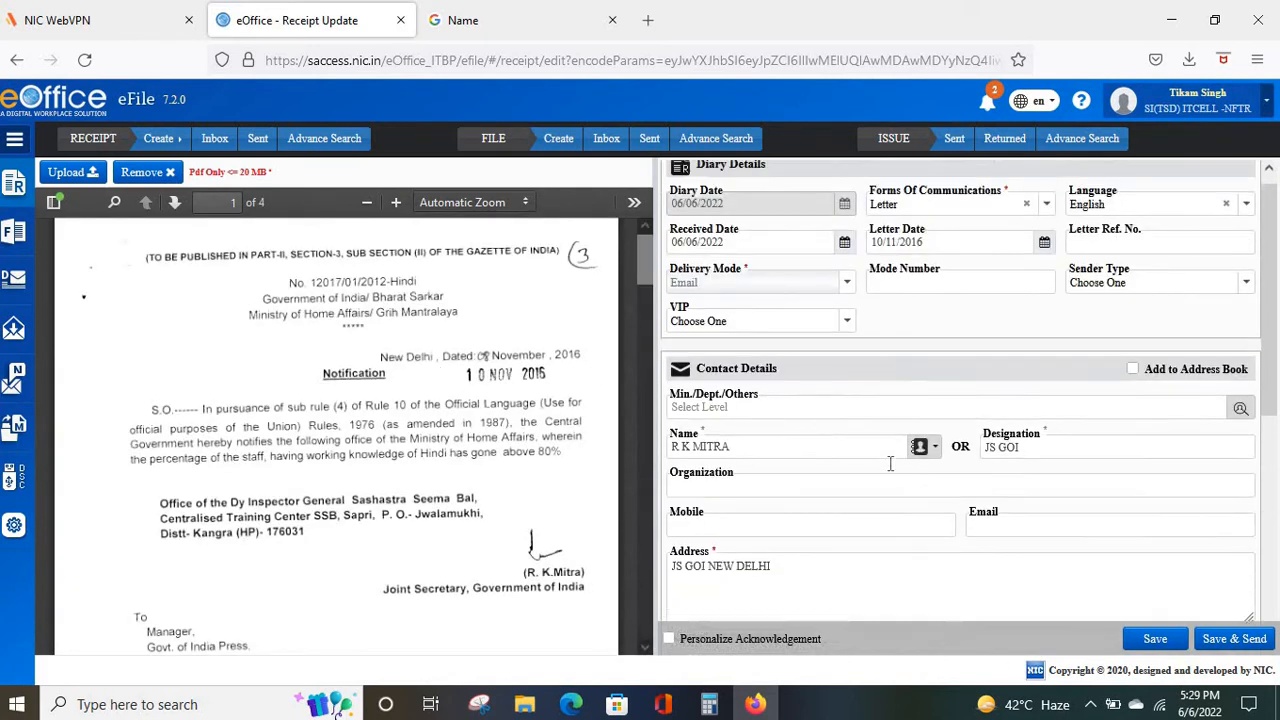
Save edited receipt 62783, look over the Attach and Draft options, and cancel closing it.
left_click(1147, 645)
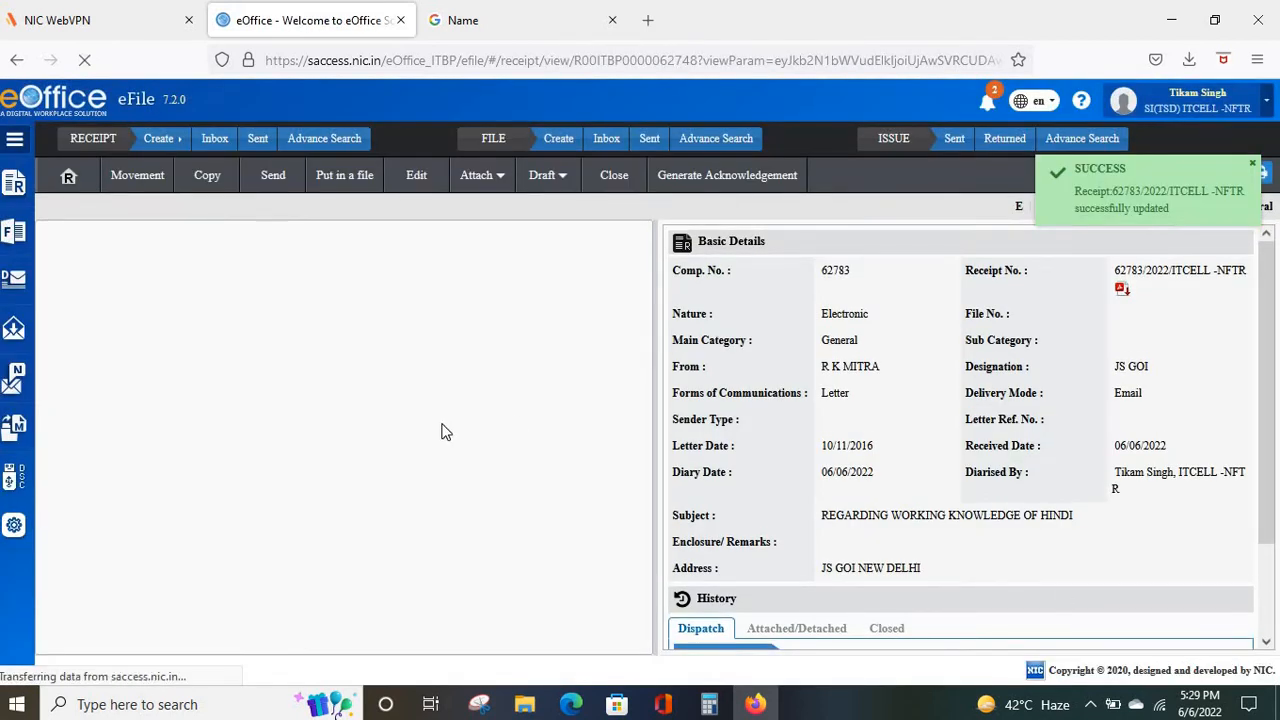
left_click(503, 185)
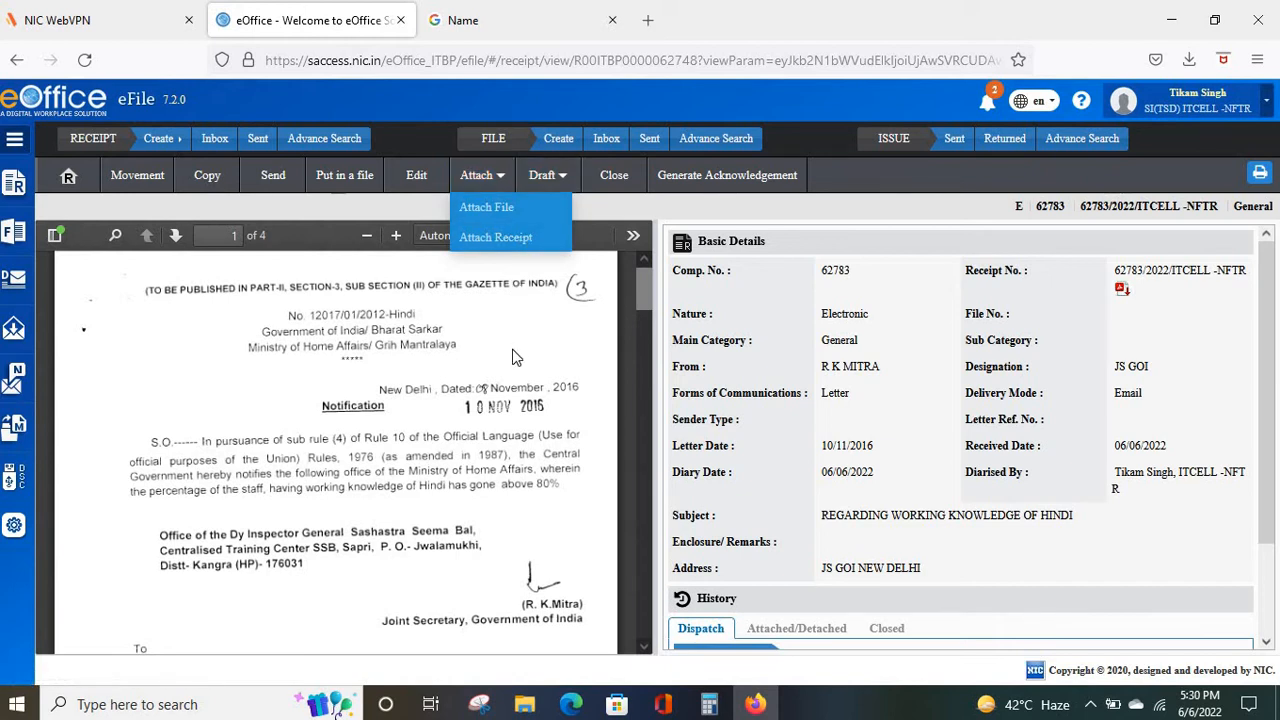
left_click(566, 182)
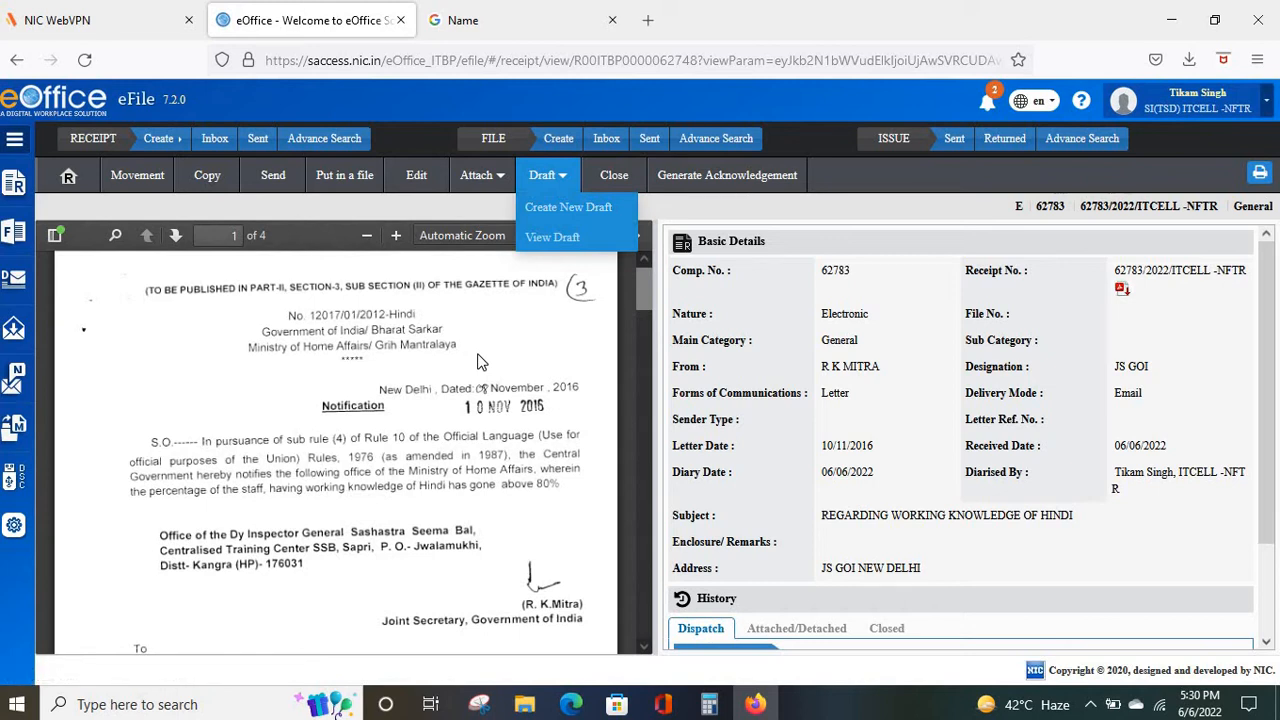
left_click(618, 178)
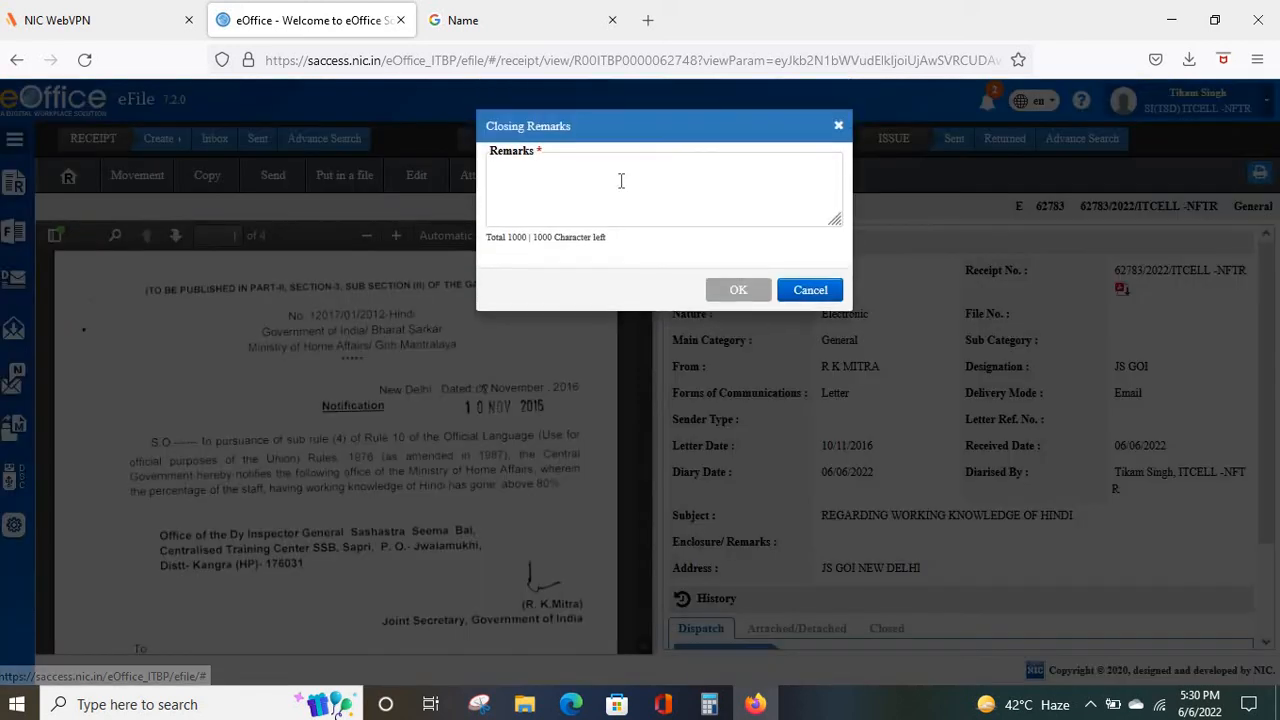
left_click(808, 290)
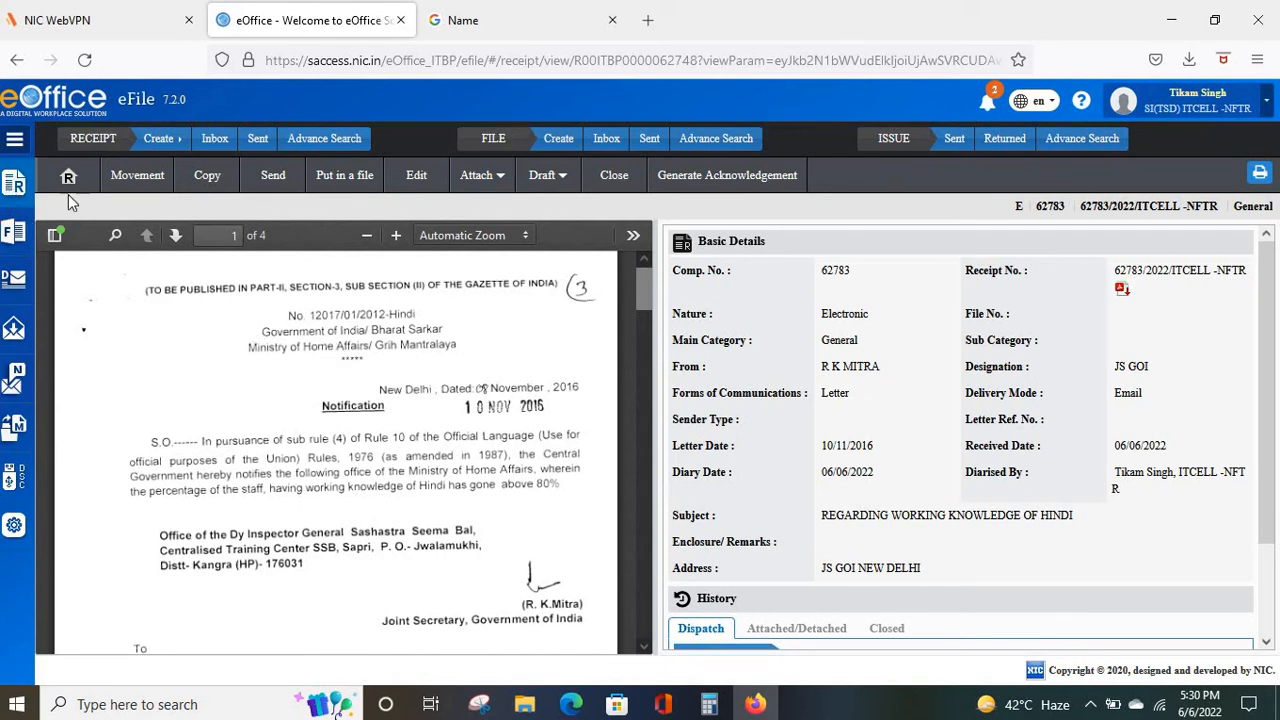
Move through FILE Inbox and RECEIPT Inbox to the Created receipts list topped by 62783.
left_click(610, 150)
left_click(217, 146)
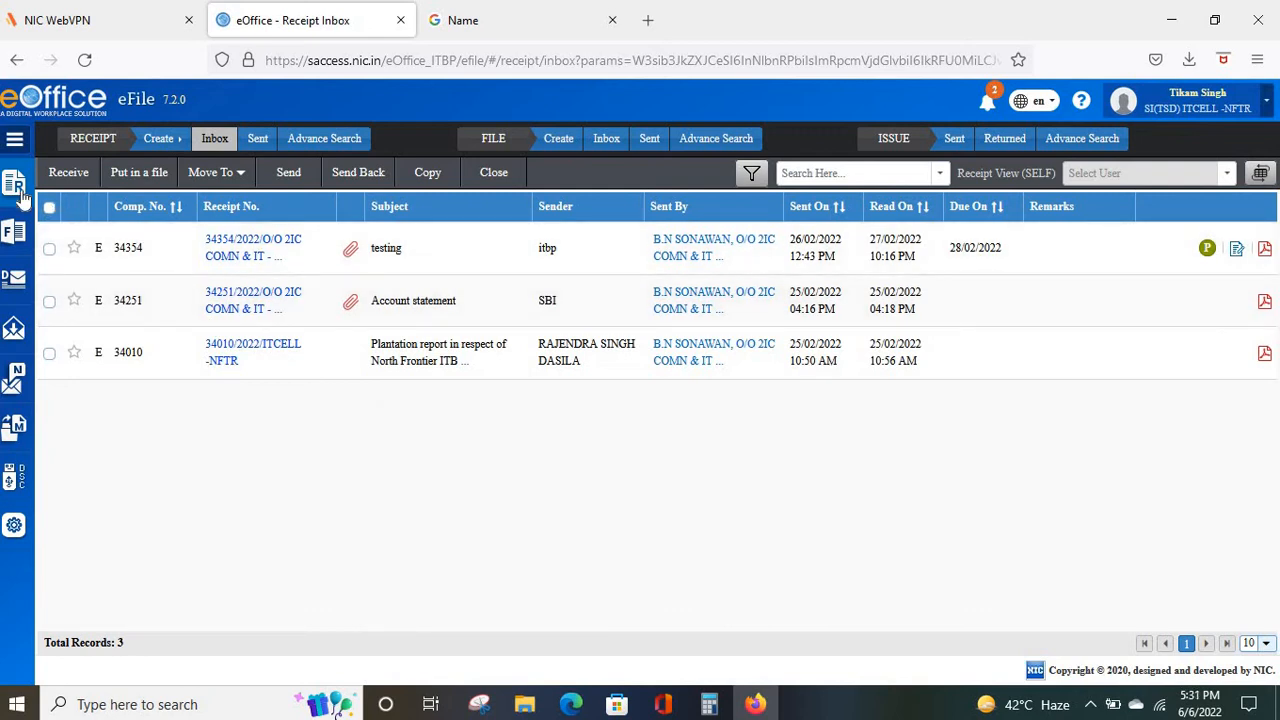
mouse_move(22, 195)
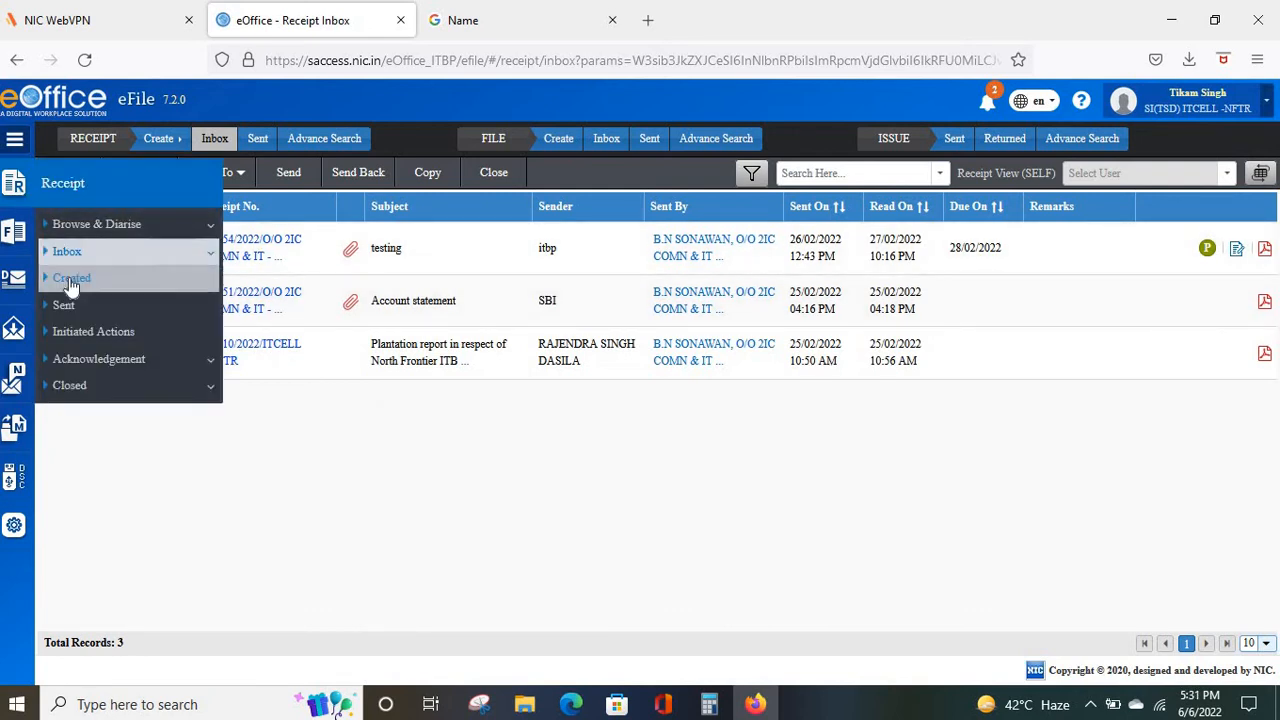
left_click(71, 280)
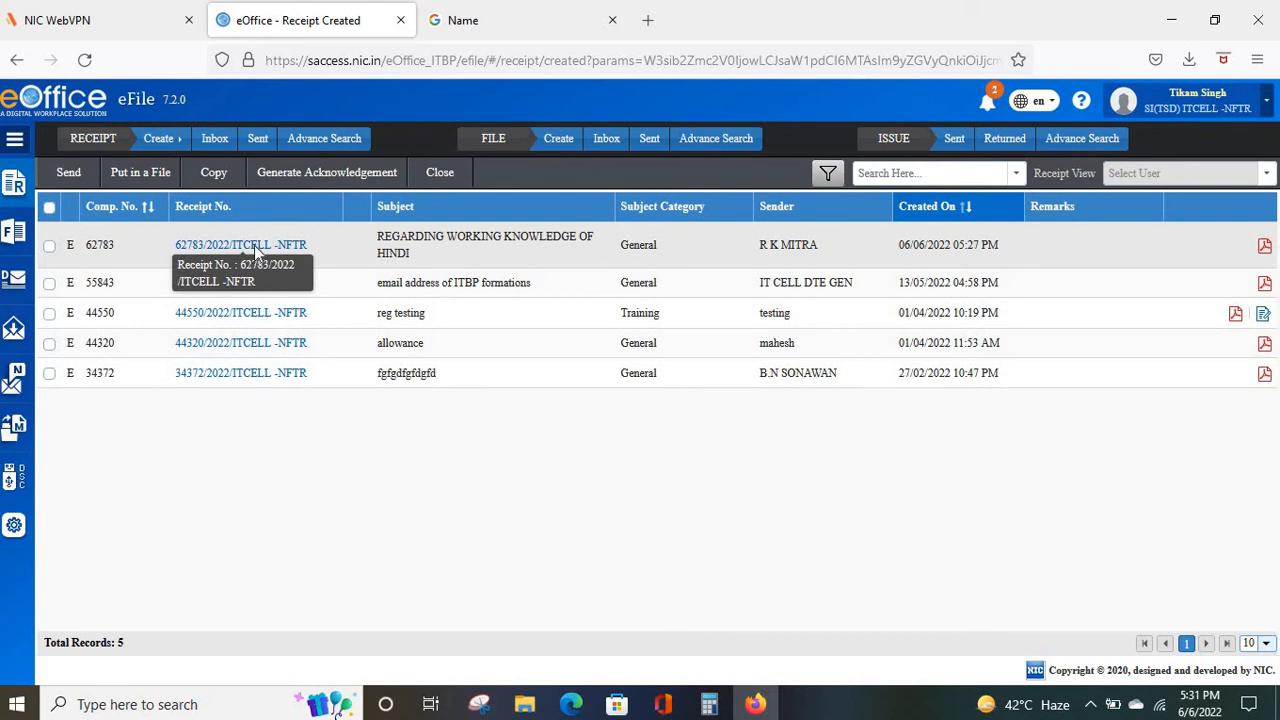
Open receipt 62783/2022/ITCELL-NFTR from Created and scroll through its four-page notification.
left_click(254, 245)
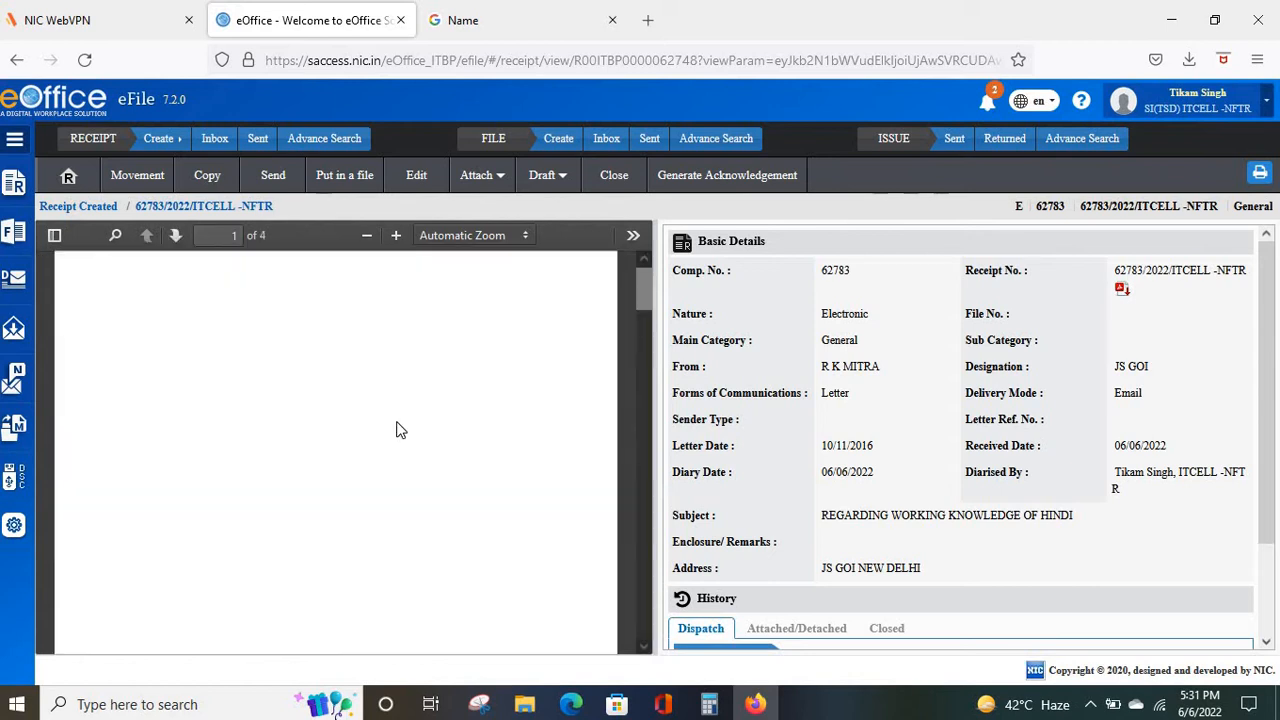
scroll(397, 425, "down", 3)
scroll(396, 428, "down", 8)
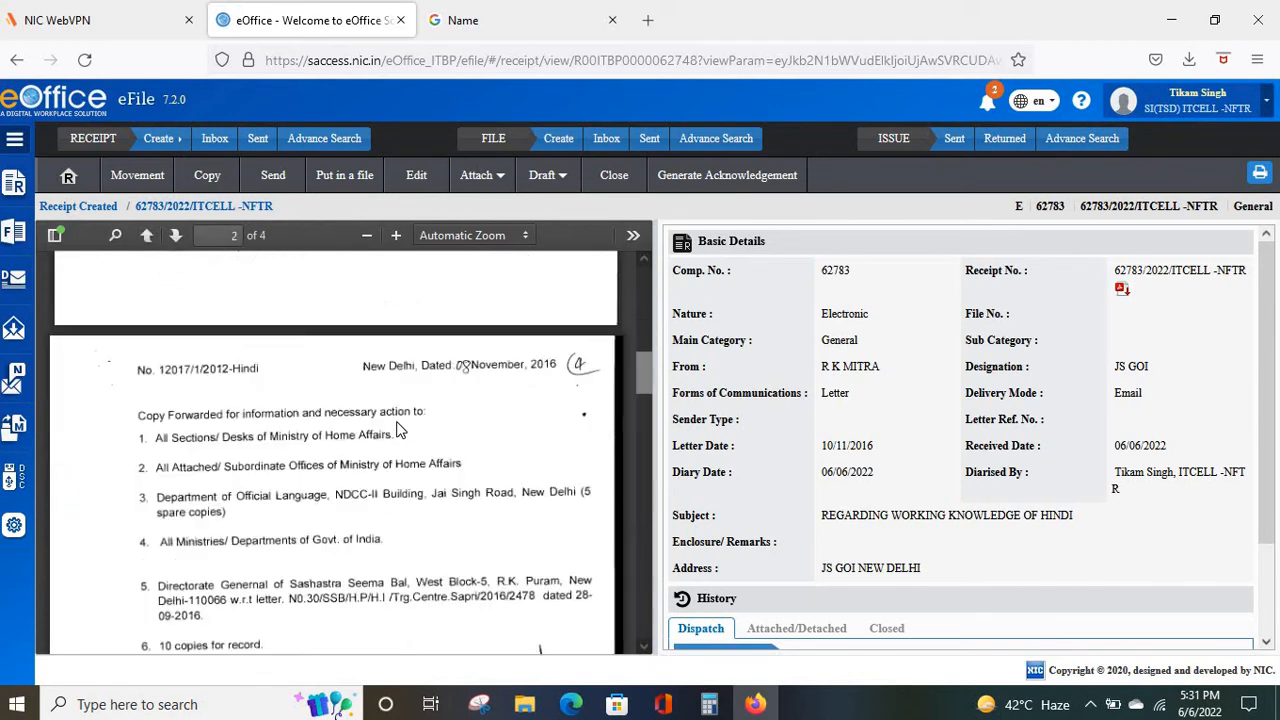
scroll(397, 428, "up", 12)
scroll(397, 428, "down", 3)
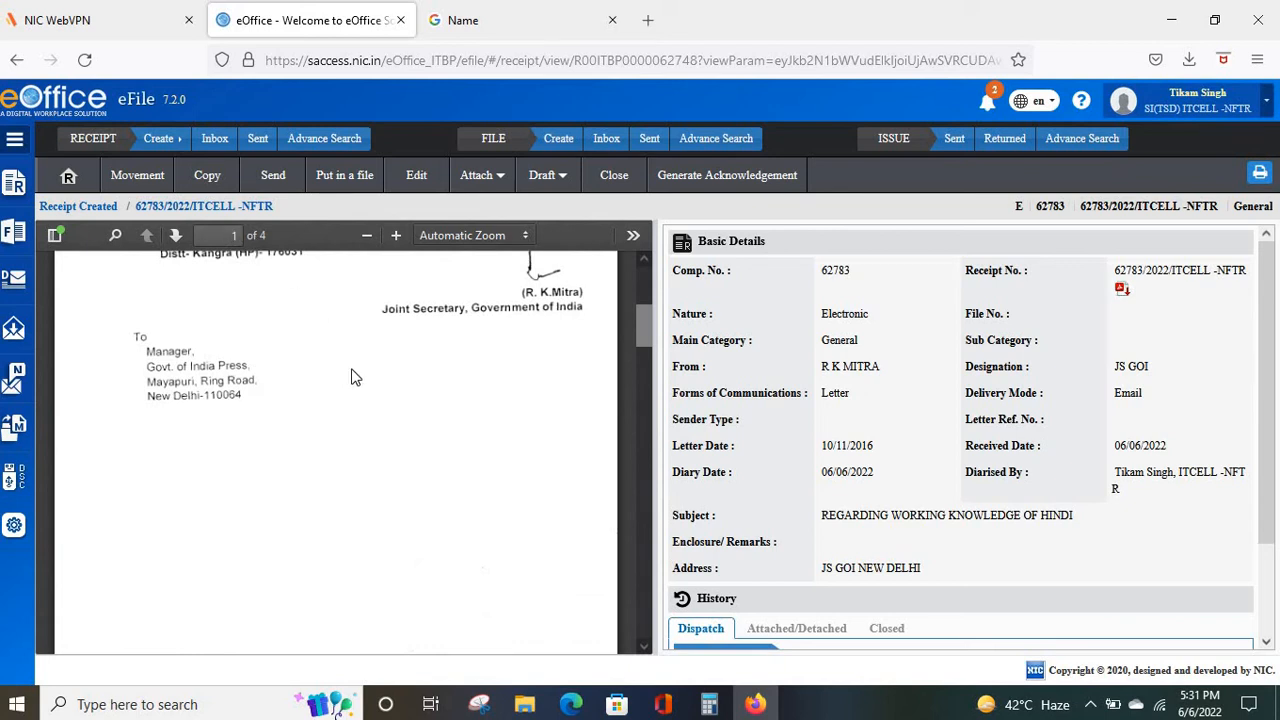
scroll(352, 377, "down", 3)
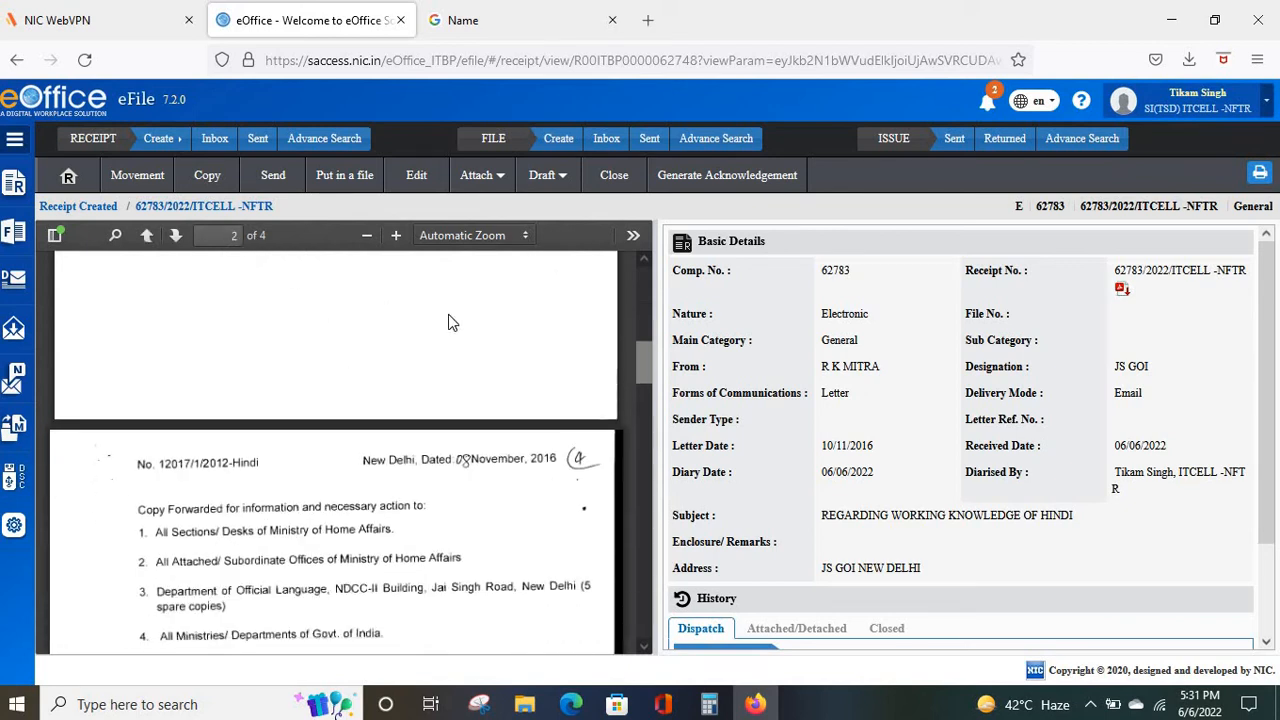
left_click(634, 238)
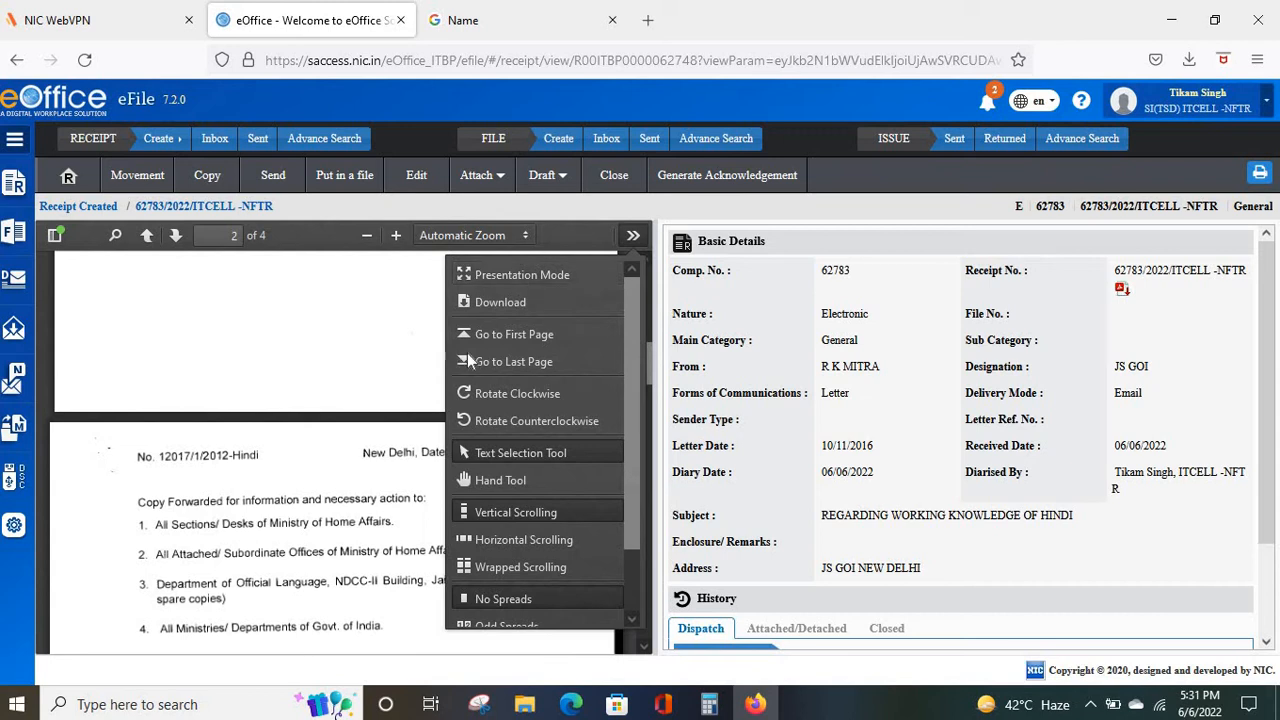
Return the PDF to its first page and switch the viewer to the Hand Tool.
left_click(497, 337)
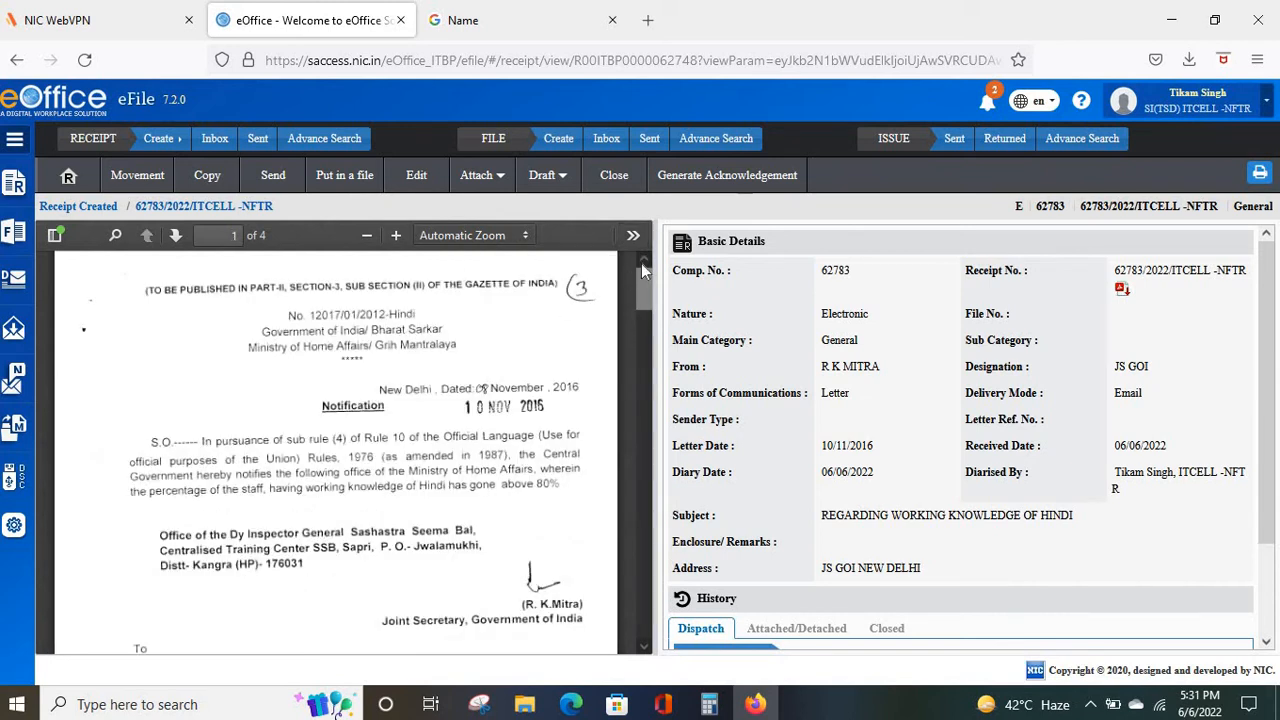
left_click(632, 236)
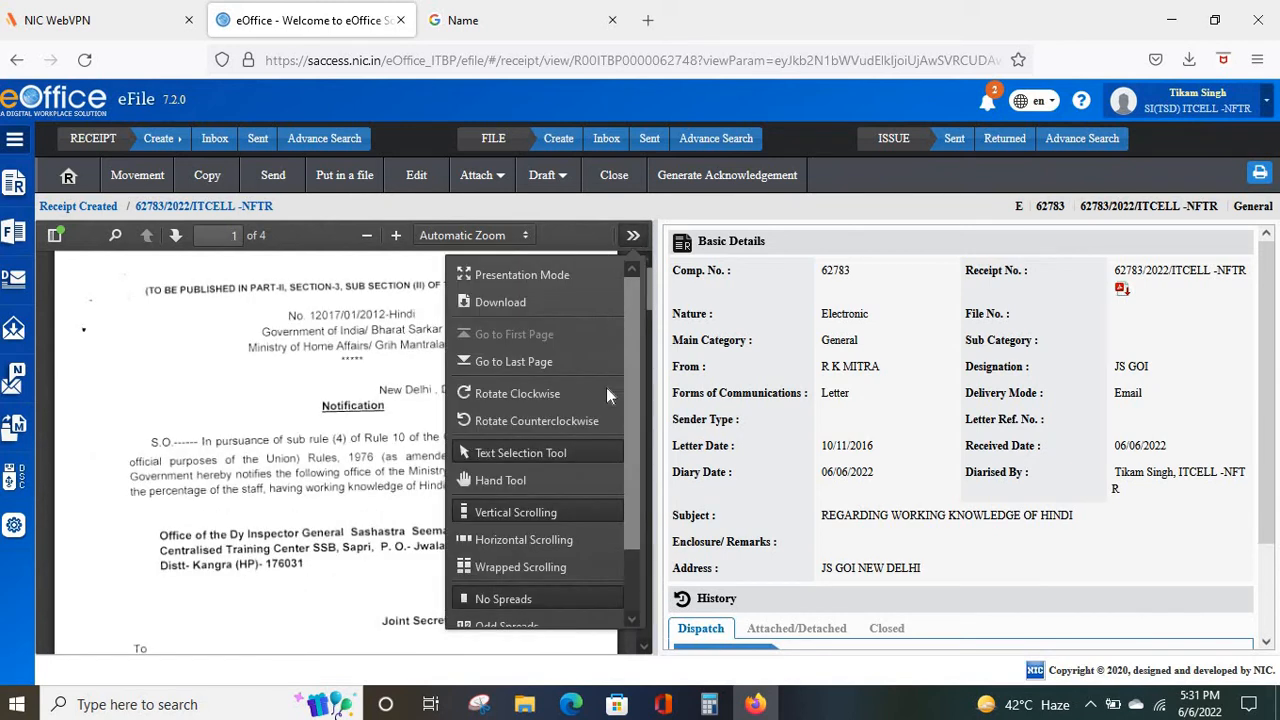
scroll(590, 433, "down", 2)
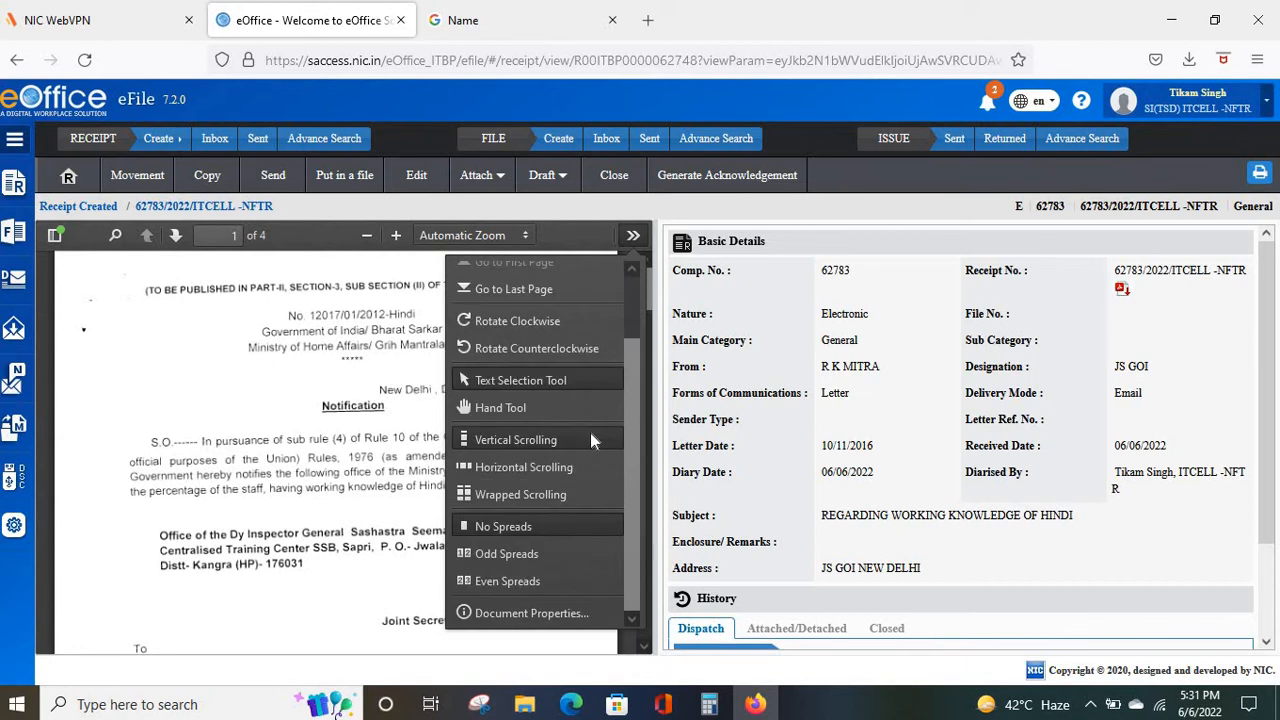
left_click(518, 407)
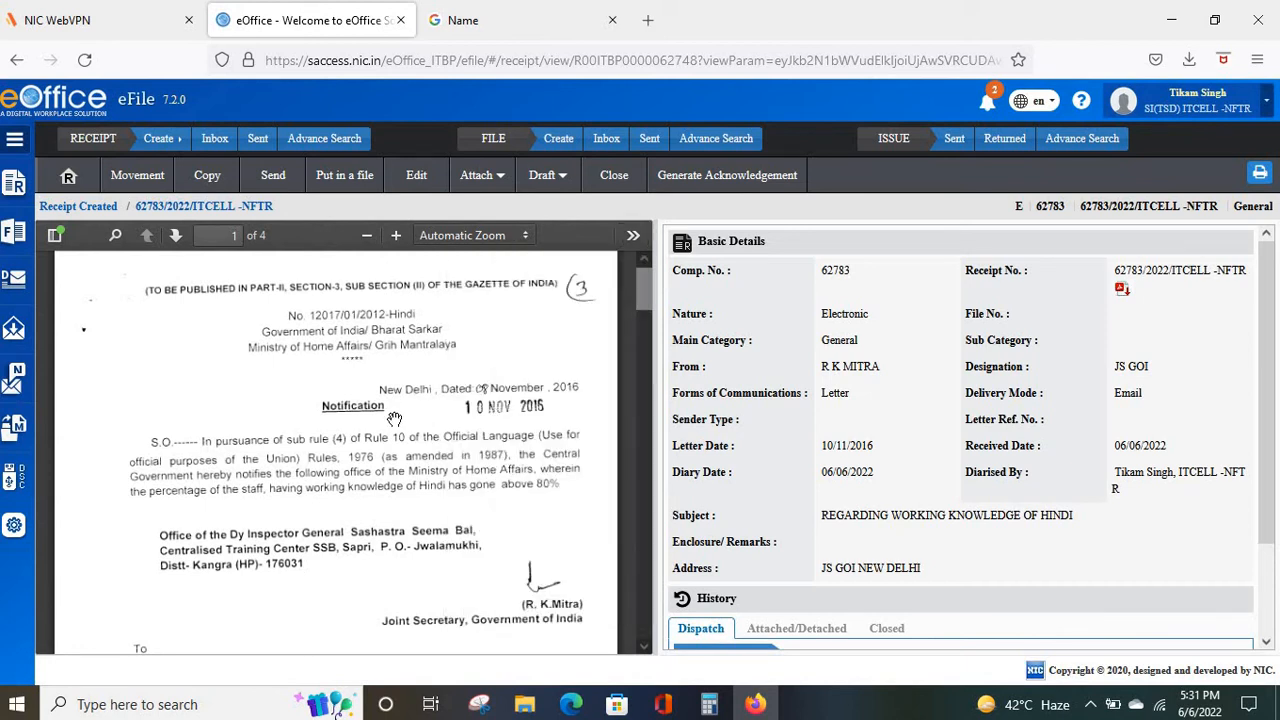
scroll(394, 419, "down", 3)
scroll(394, 419, "up", 3)
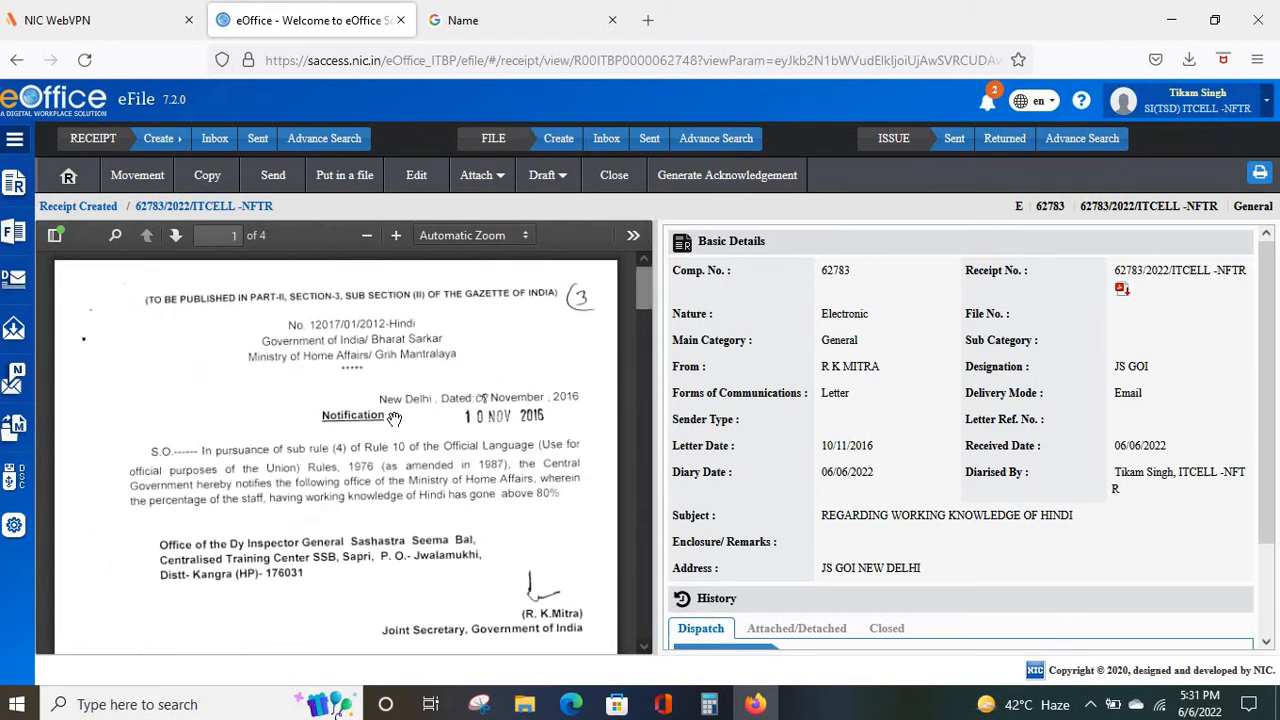
Rotate the PDF clockwise and back upright, then view receipt 62783's empty Movement History.
left_click(632, 240)
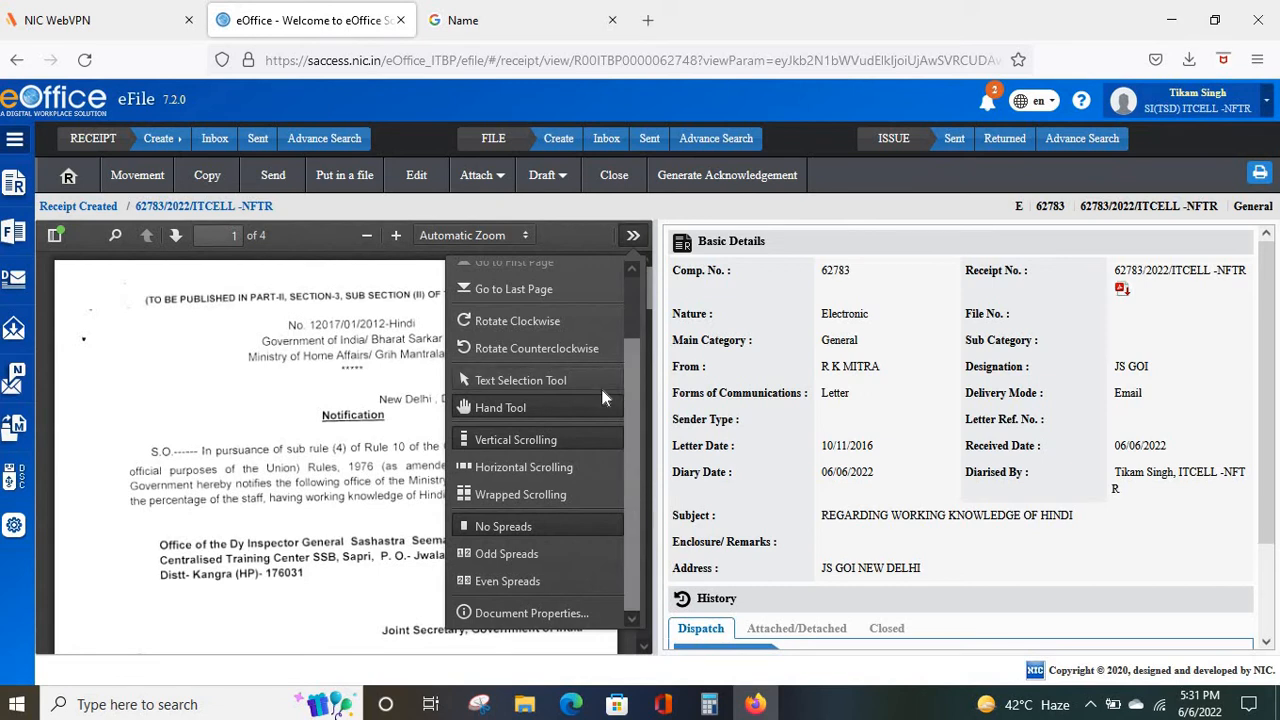
left_click(501, 322)
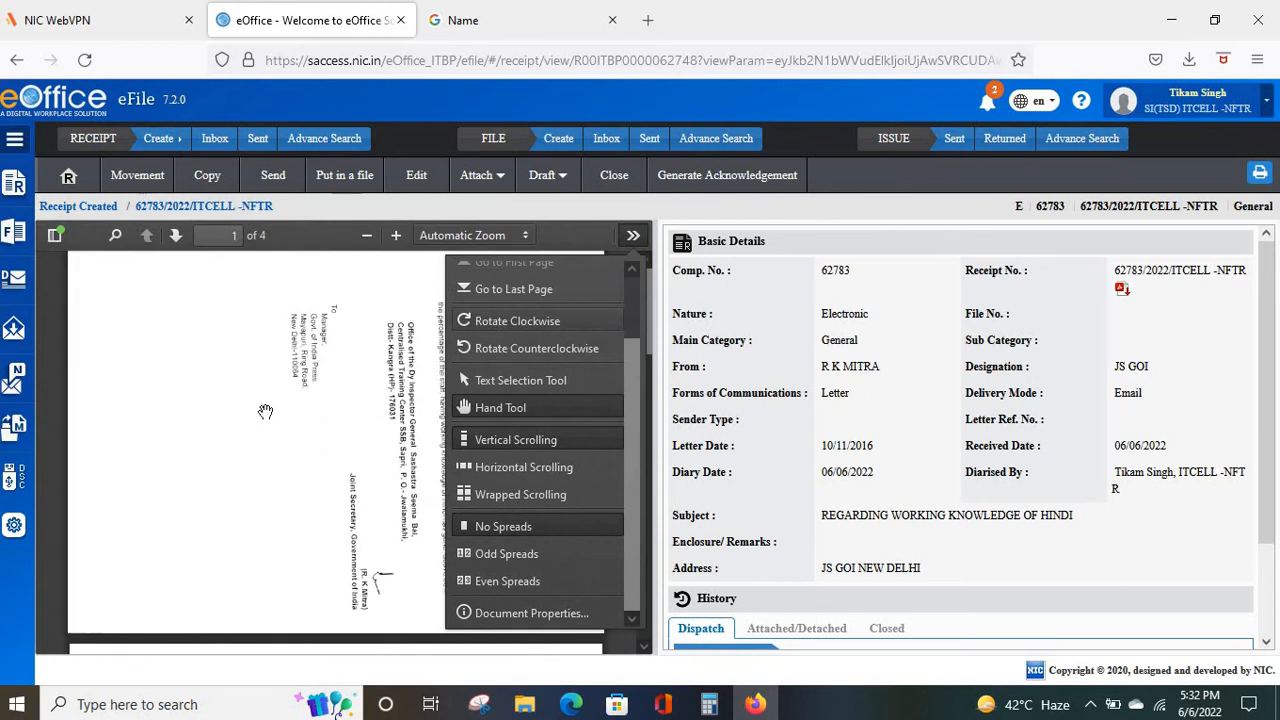
left_click(265, 411)
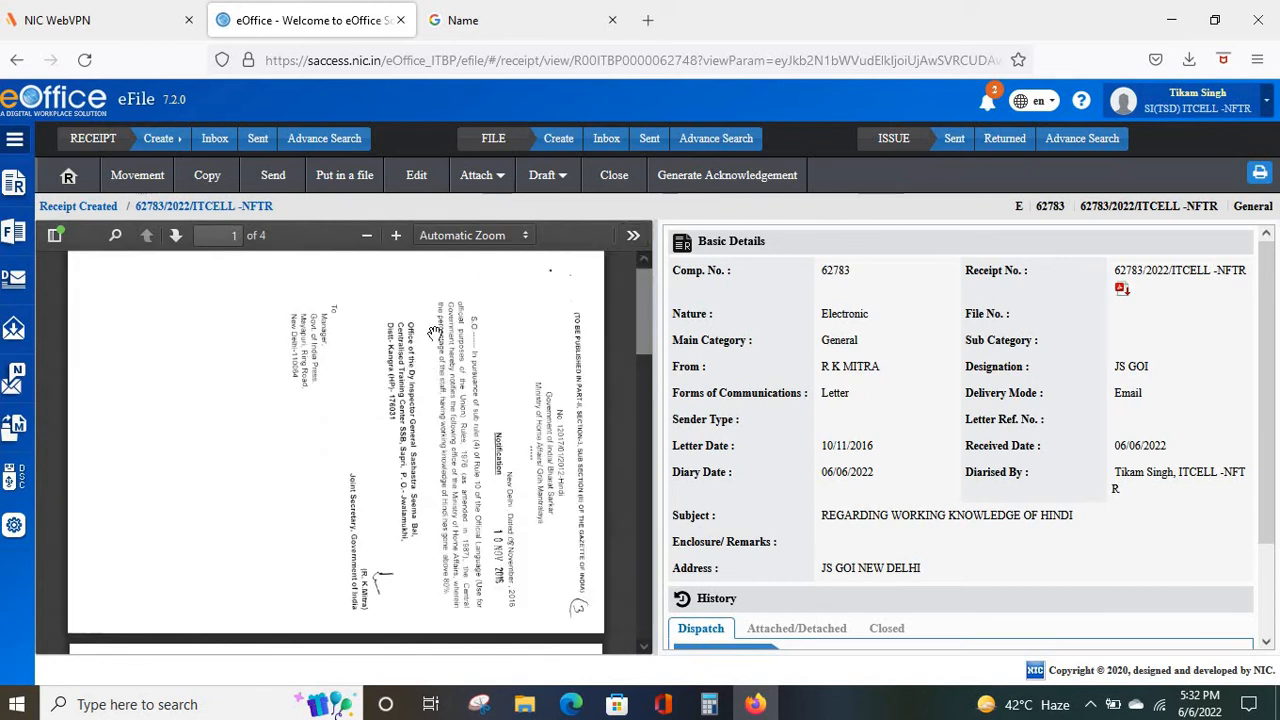
left_click(632, 239)
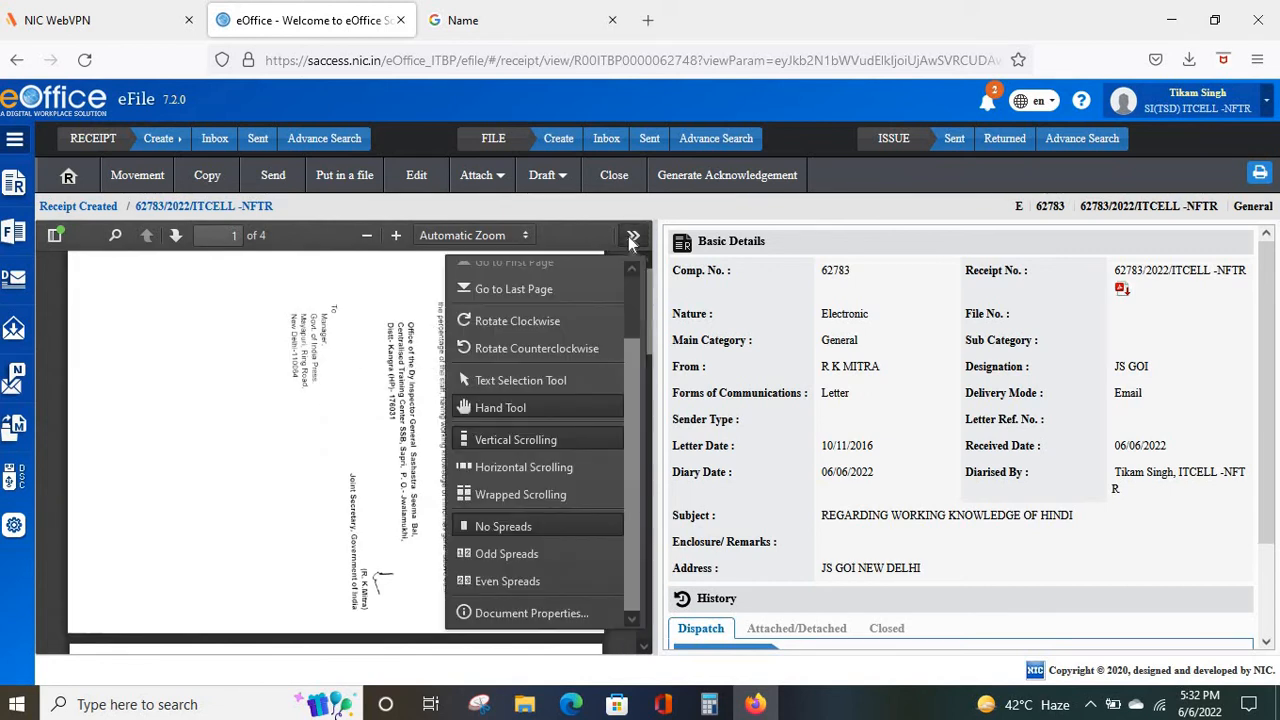
left_click(507, 346)
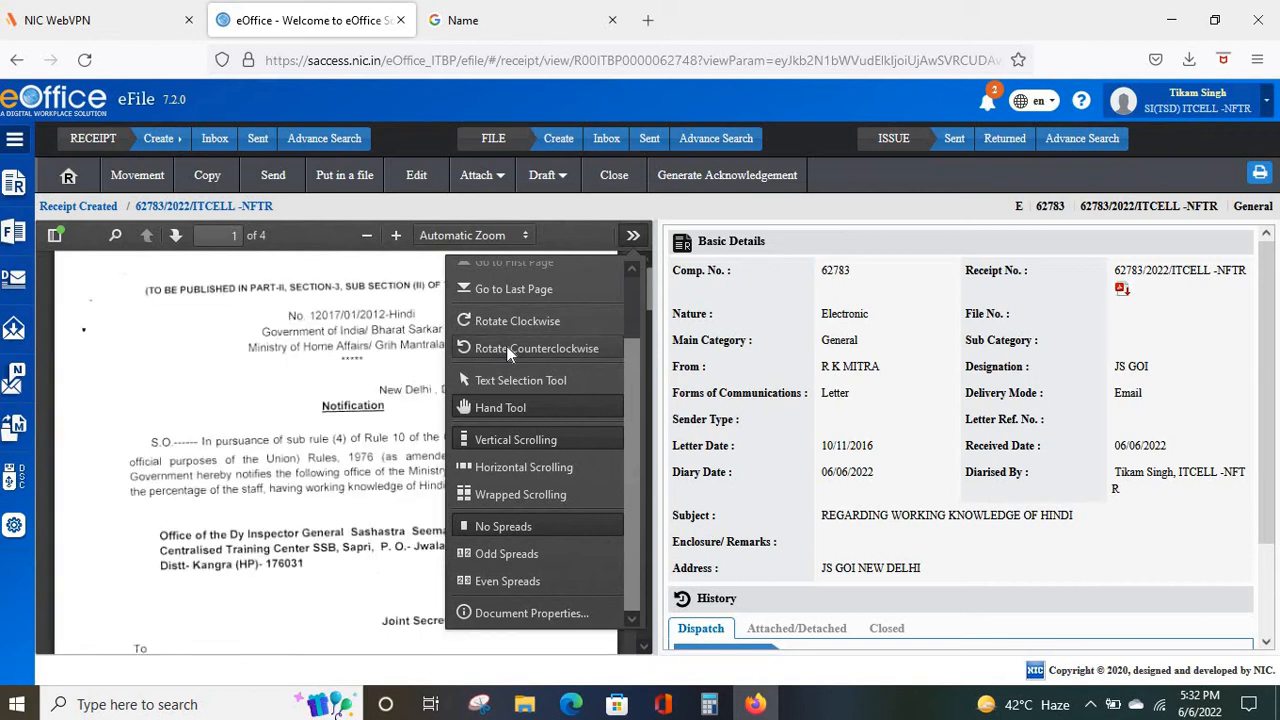
left_click(263, 376)
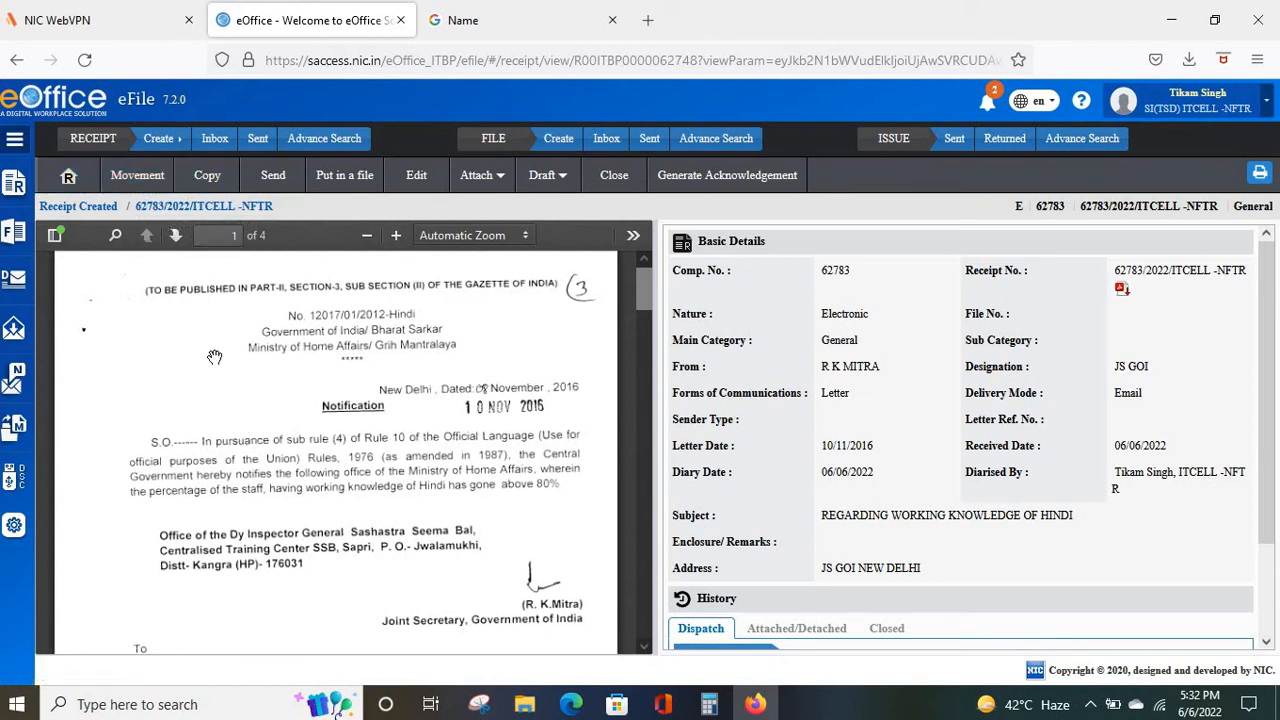
left_click(138, 181)
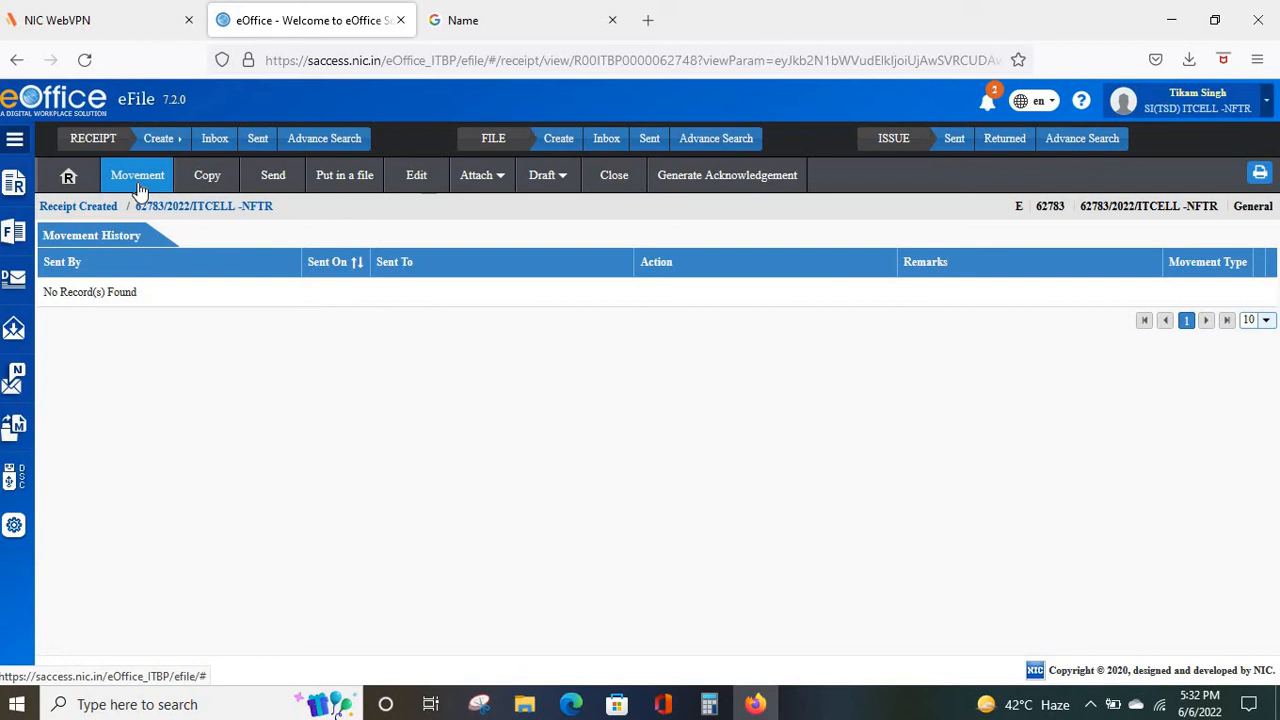
Open receipt 34354 from the Receipt Inbox and view its four movements, three marked PULLBACK.
left_click(215, 139)
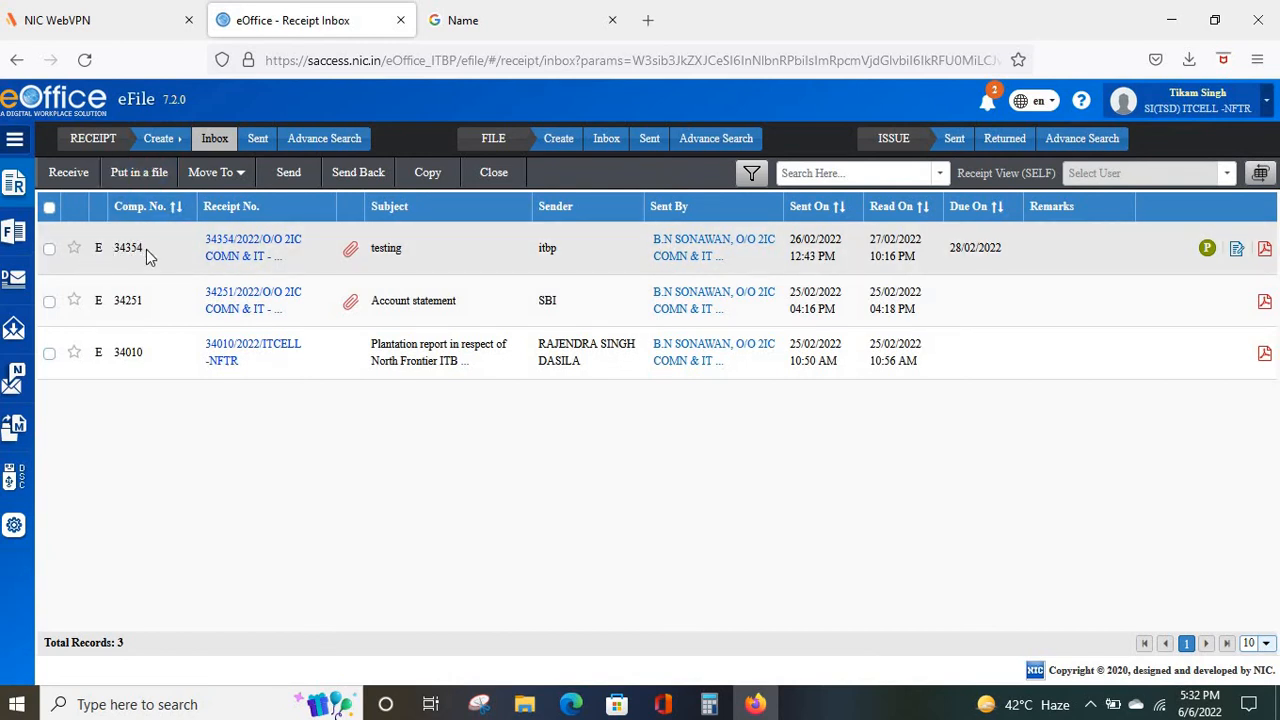
left_click(230, 247)
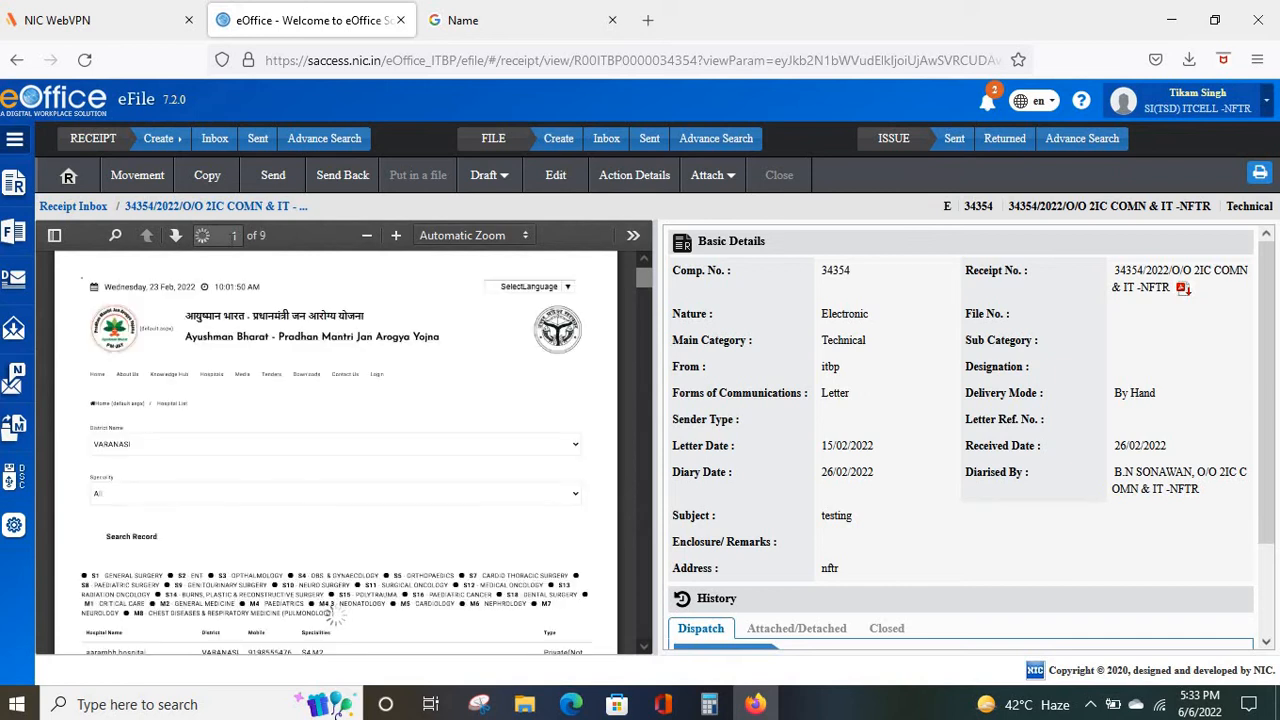
left_click(129, 176)
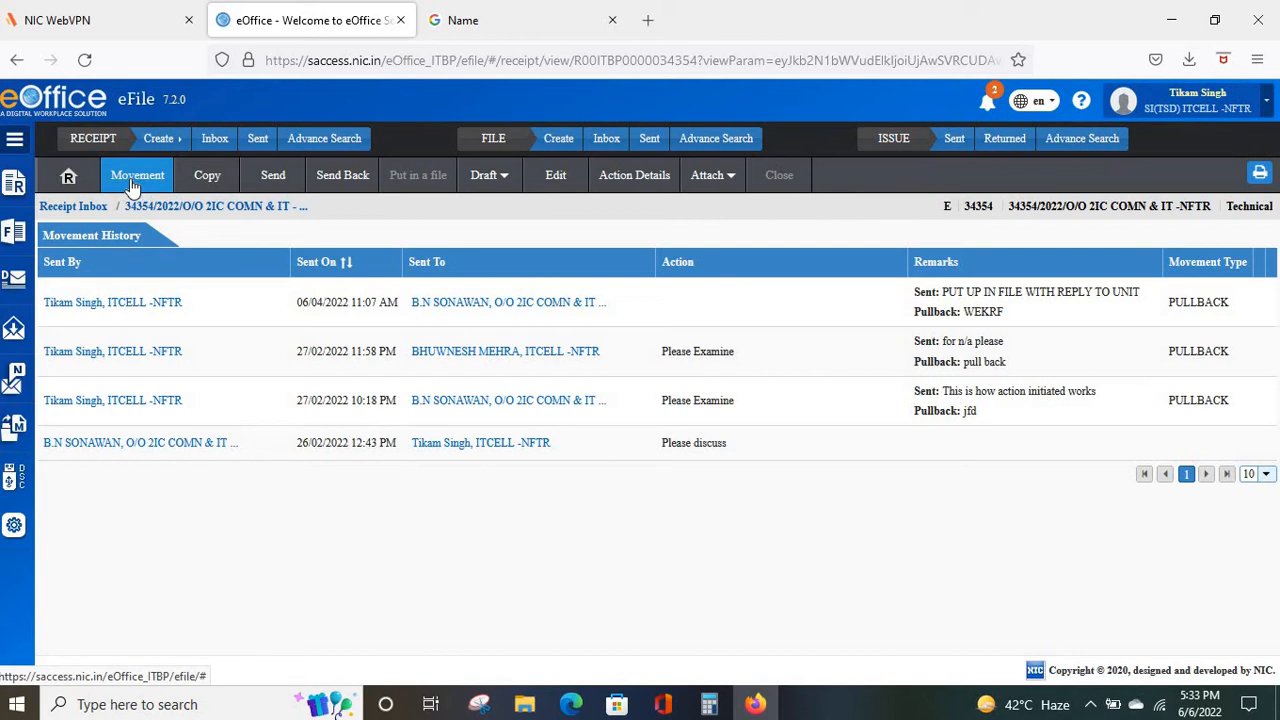
mouse_move(25, 198)
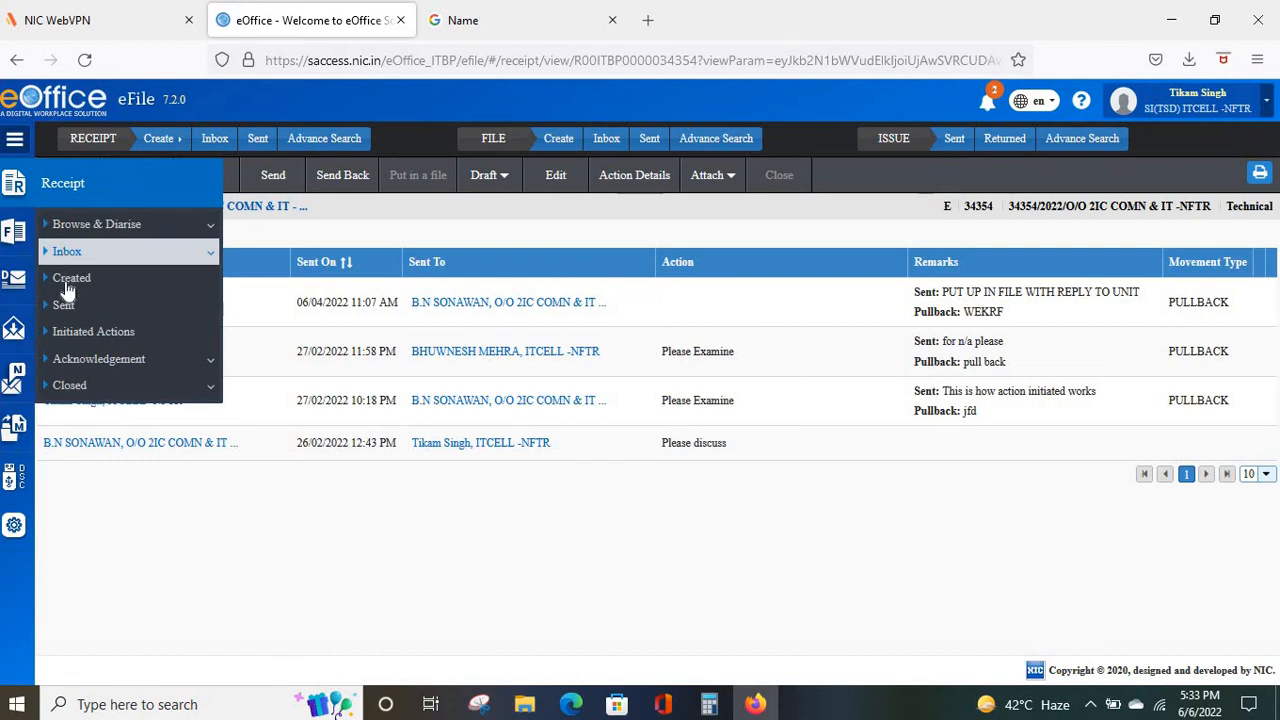
Look at the Created receipts list, then the Sent list of eight records.
left_click(66, 280)
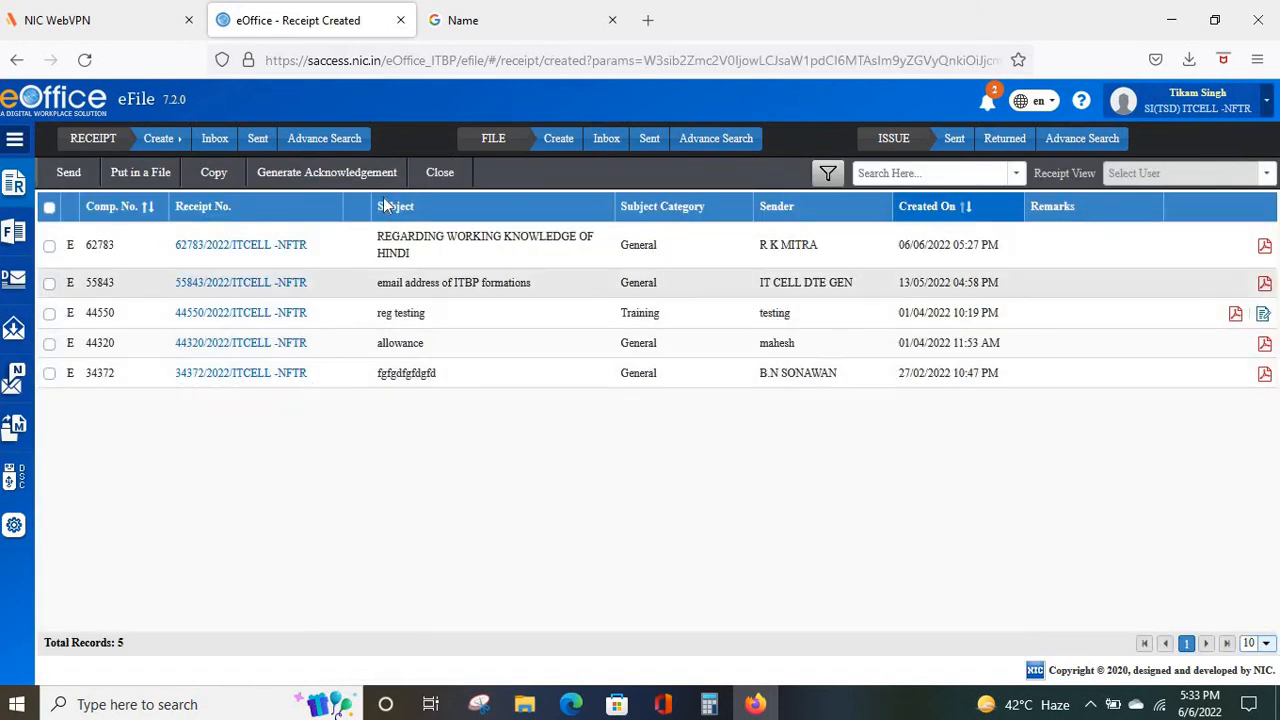
mouse_move(14, 190)
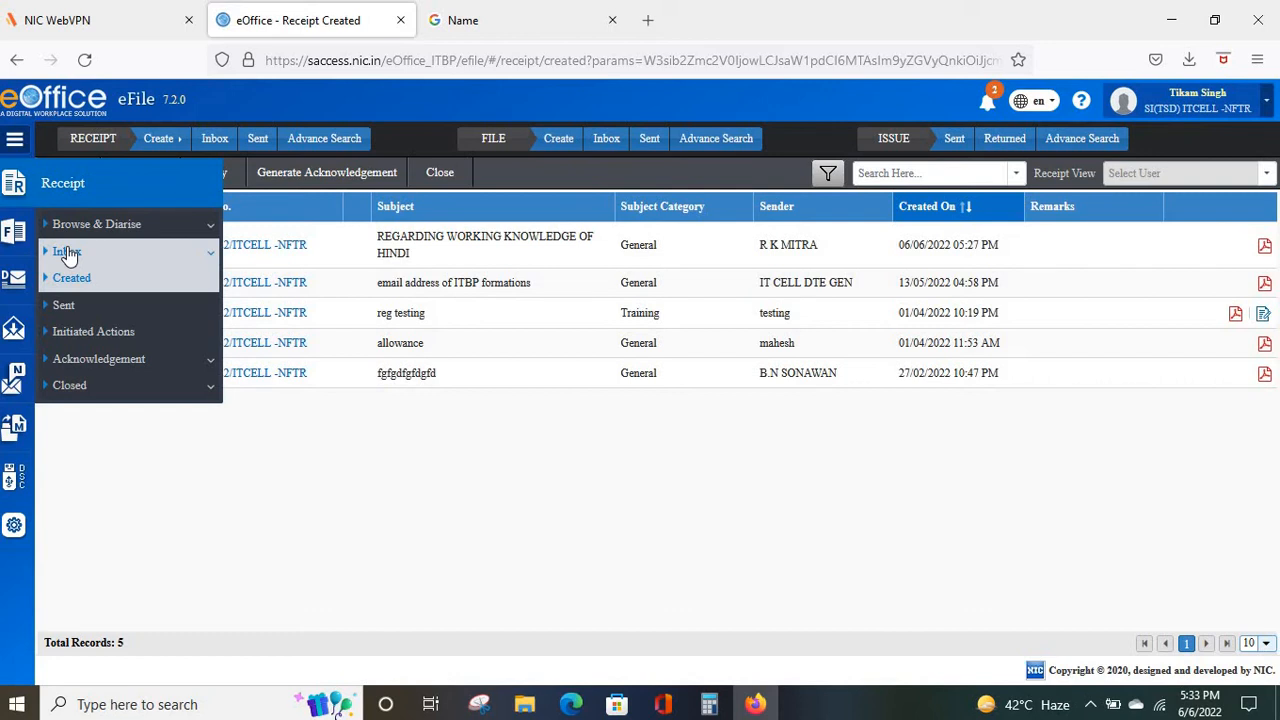
left_click(63, 304)
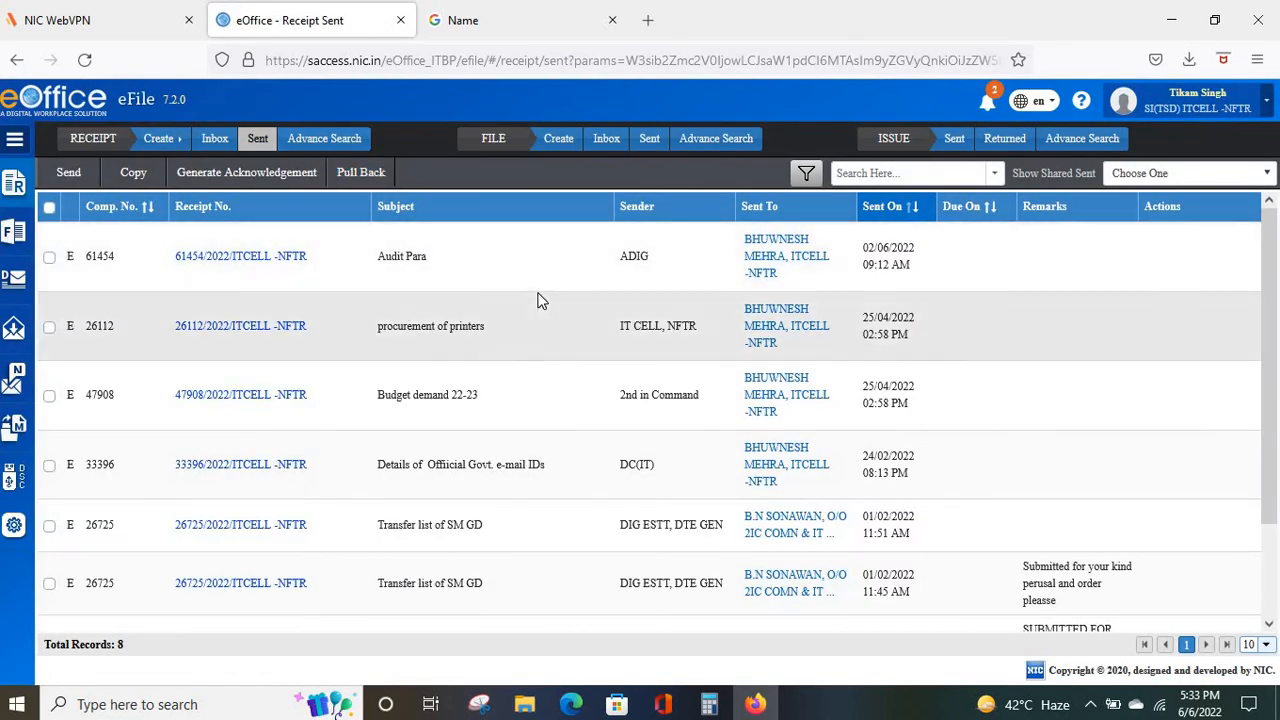
scroll(538, 300, "down", 2)
scroll(538, 300, "up", 2)
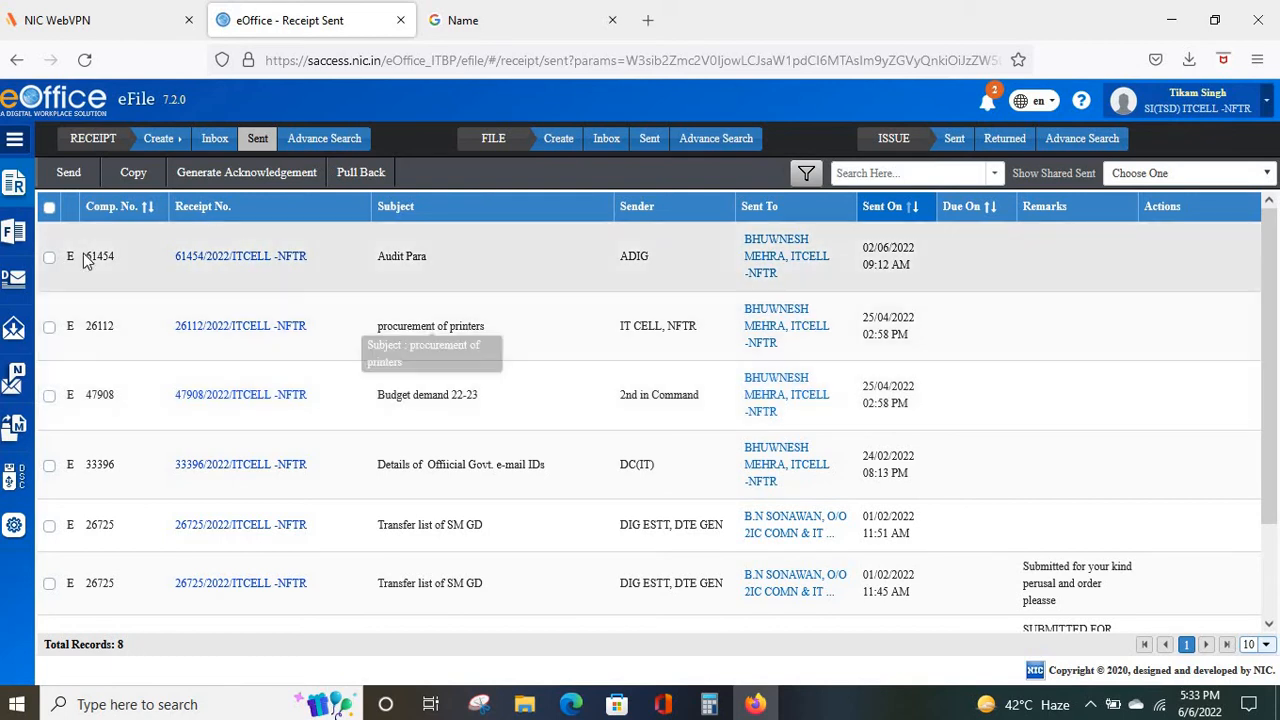
Expand the Closed and Browse & Diarise categories in the Receipt flyout.
left_click(14, 185)
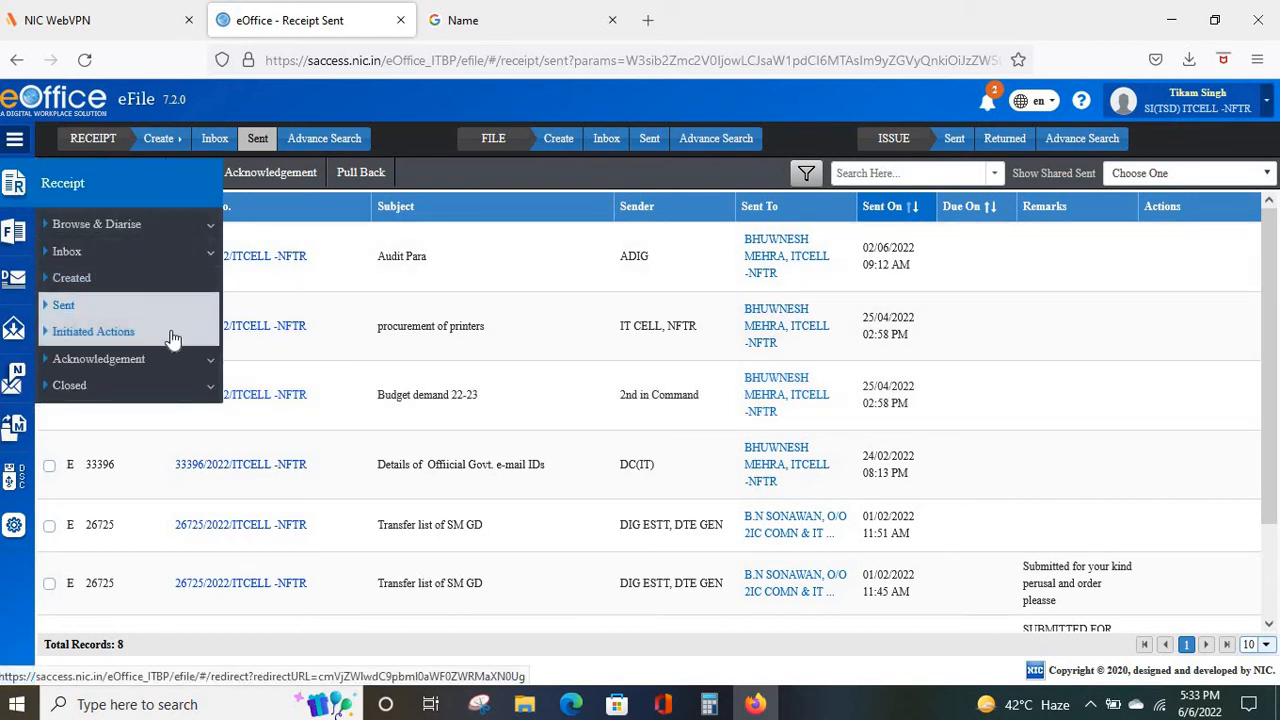
left_click(168, 390)
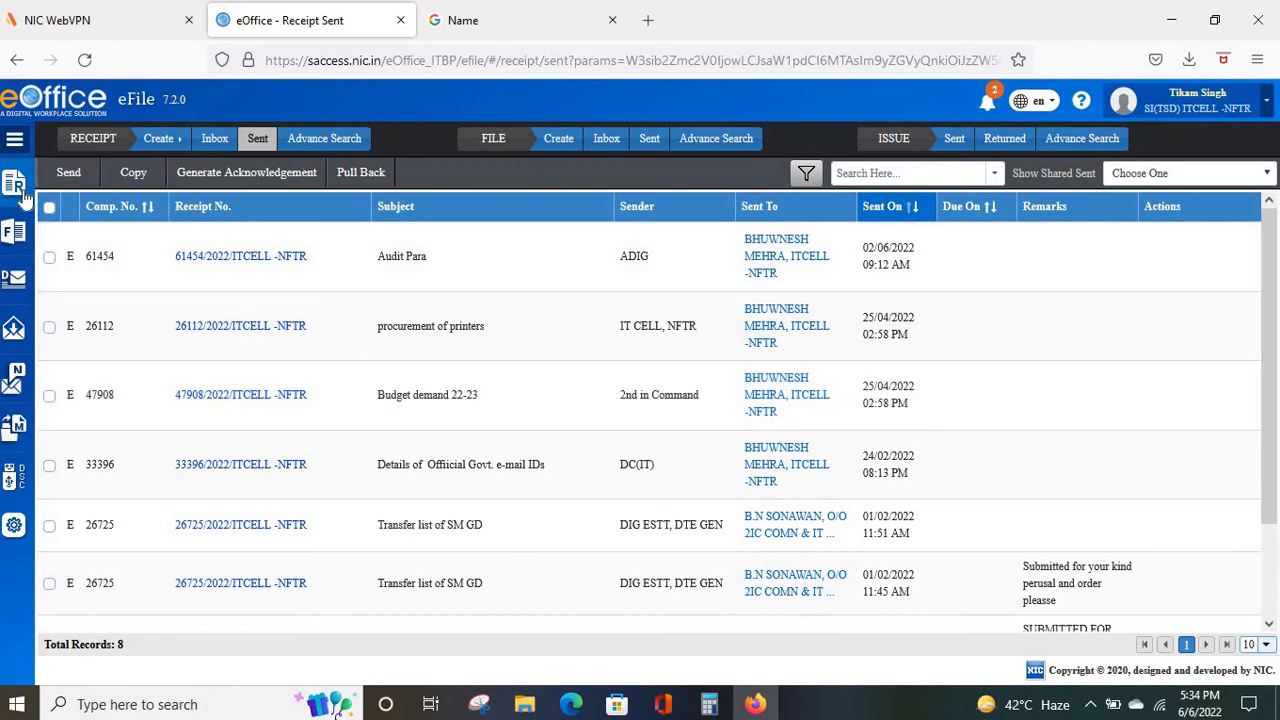
mouse_move(18, 195)
mouse_move(15, 192)
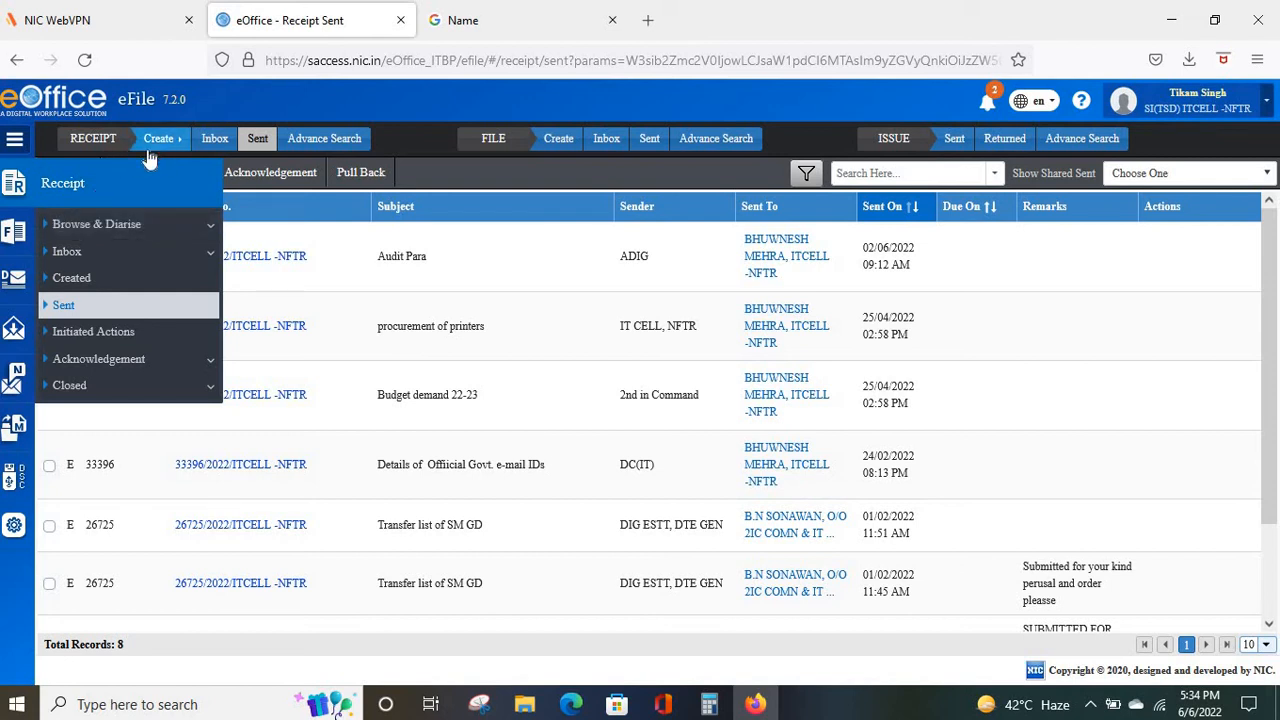
left_click(116, 226)
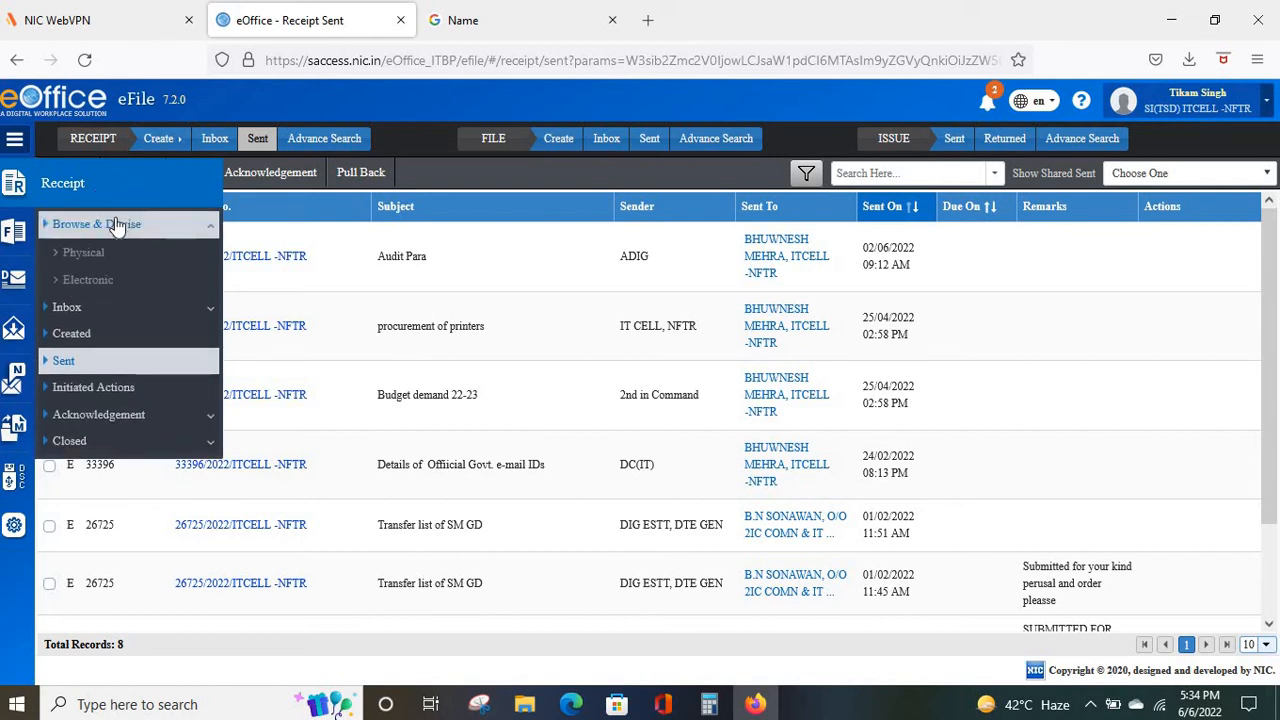
Look over a blank Browse & Diarise Electronic receipt form, then return to Created receipts.
left_click(88, 280)
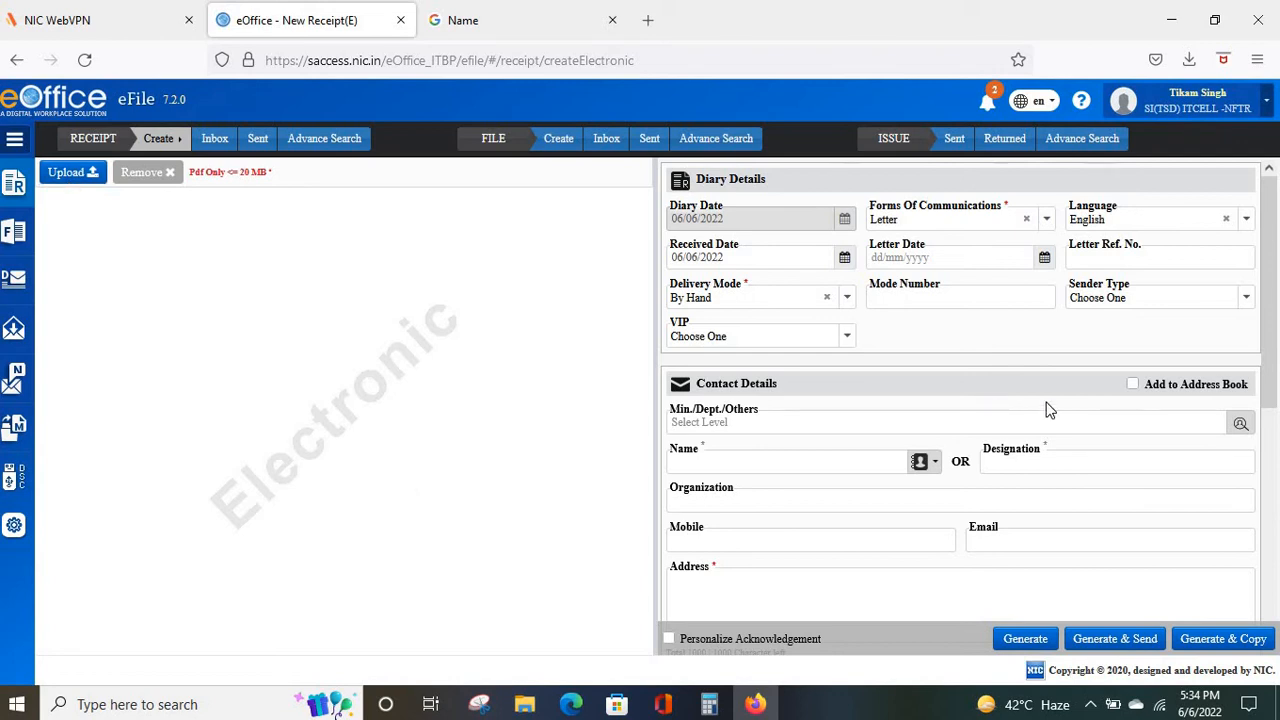
scroll(1047, 405, "down", 5)
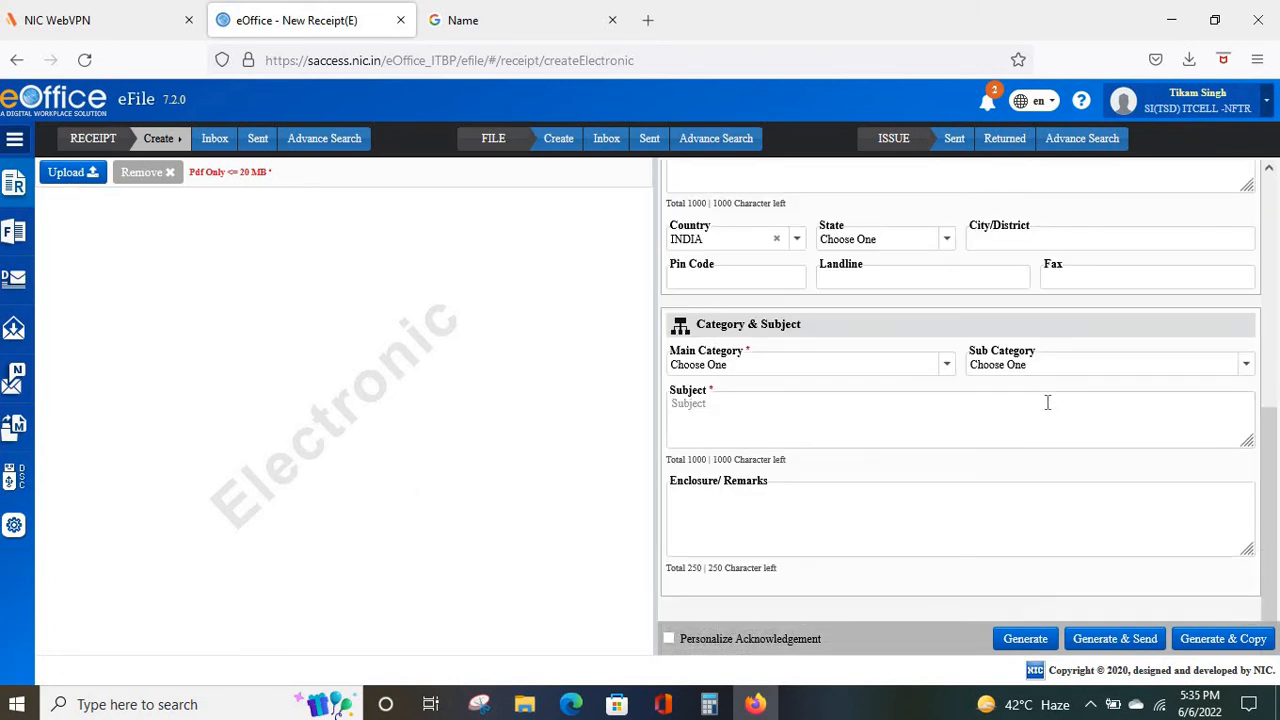
scroll(1047, 405, "up", 5)
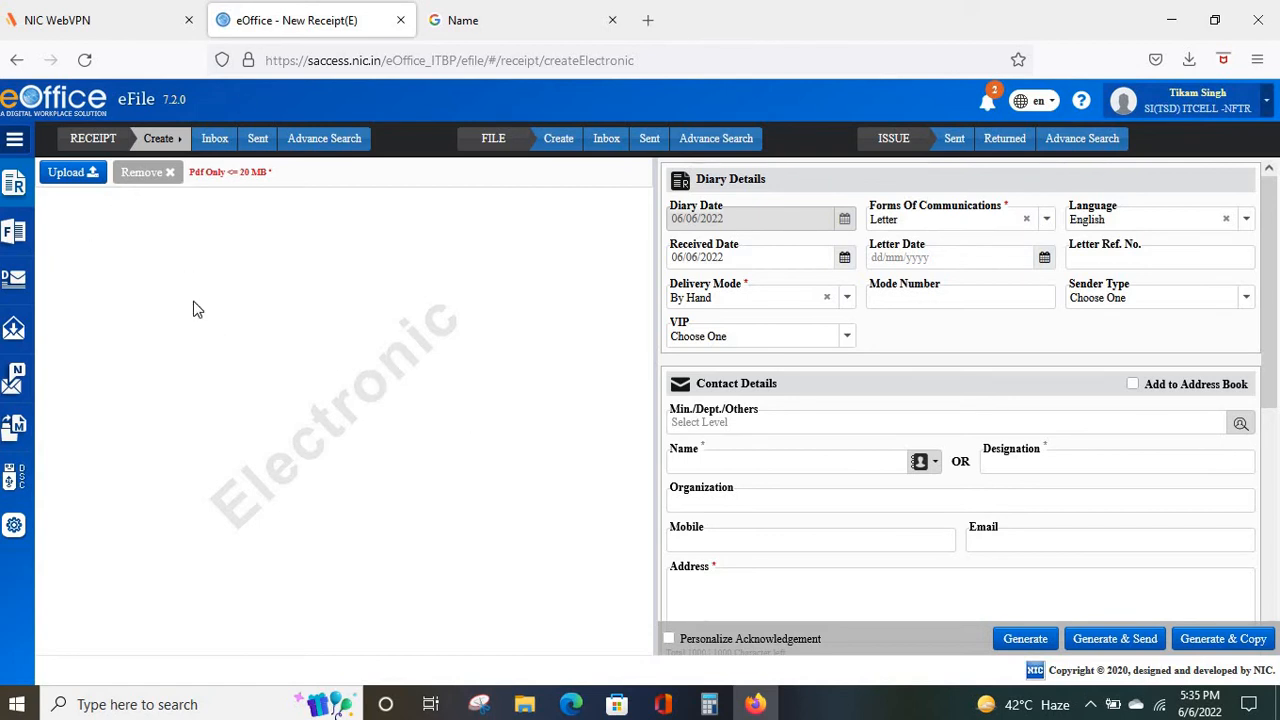
left_click(17, 188)
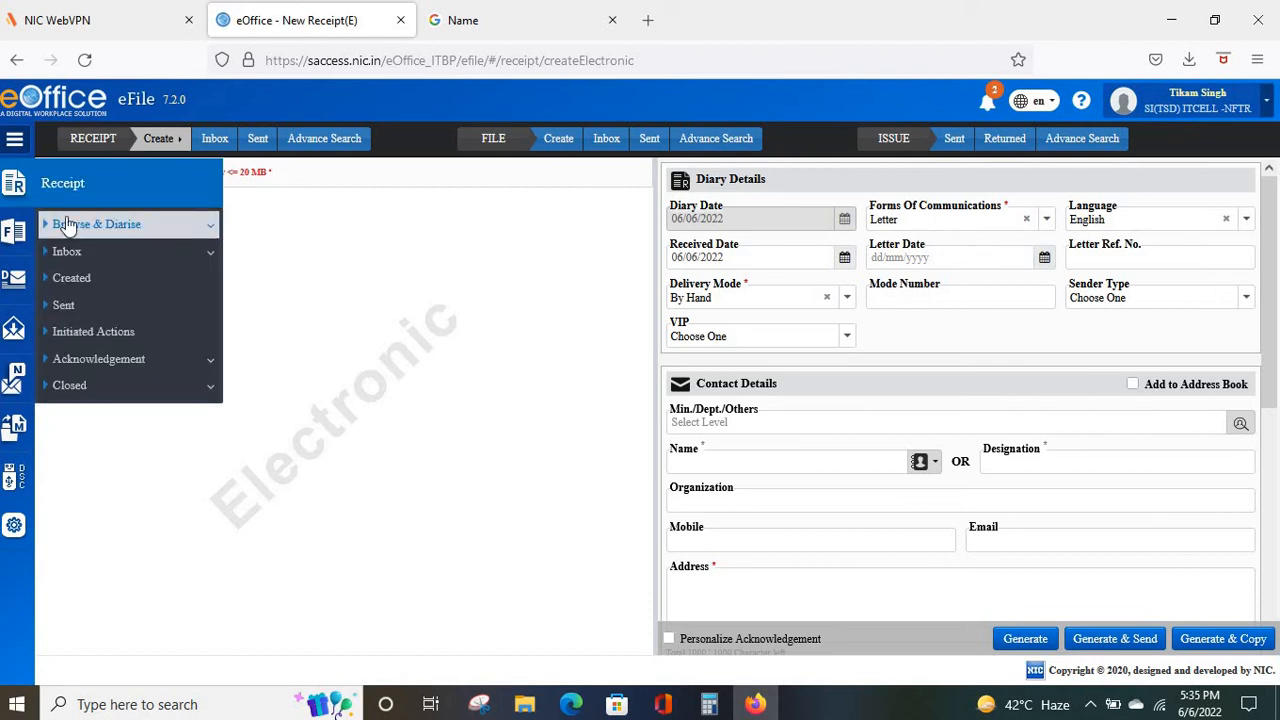
left_click(80, 282)
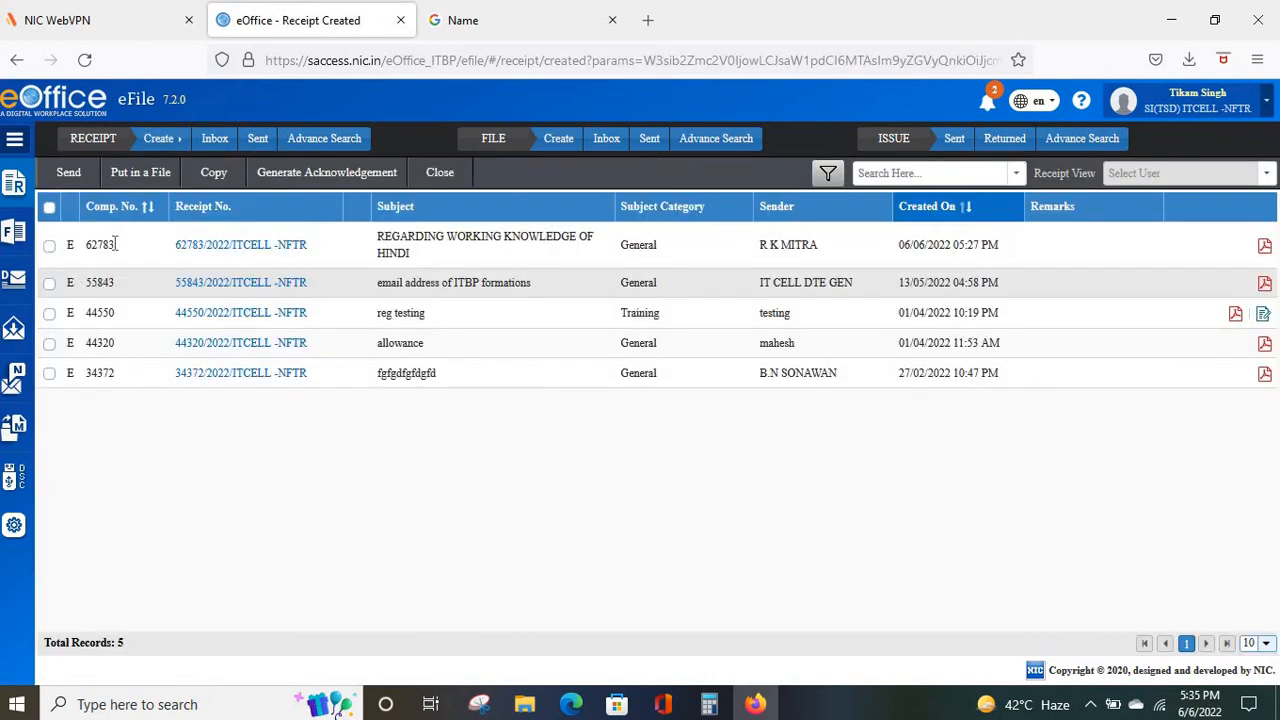
Open receipt 62783 from the Created list and start sending it.
left_click(197, 246)
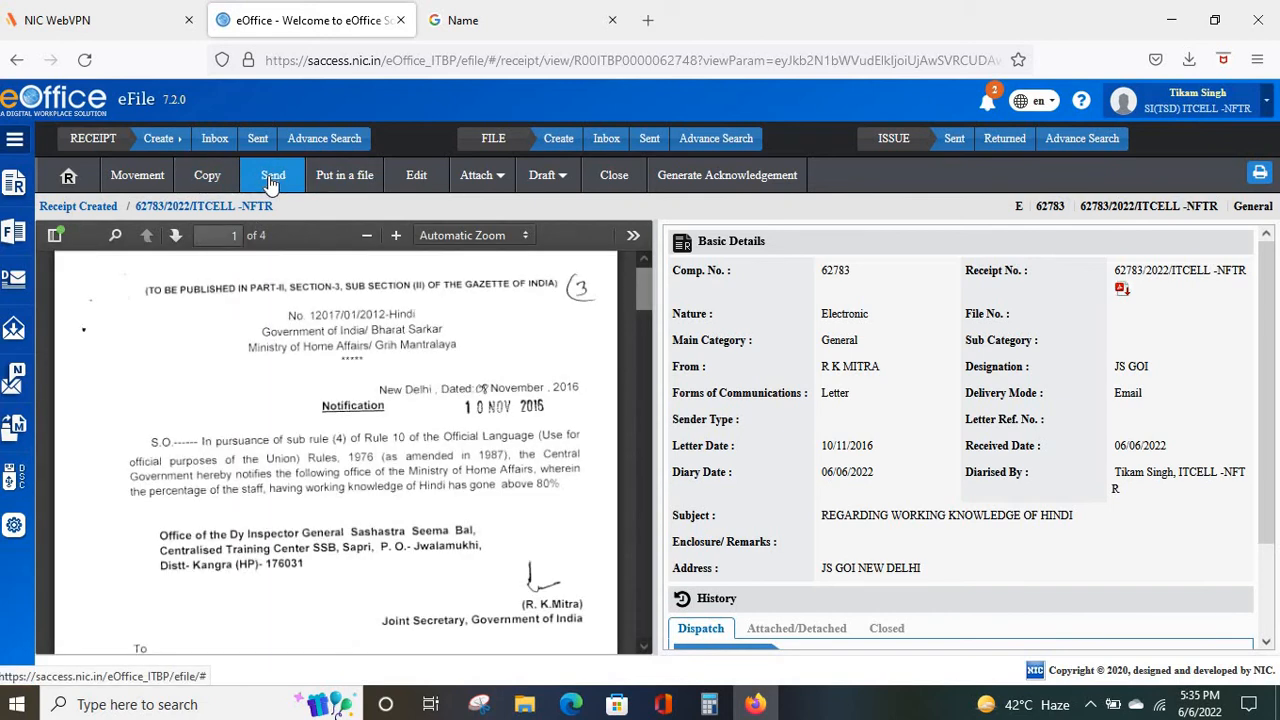
left_click(272, 182)
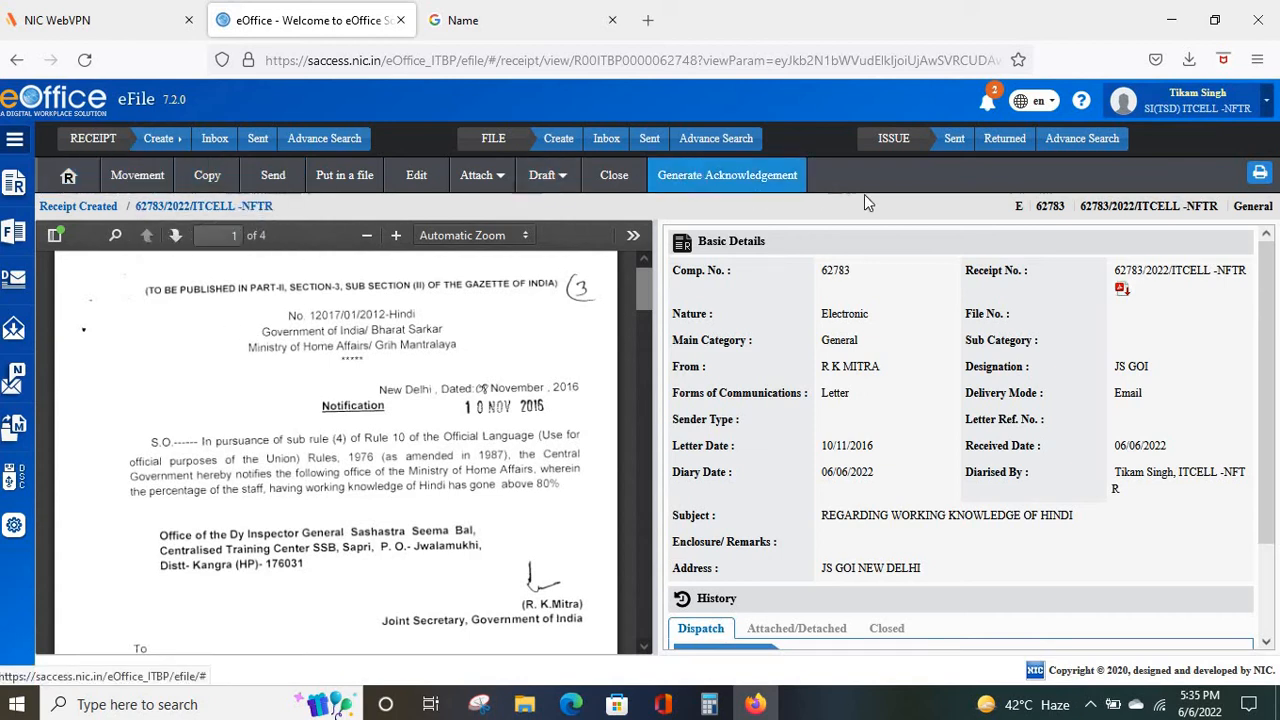
Open the send form for receipt 62783 and begin searching for the recipient by name.
left_click(274, 176)
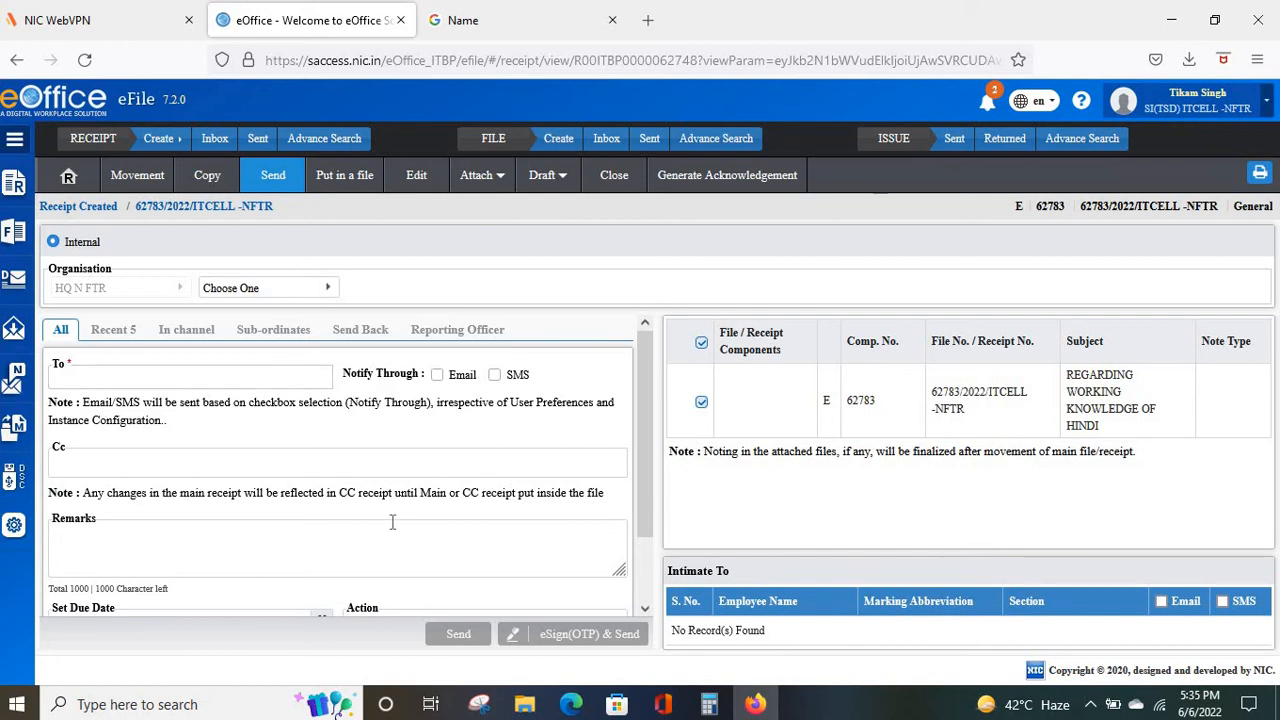
scroll(396, 520, "down", 2)
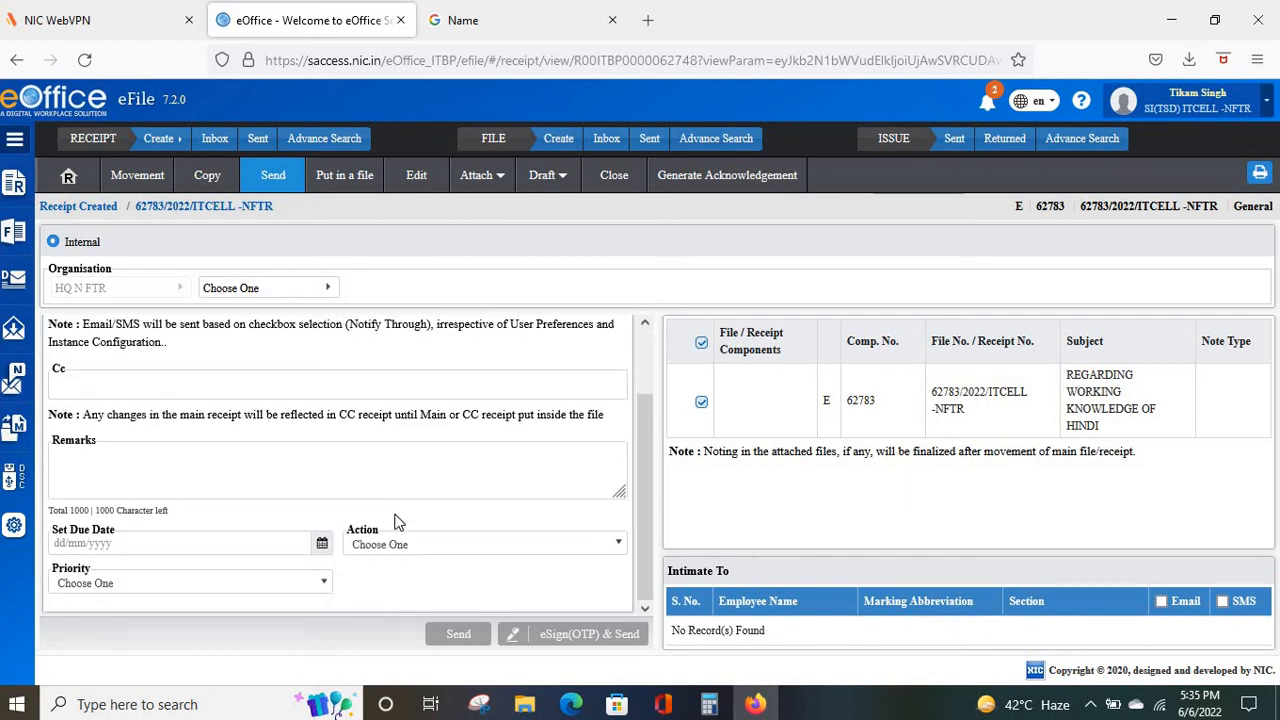
scroll(396, 520, "up", 2)
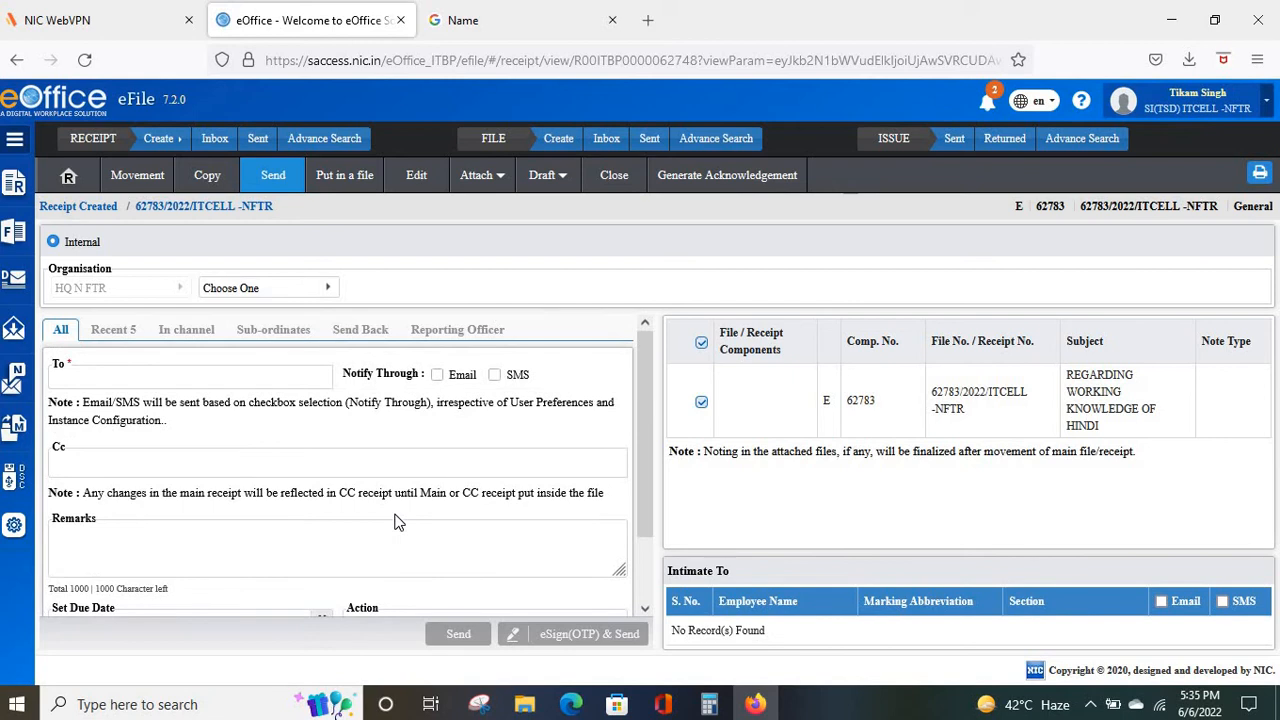
left_click(116, 377)
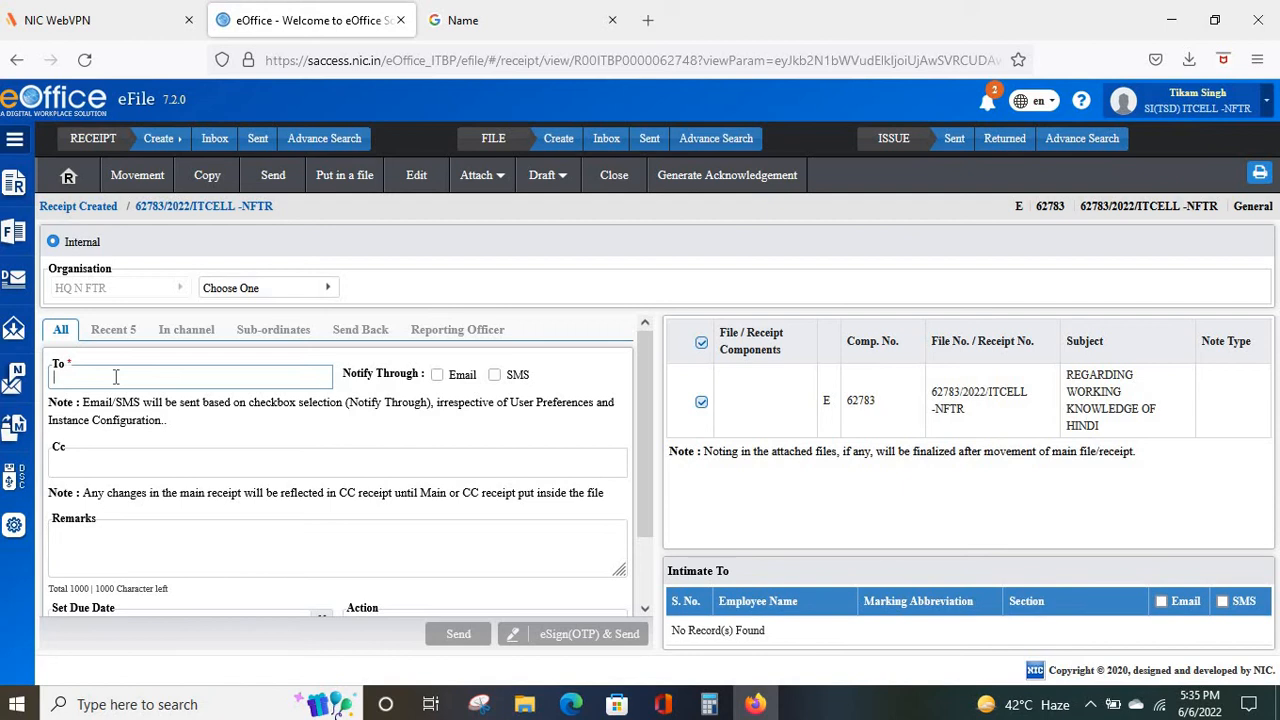
type("SAND")
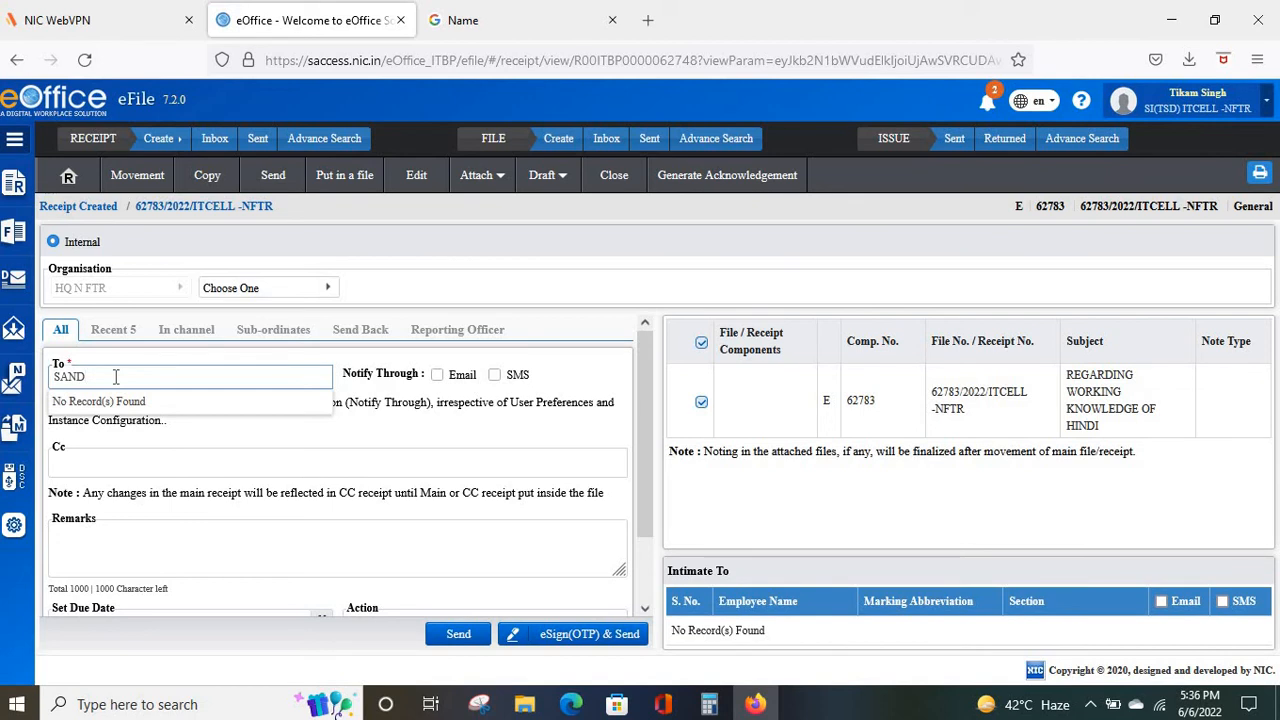
key("BackSpace")
key("BackSpace")
key("BackSpace")
key("BackSpace")
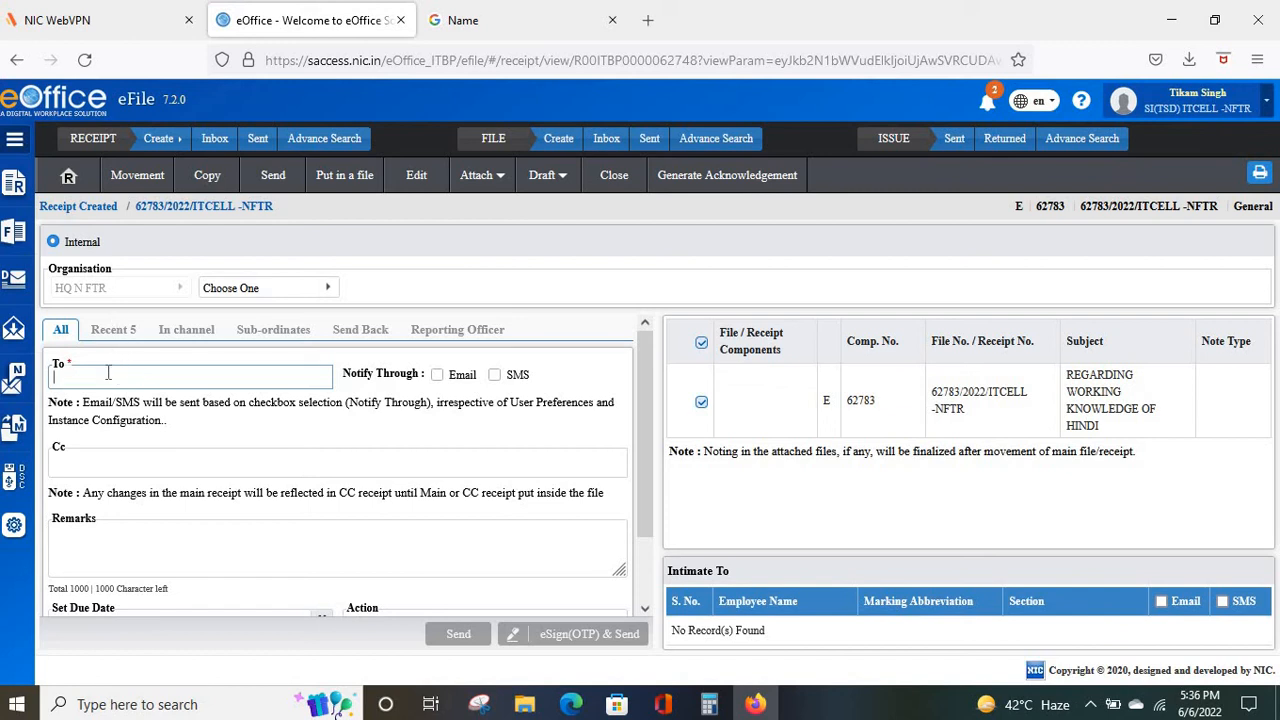
type("PRE")
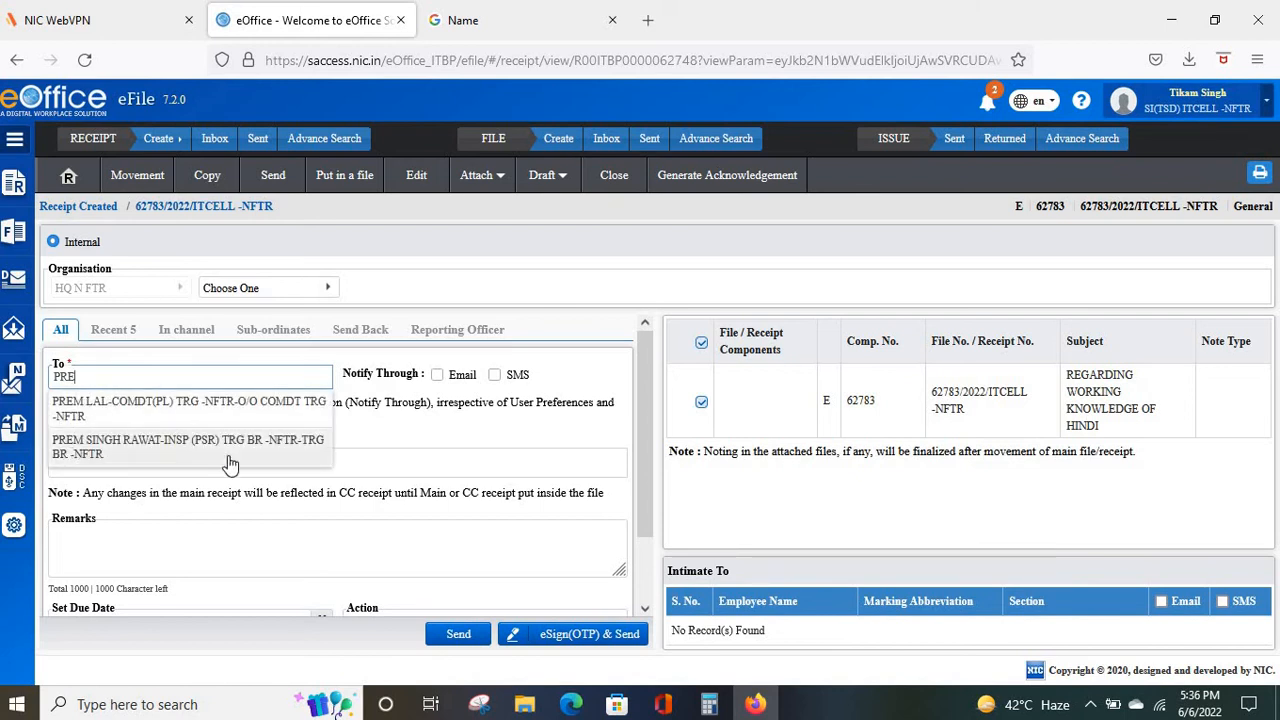
left_click(400, 458)
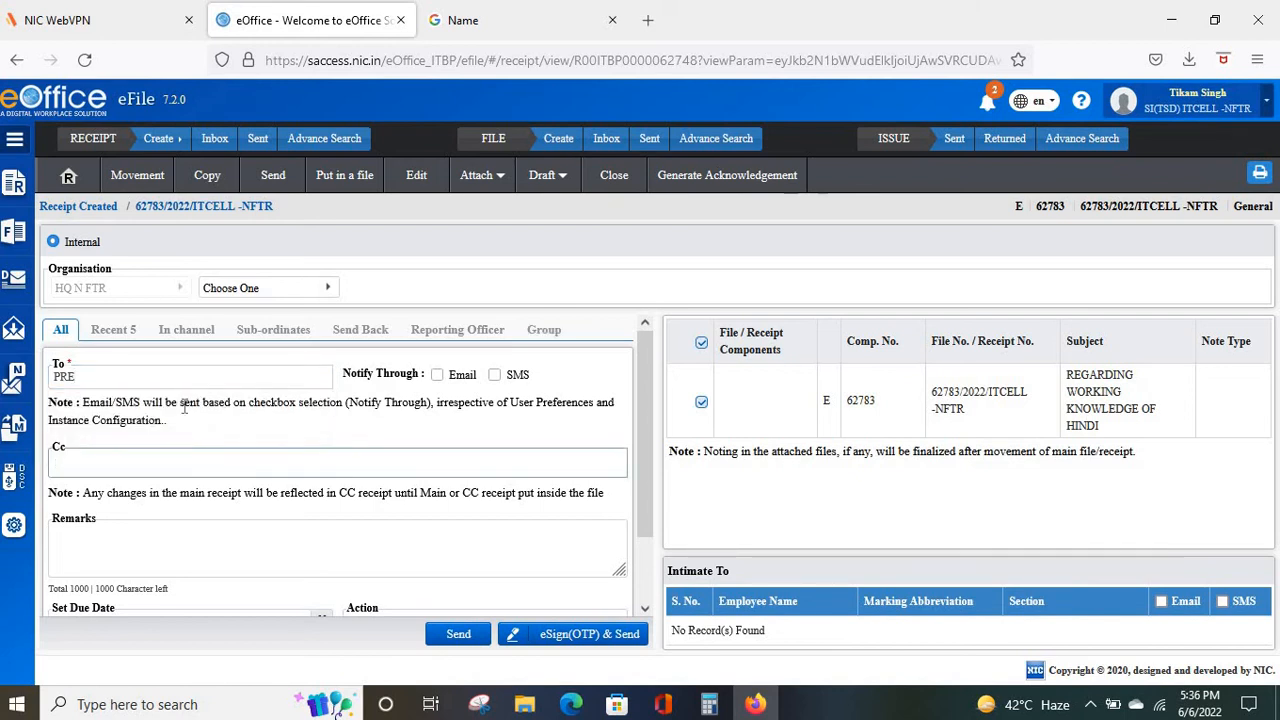
Choose the training branch inspector from the recipient suggestions in the To field.
left_click(112, 376)
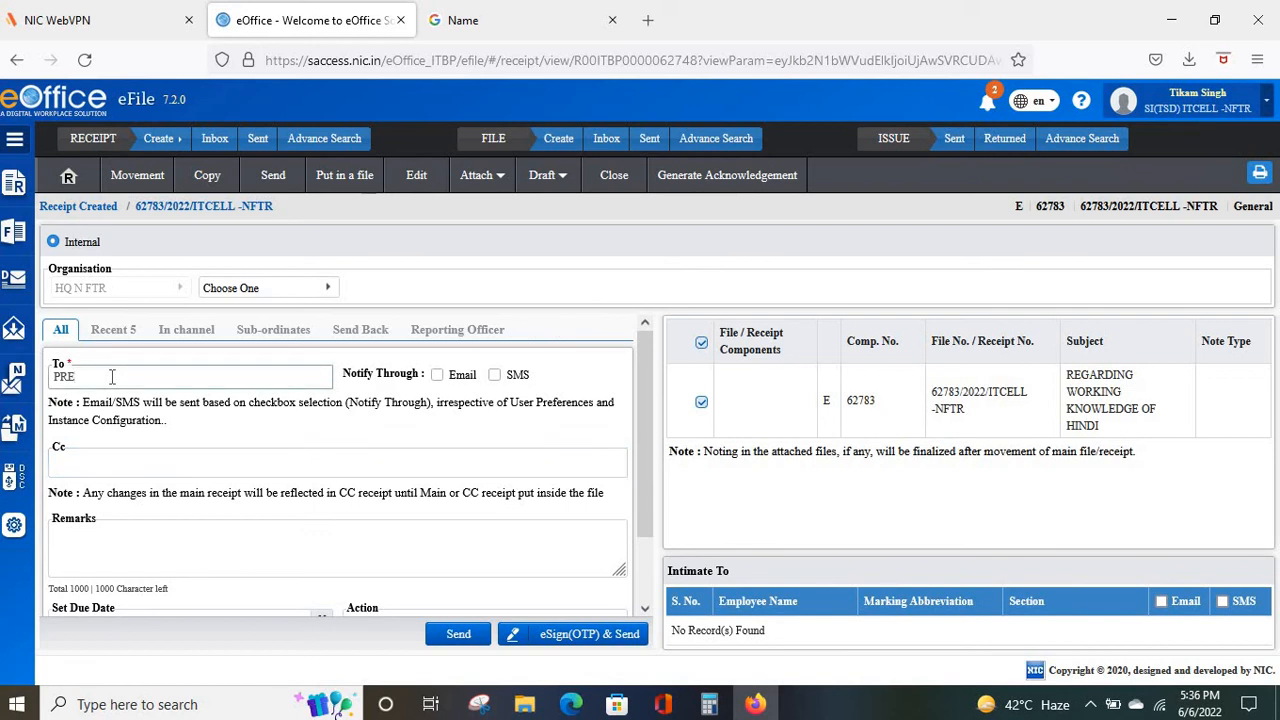
key("BackSpace")
key("BackSpace")
key("BackSpace")
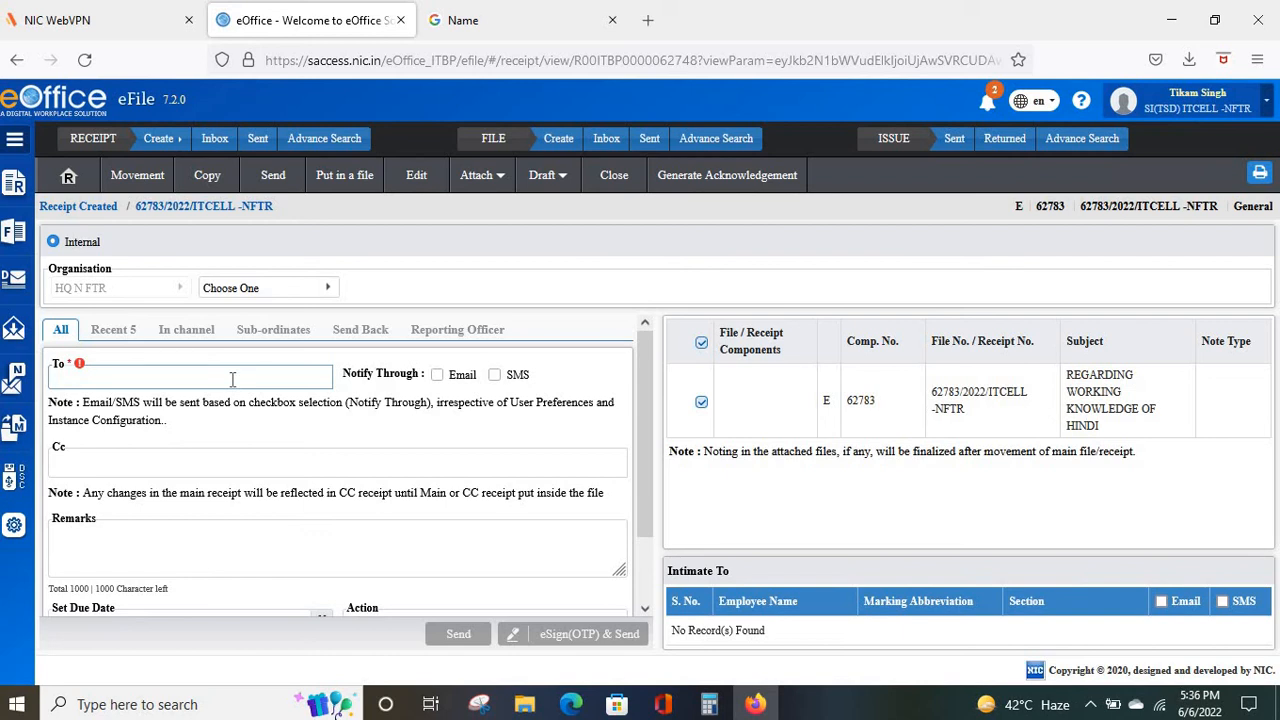
type("PREM")
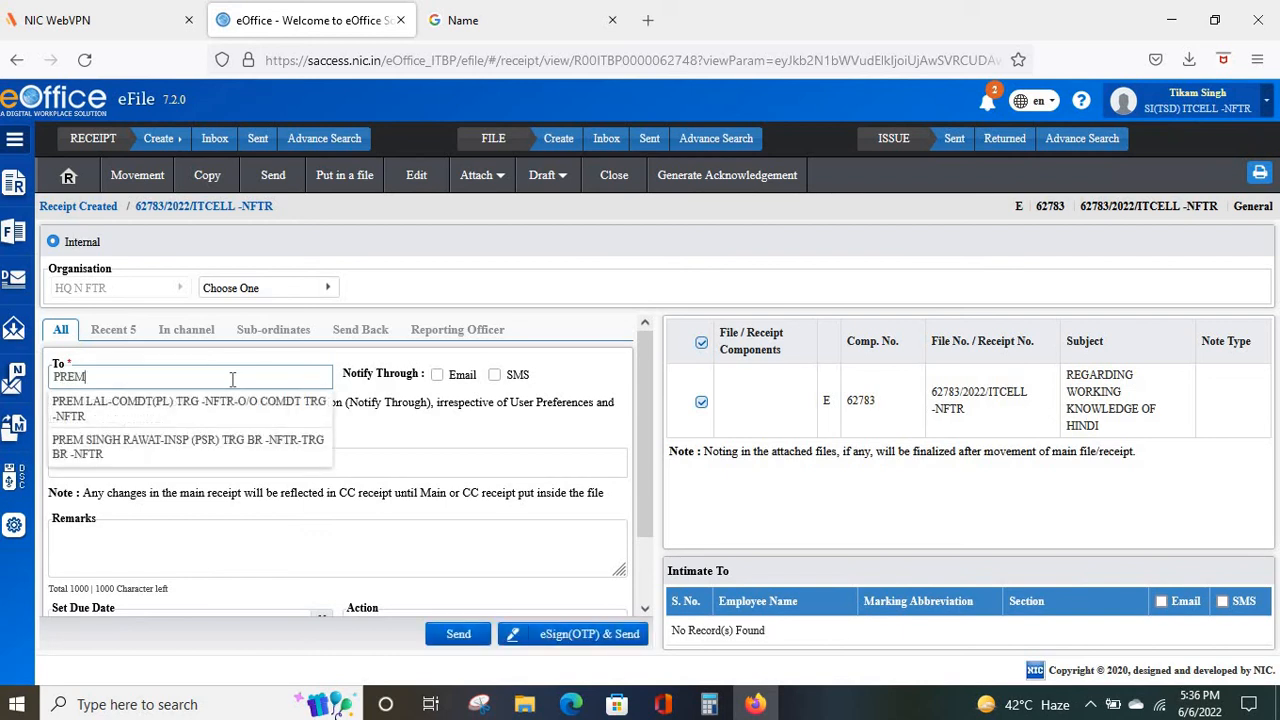
left_click(129, 447)
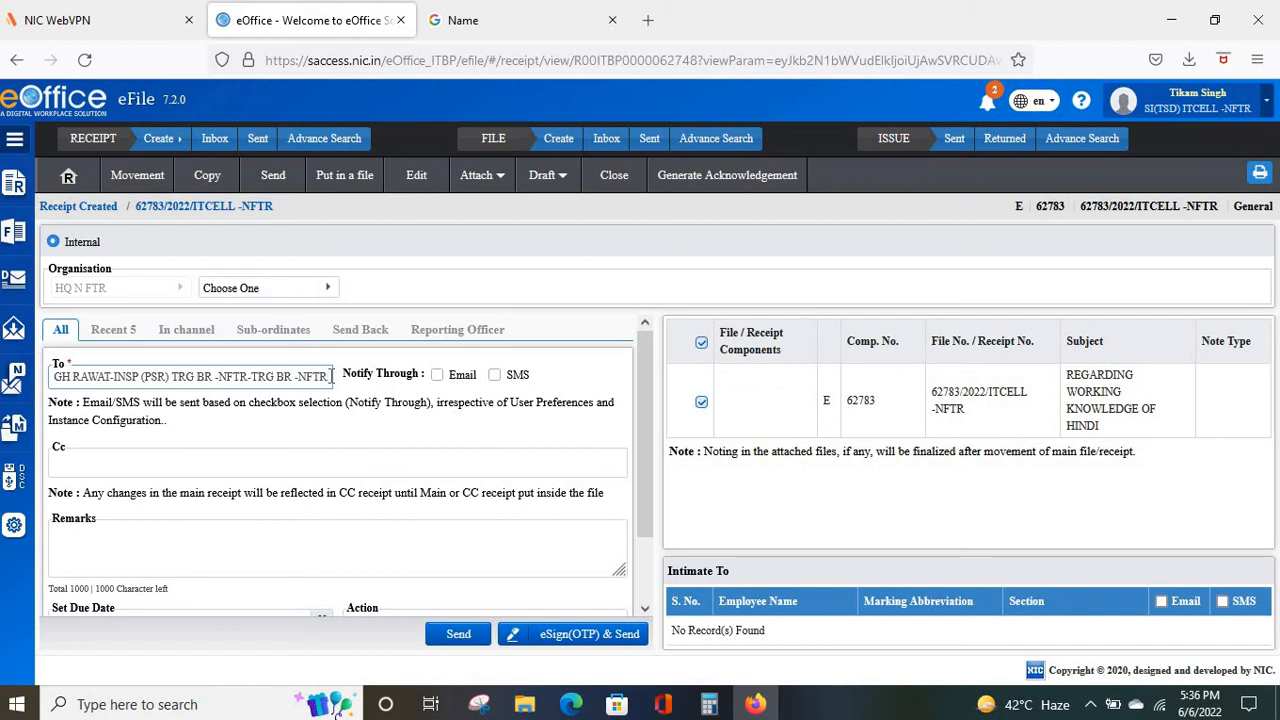
key("BackSpace")
key("BackSpace")
key("BackSpace")
key("BackSpace")
key("BackSpace")
key("BackSpace")
key("BackSpace")
key("BackSpace")
key("BackSpace")
key("BackSpace")
key("BackSpace")
key("BackSpace")
key("BackSpace")
key("BackSpace")
key("BackSpace")
key("BackSpace")
key("BackSpace")
key("BackSpace")
key("BackSpace")
key("BackSpace")
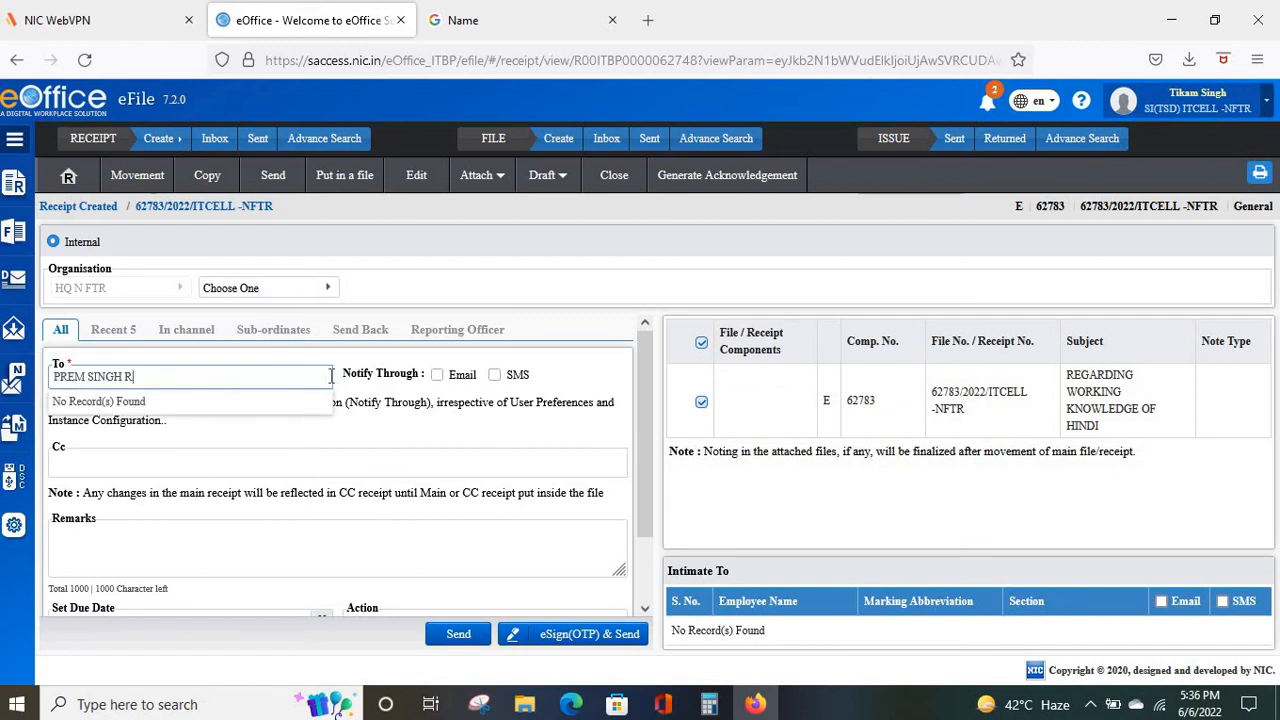
key("BackSpace")
key("BackSpace")
key("BackSpace")
key("BackSpace")
key("BackSpace")
key("BackSpace")
key("BackSpace")
key("BackSpace")
key("BackSpace")
key("BackSpace")
key("BackSpace")
key("BackSpace")
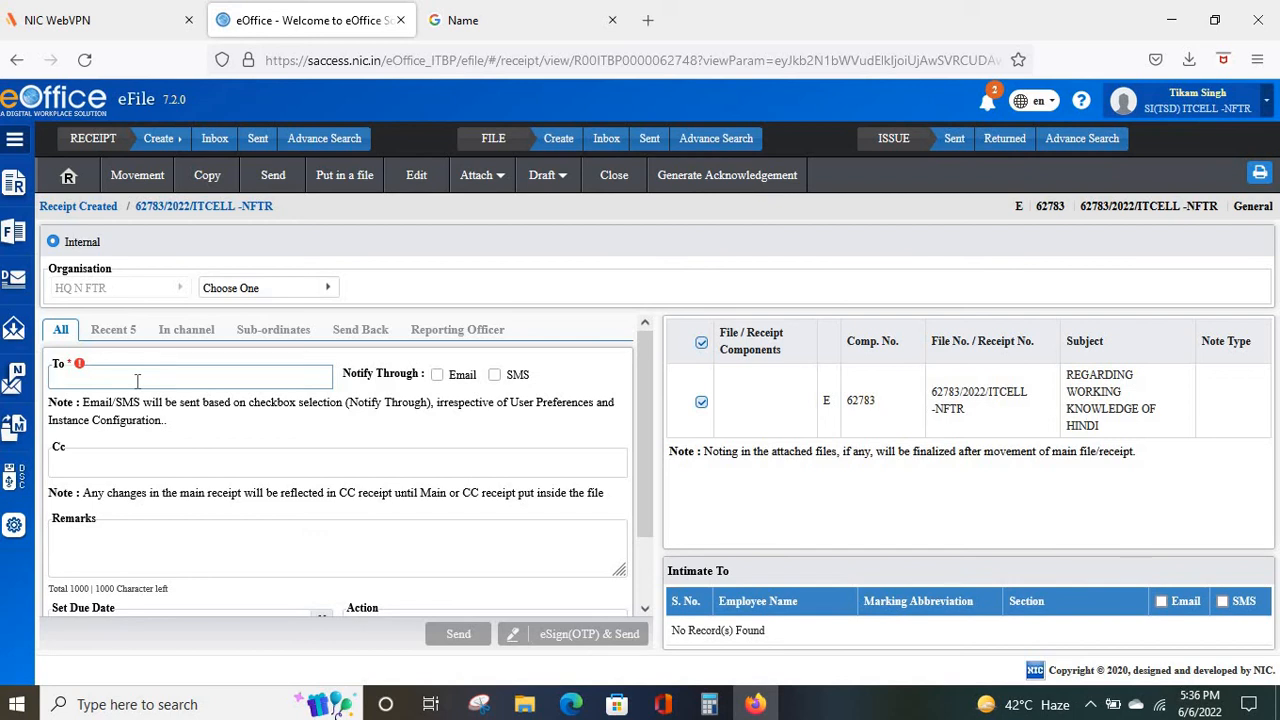
type("PRE")
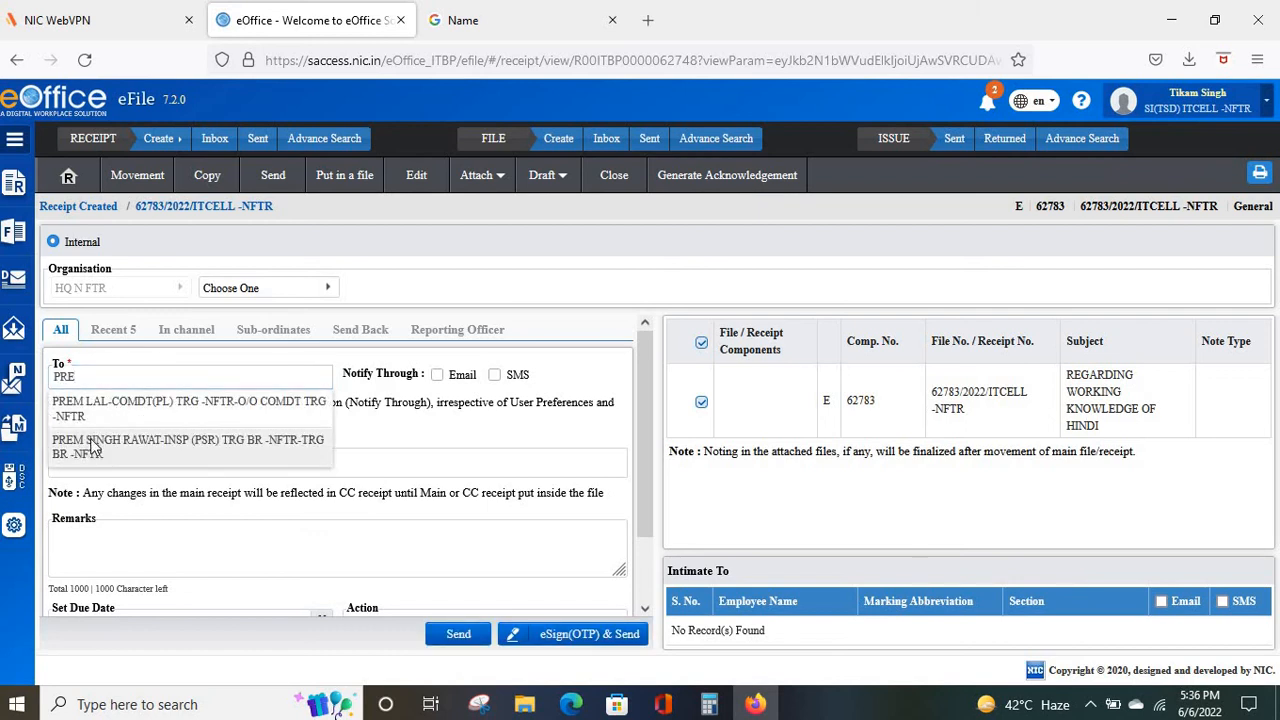
left_click(92, 446)
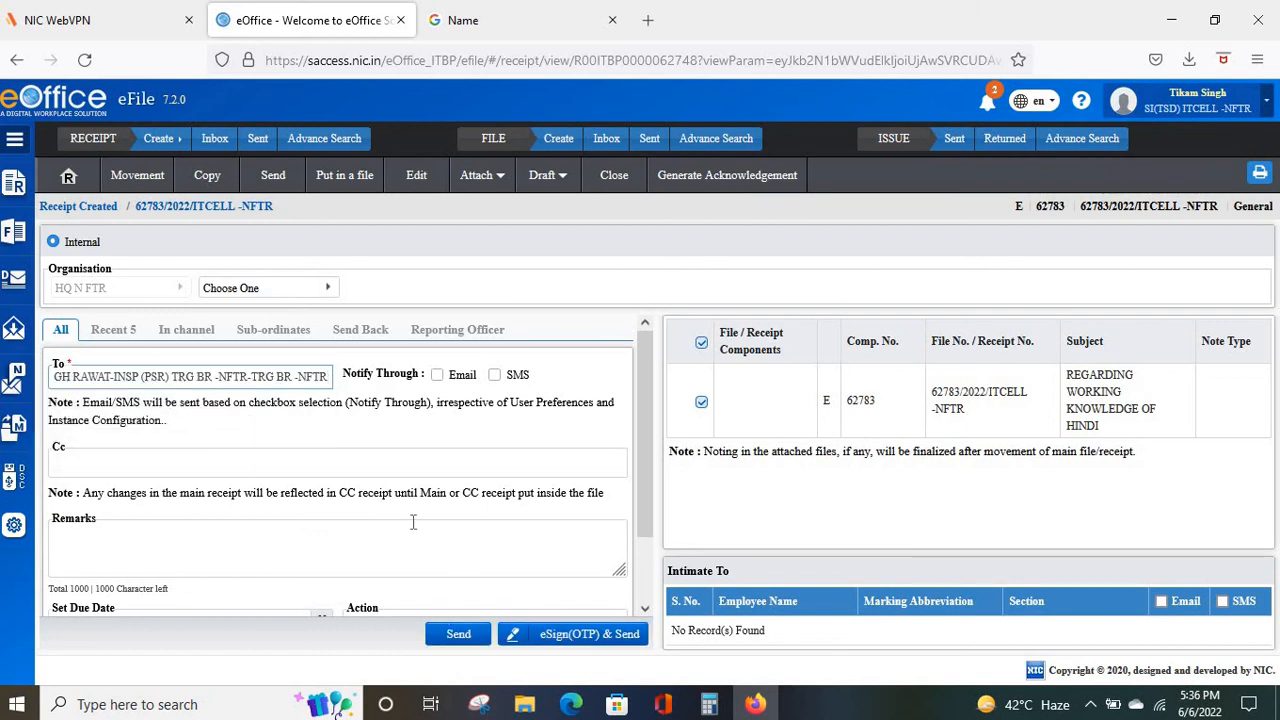
Tick Email and SMS under Notify Through for the recipient.
scroll(405, 543, "down", 2)
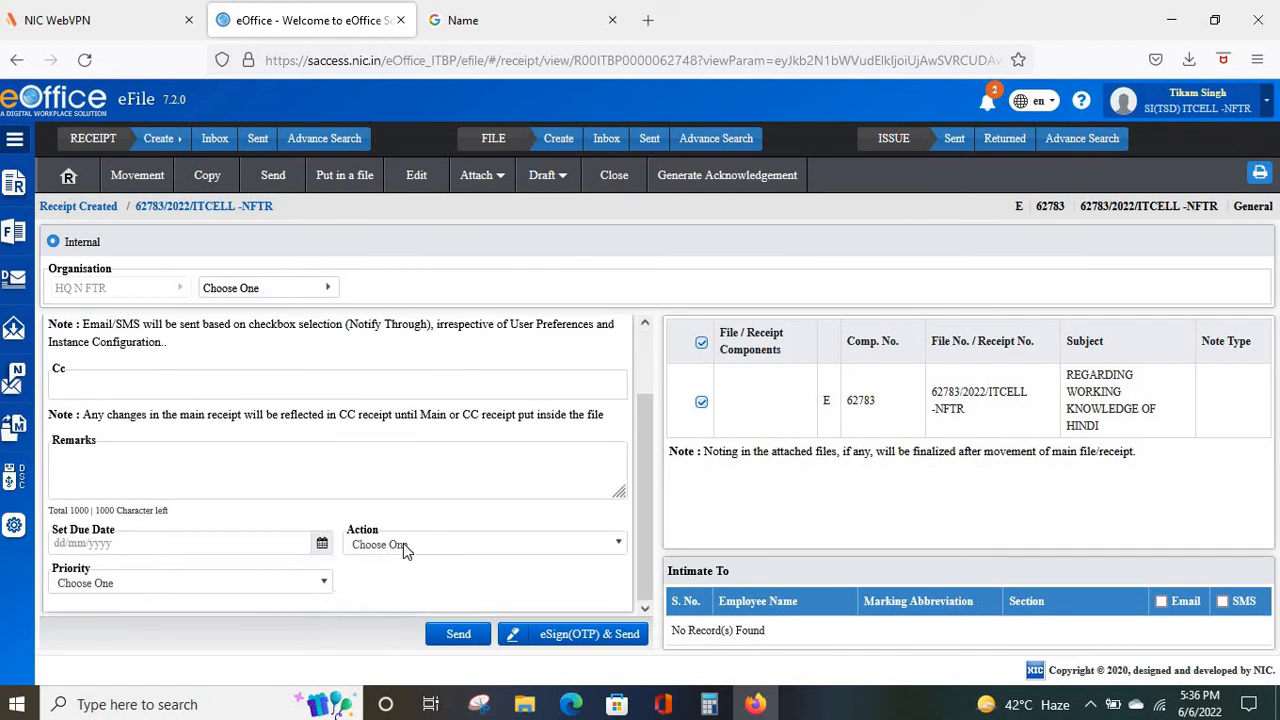
left_click(195, 386)
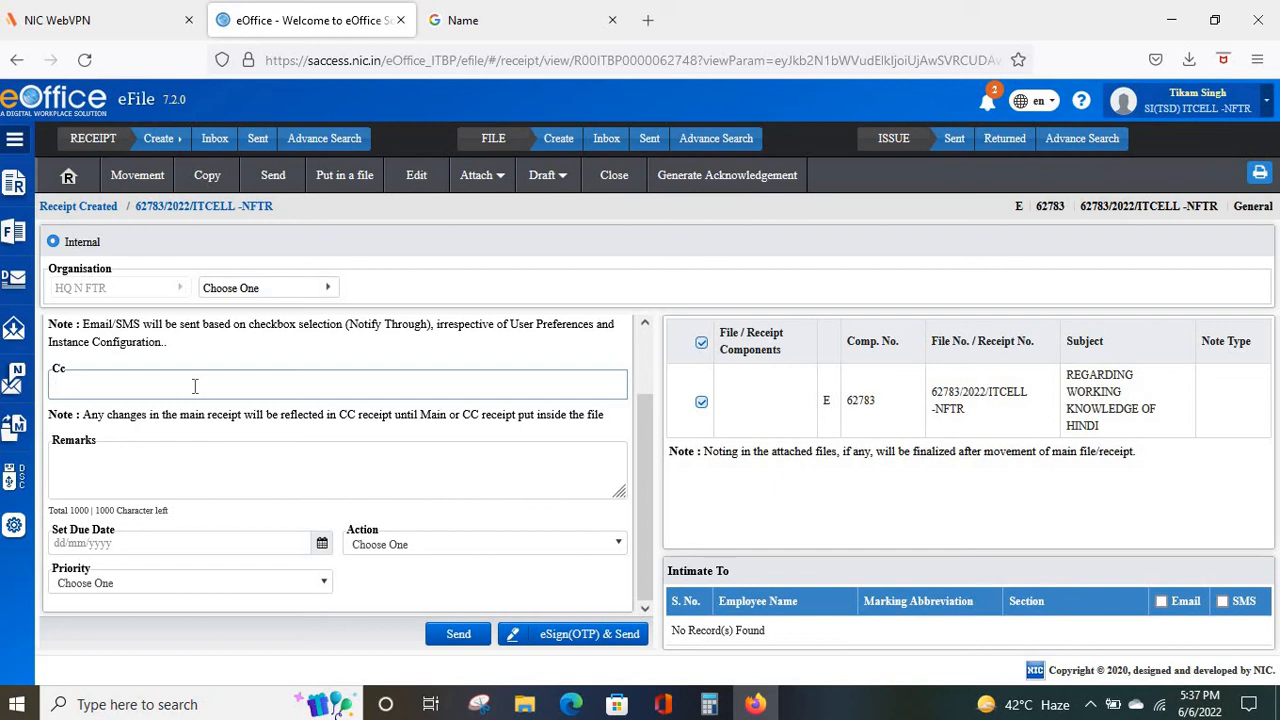
scroll(195, 386, "up", 2)
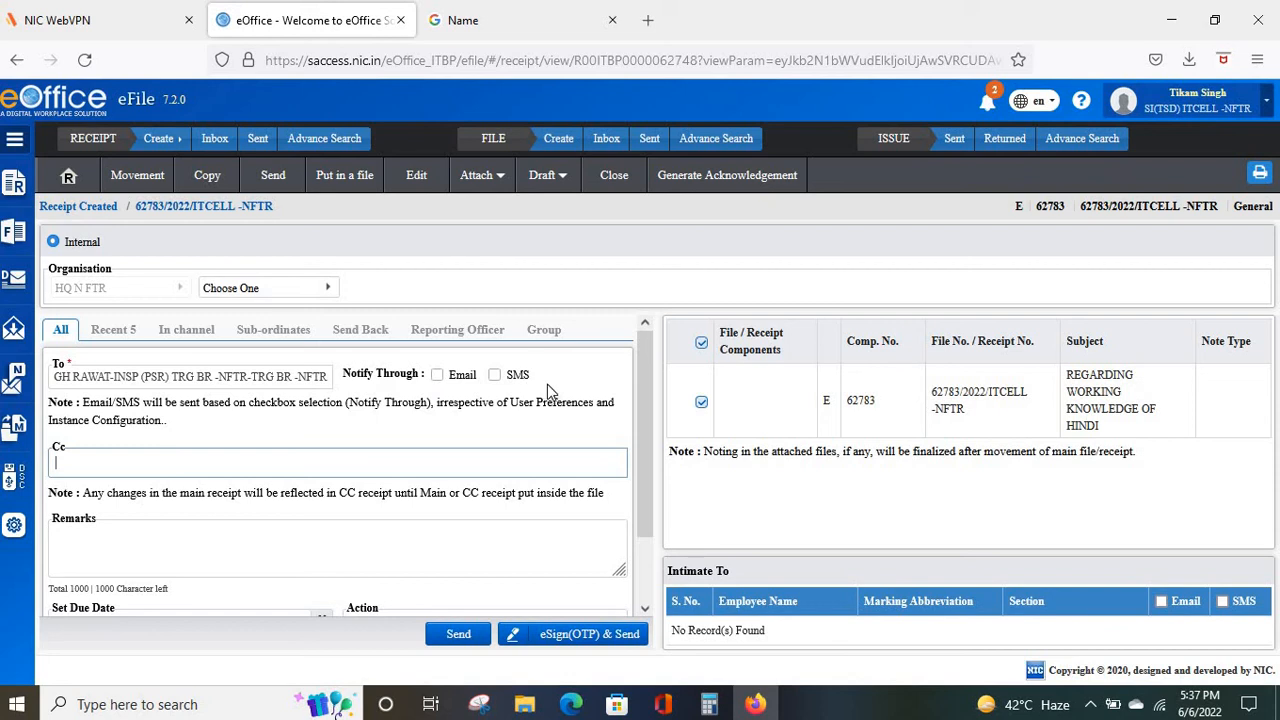
left_click(431, 380)
left_click(442, 380)
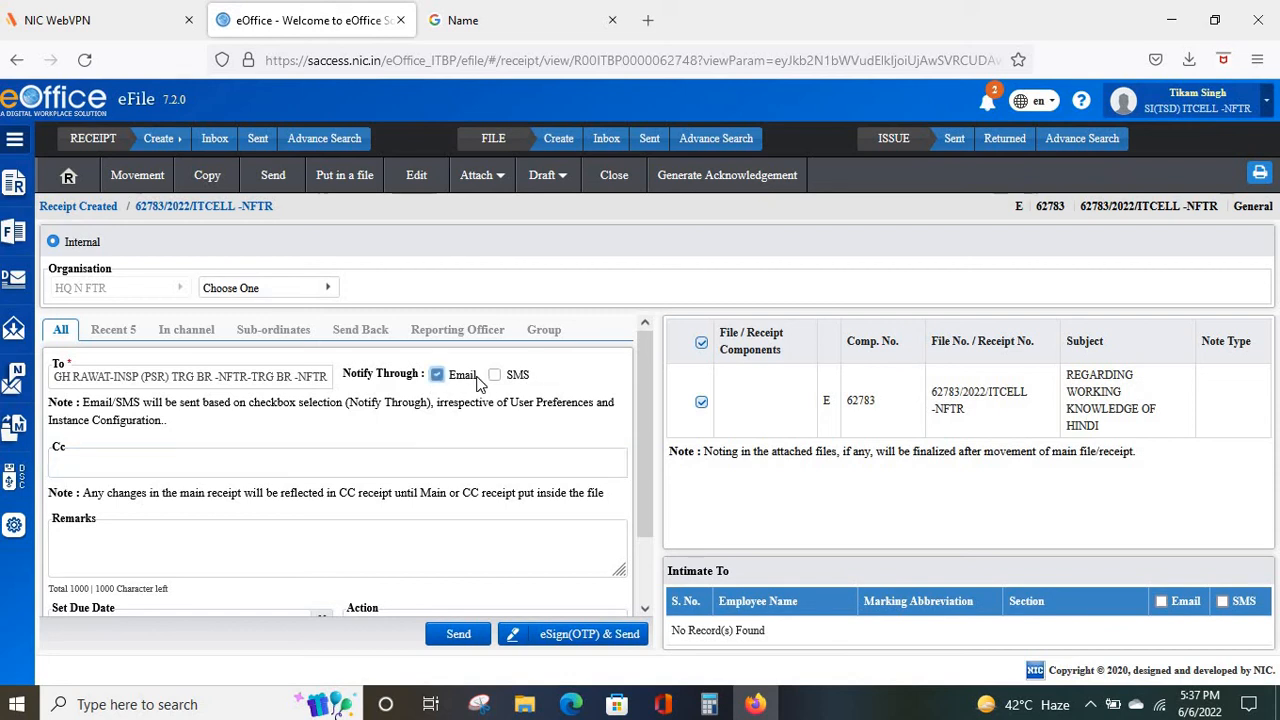
left_click(495, 380)
scroll(494, 376, "down", 2)
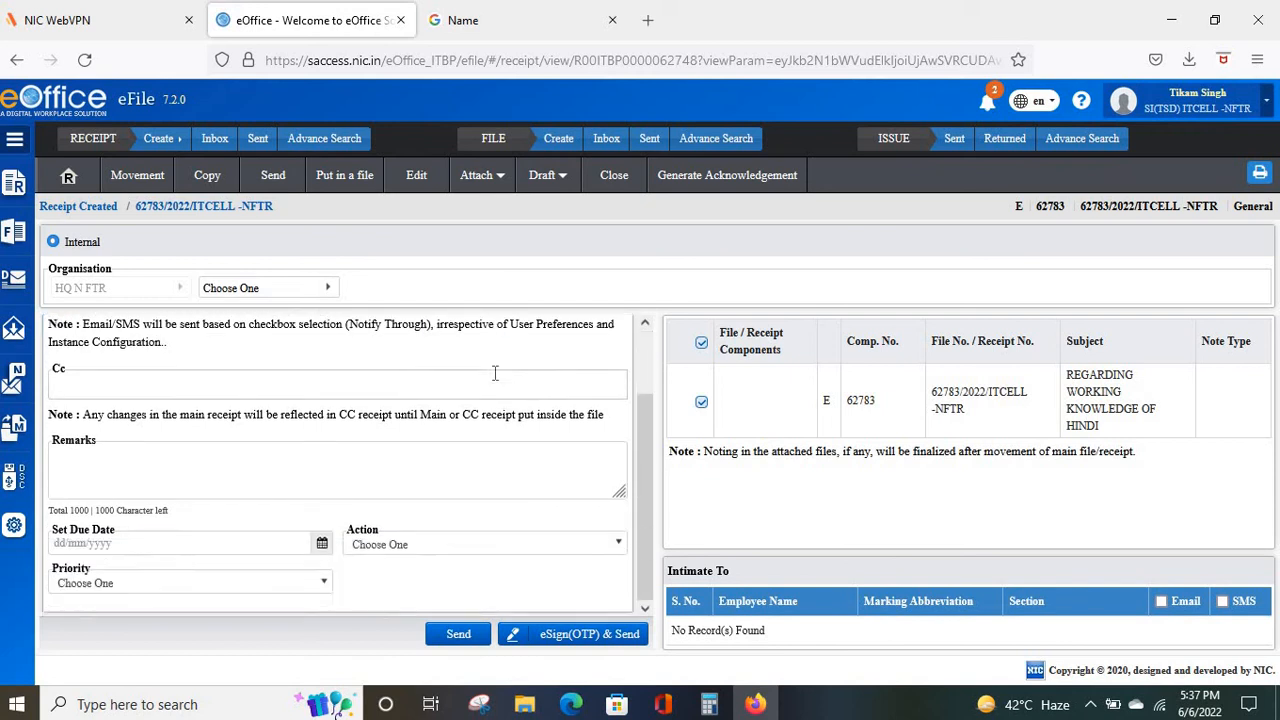
left_click(494, 375)
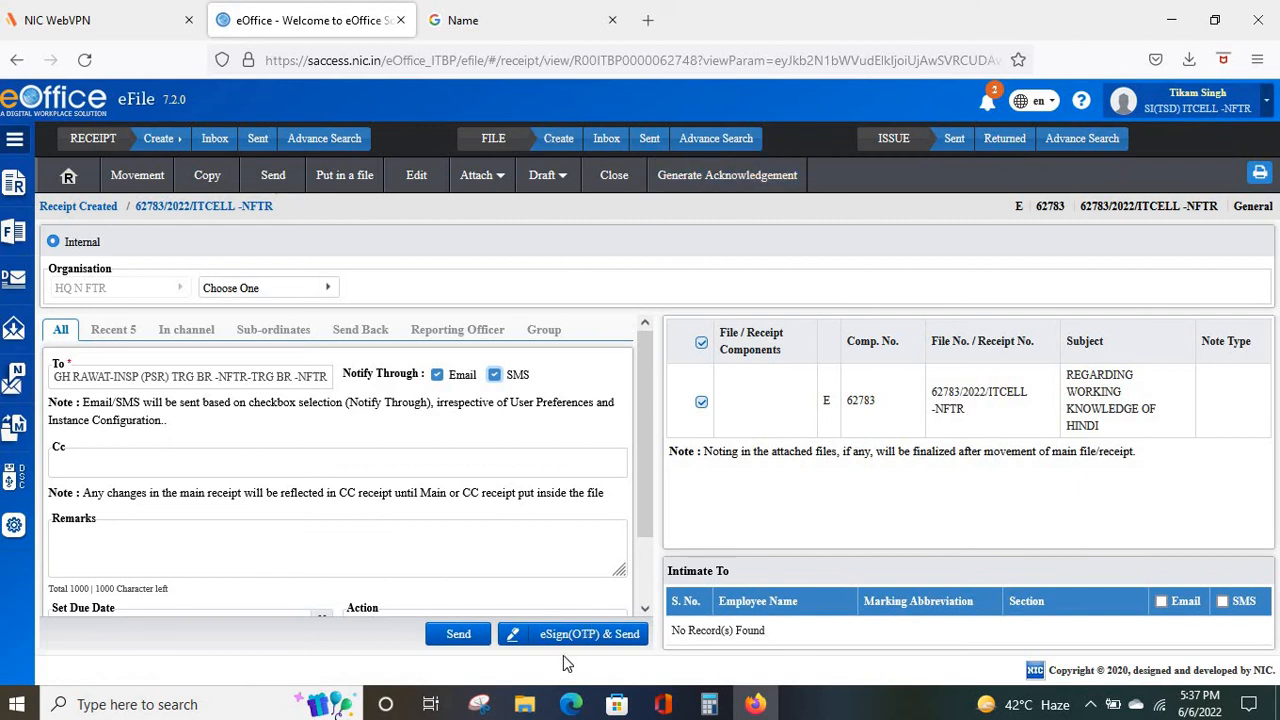
Send receipt 62783 to the training branch inspector.
scroll(510, 533, "down", 1)
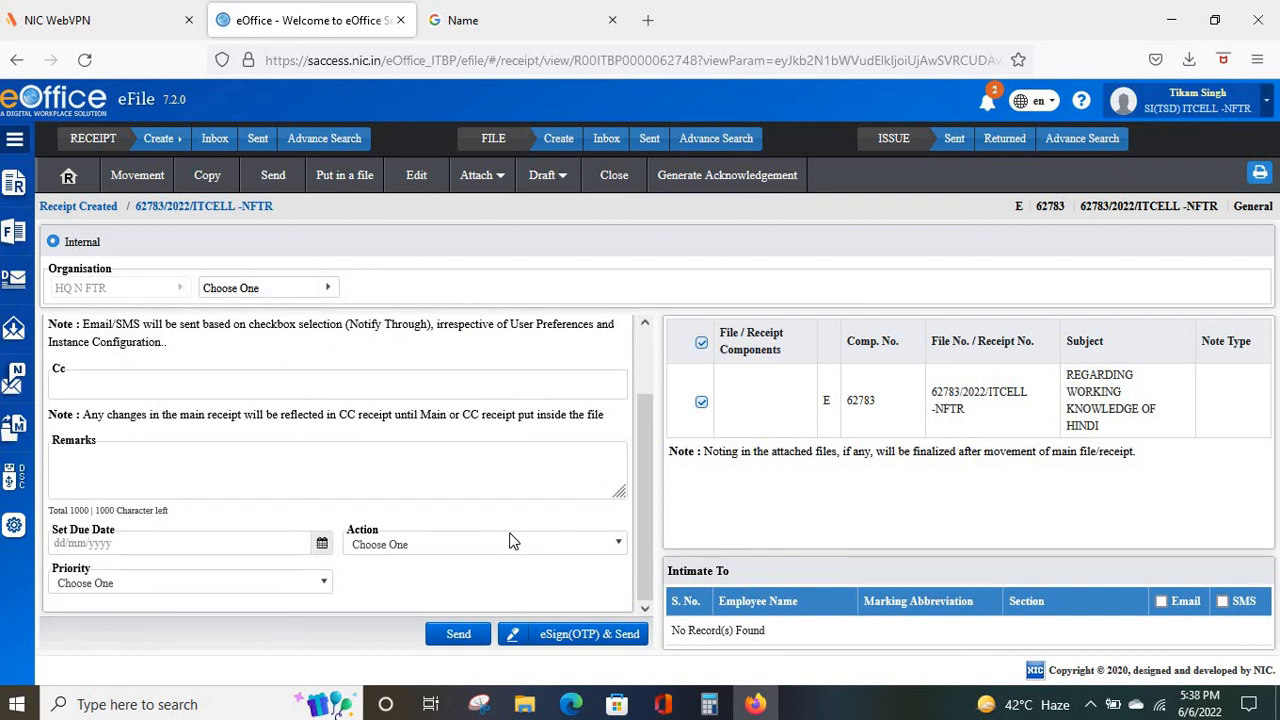
scroll(510, 541, "up", 1)
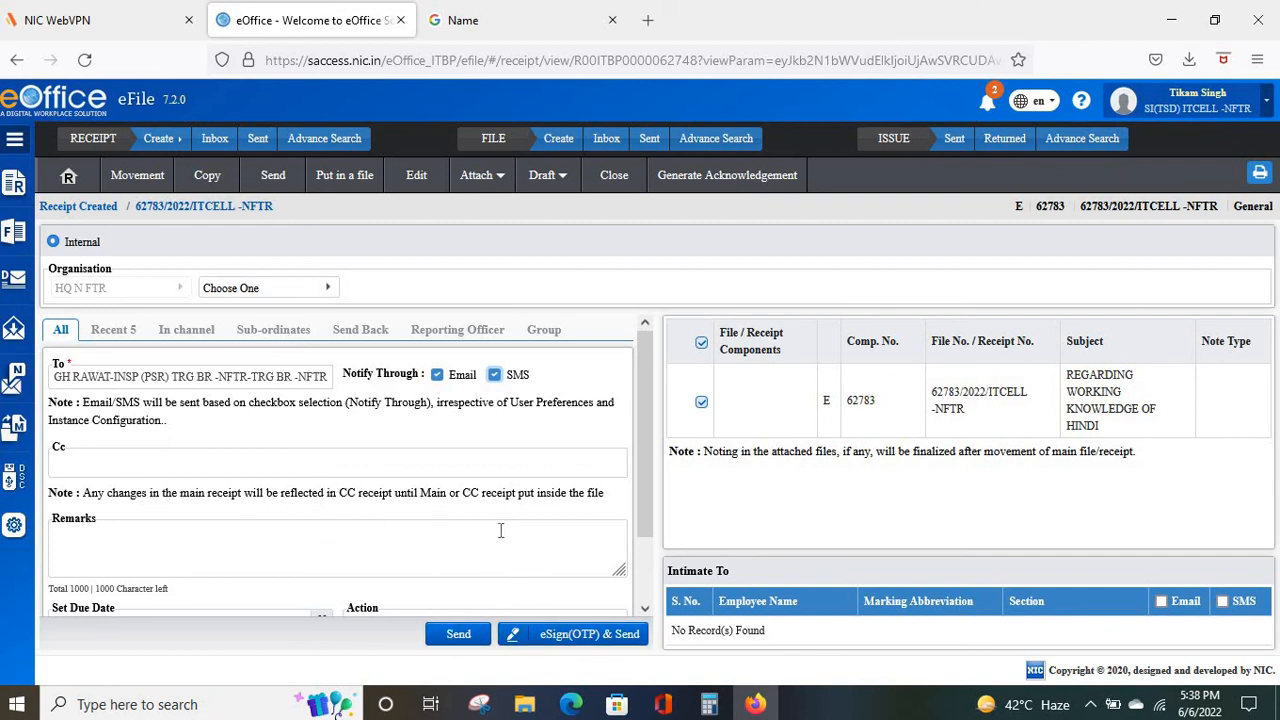
left_click(455, 638)
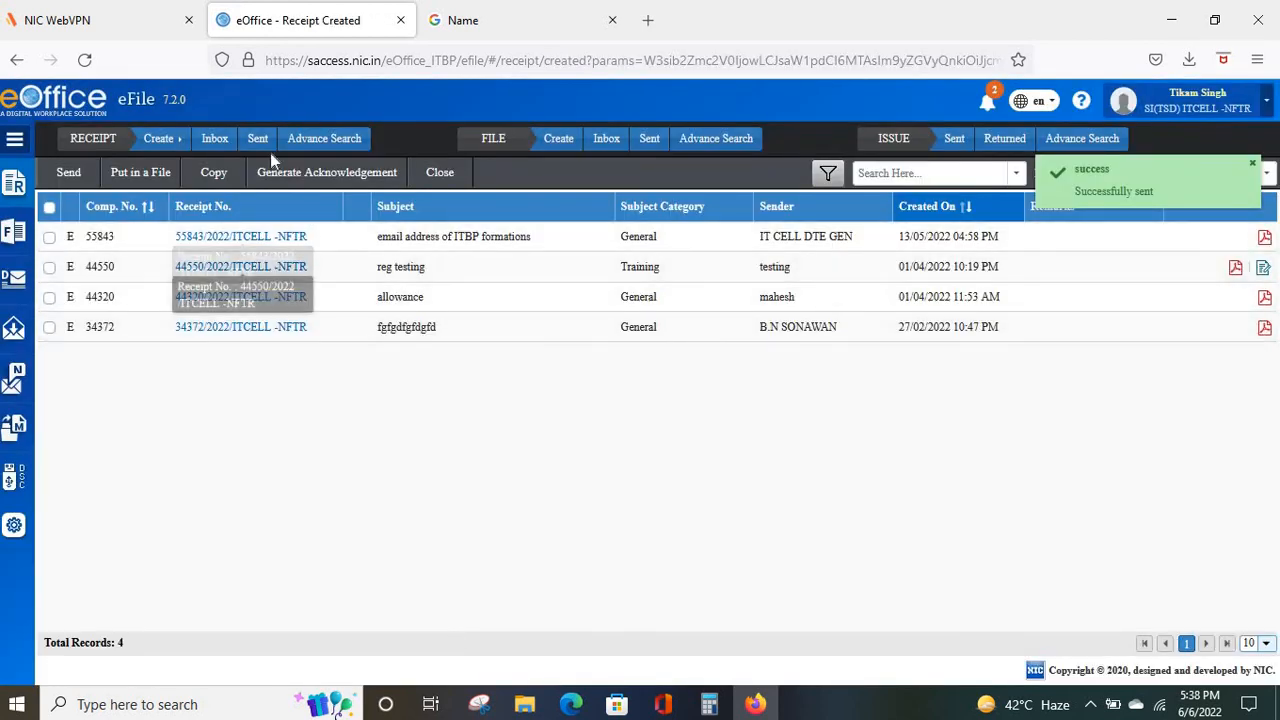
Go from the Created receipts list to the Sent list, where 62783 heads 9 records.
left_click(16, 192)
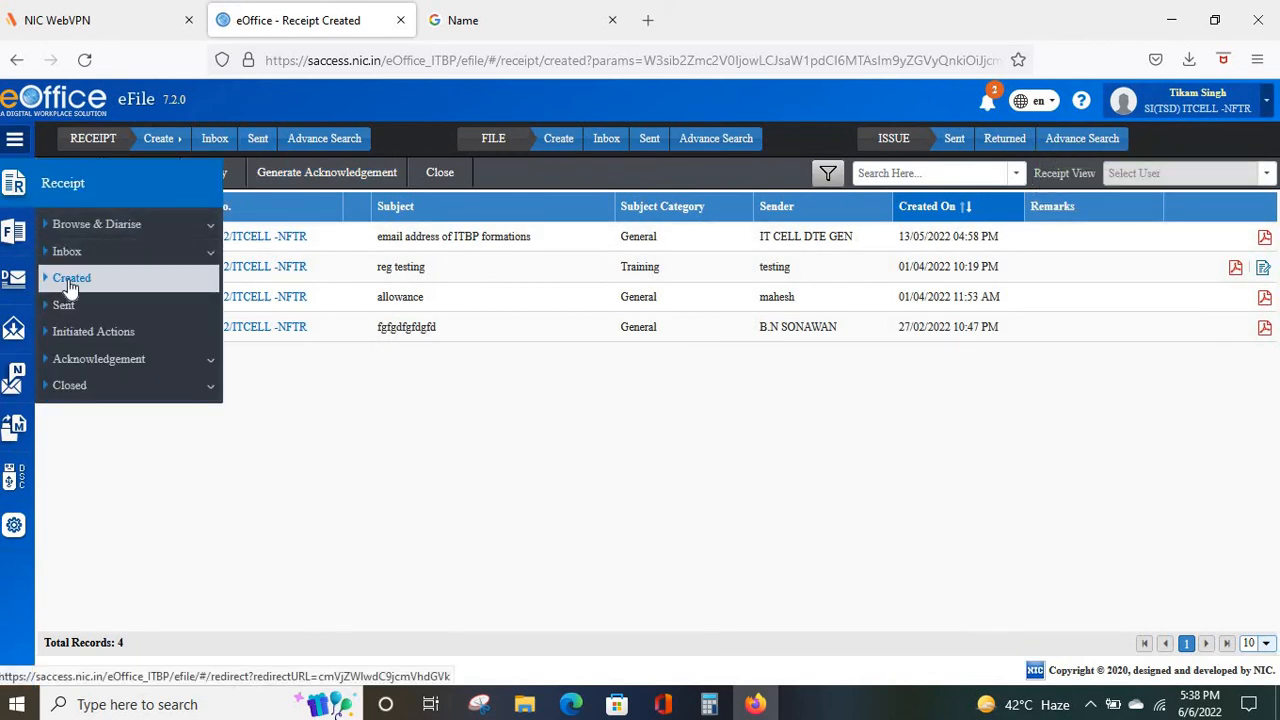
left_click(70, 278)
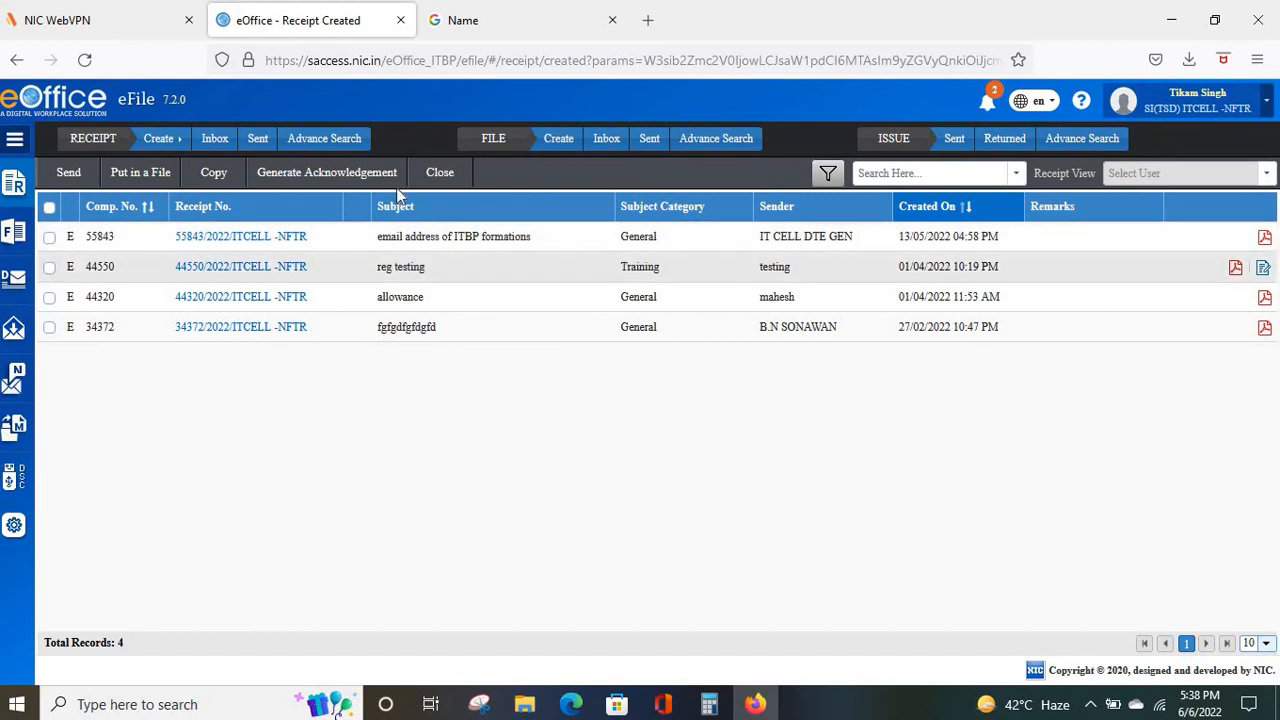
left_click(259, 140)
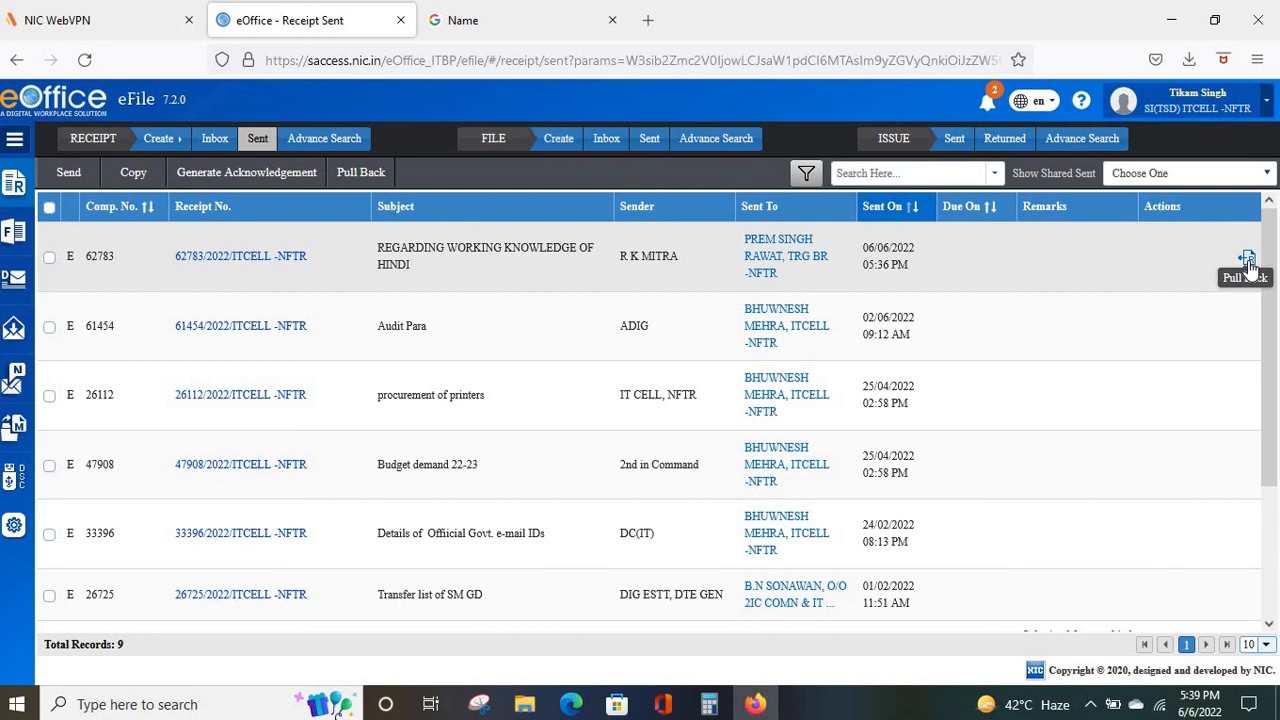
Pull back receipt 62783 with the remark 'WRONGLY SENT'.
left_click(1247, 259)
left_click(593, 192)
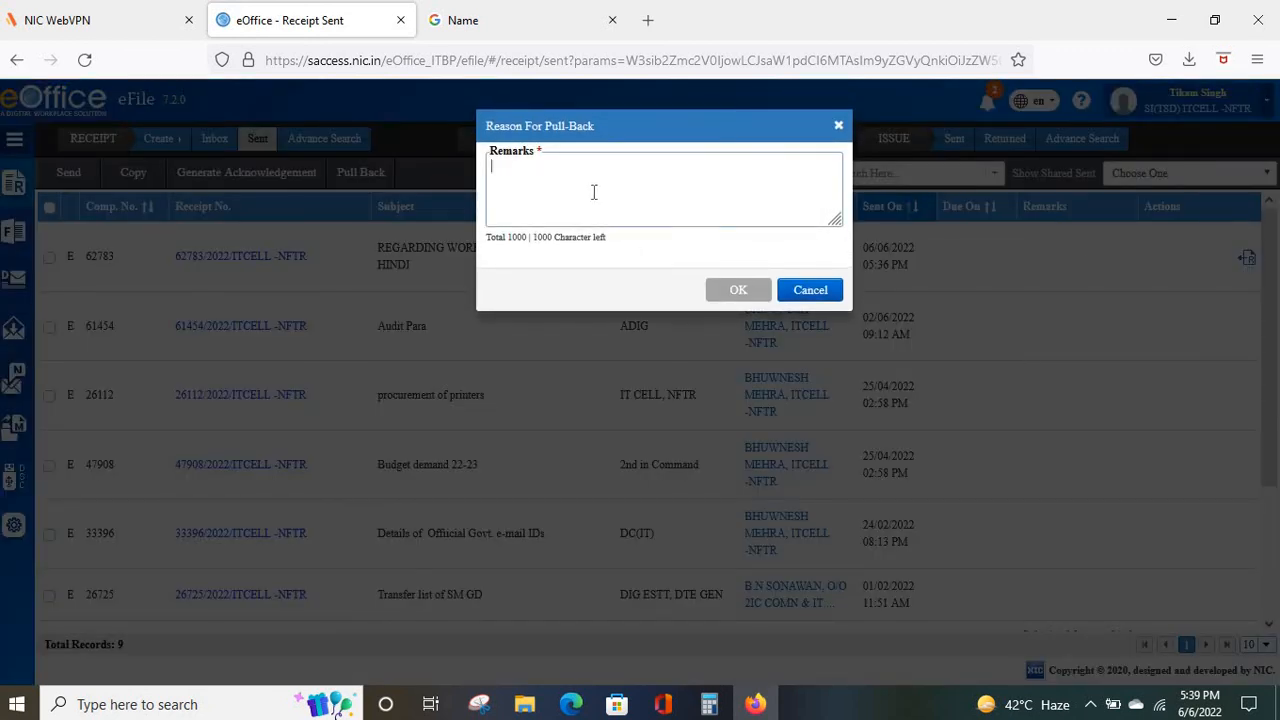
type("WRONGL")
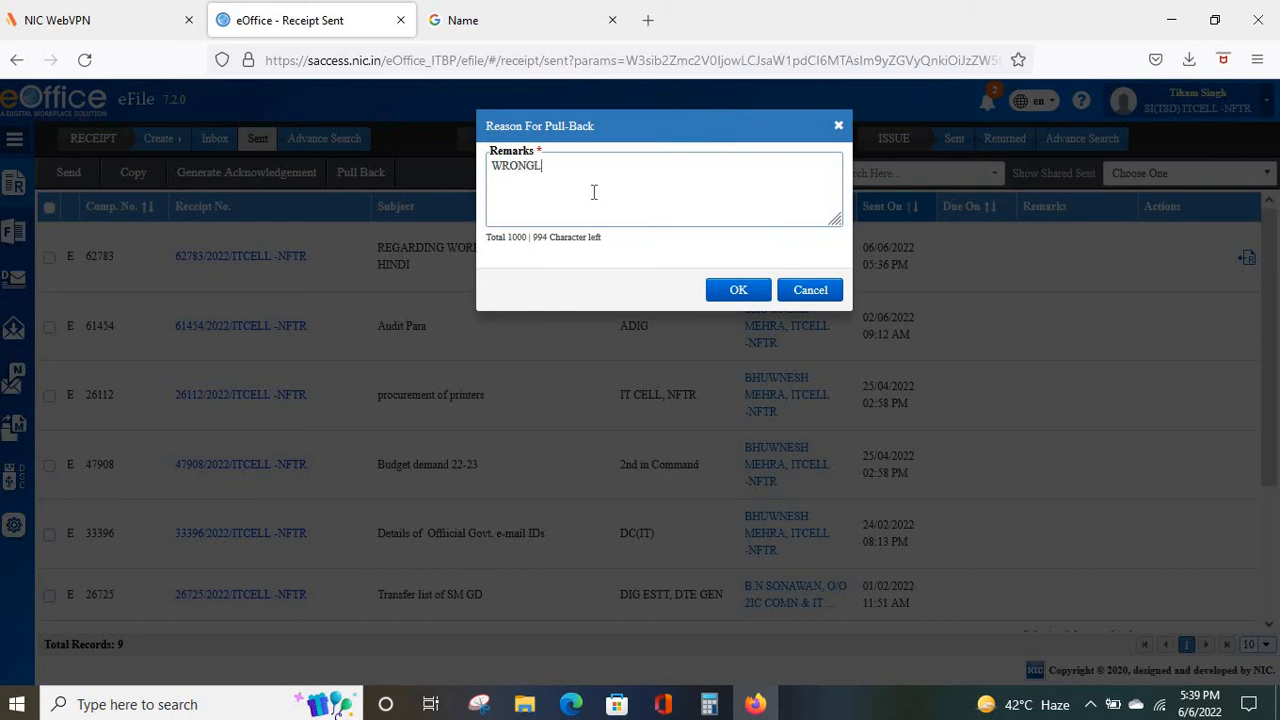
type("Y SENT")
left_click(729, 292)
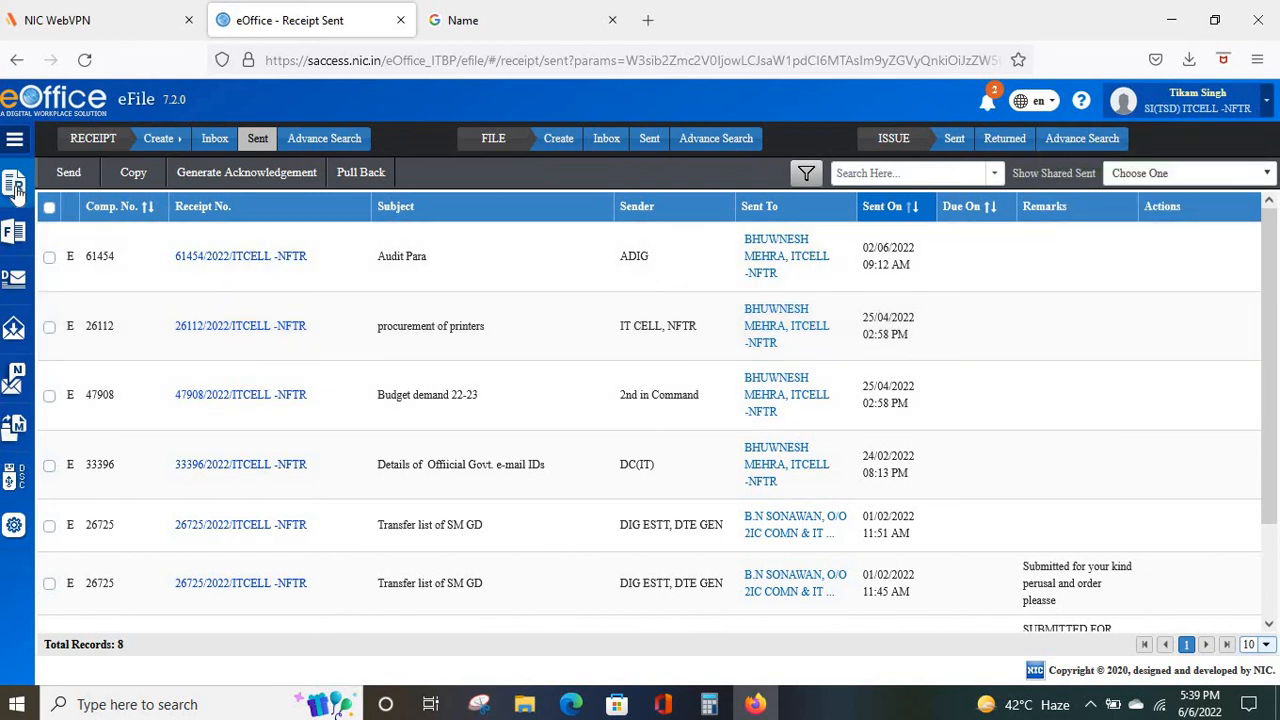
Choose Created from the Receipt flyout to view the Created receipts list again.
mouse_move(15, 192)
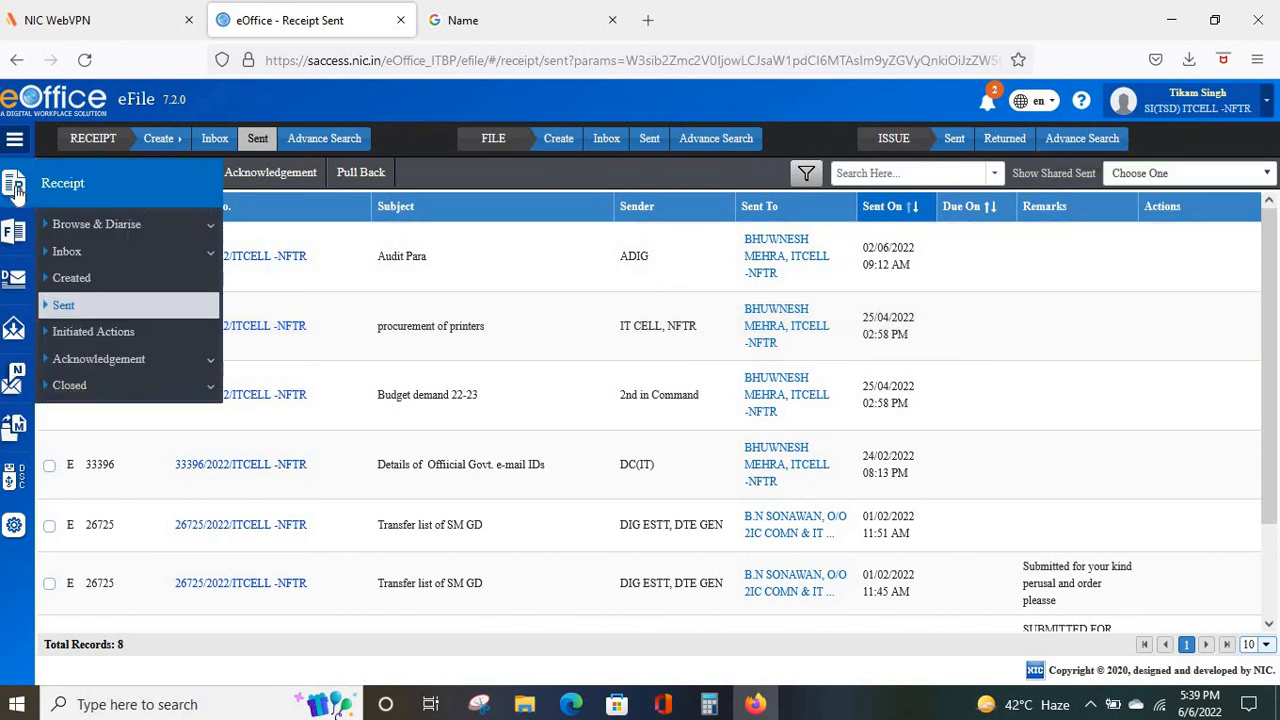
left_click(92, 277)
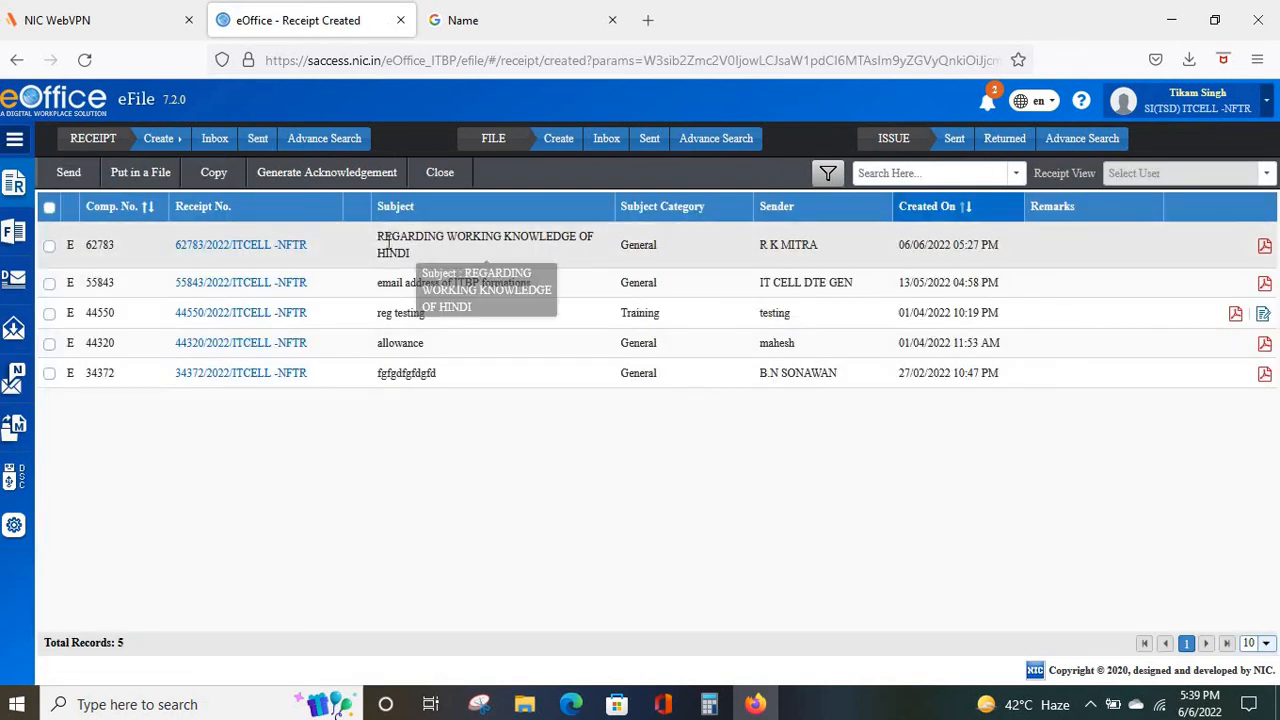